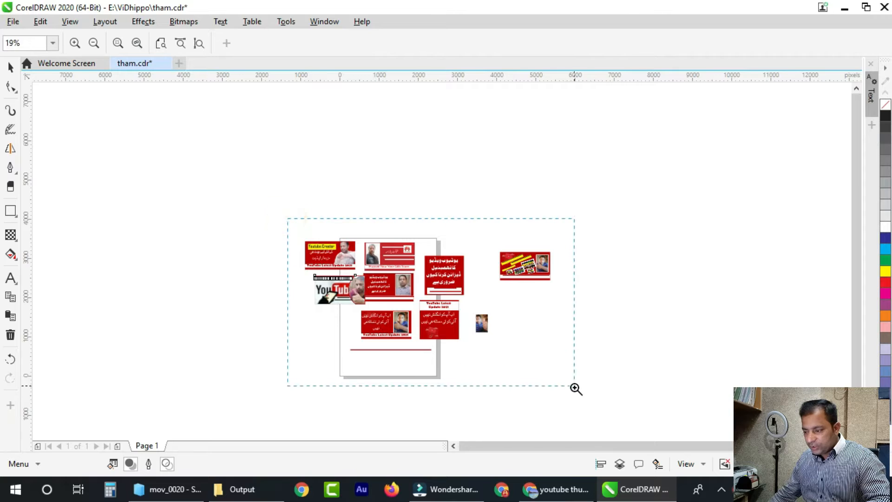
Step: Move the YouTube Mobile Earning Course thumbnail clear of the adjacent design, directly beneath the original Youtube Creator thumbnail
{"action": "left_click", "coordinate": [10, 67]}
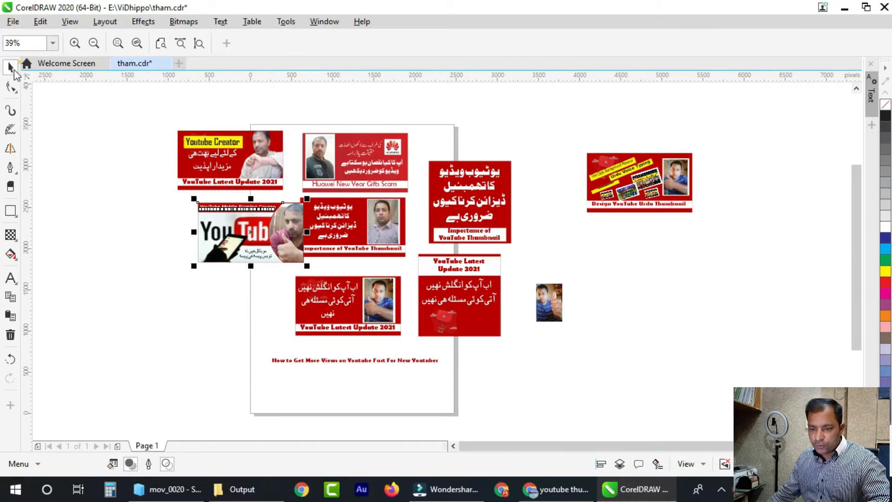
{"action": "left_click_drag", "start_coordinate": [187, 196], "coordinate": [258, 258]}
{"action": "left_click", "coordinate": [241, 285]}
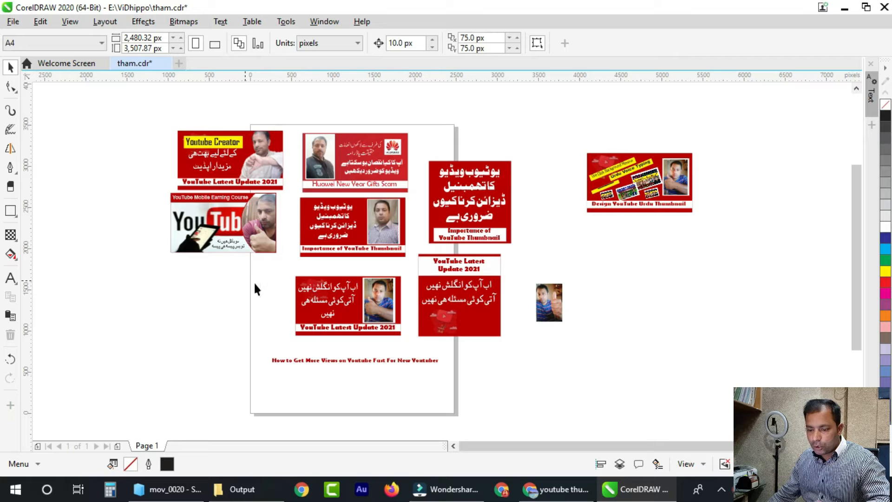
{"action": "left_click", "coordinate": [10, 210]}
{"action": "left_click_drag", "start_coordinate": [149, 301], "coordinate": [247, 355]}
{"action": "key", "text": "Delete"}
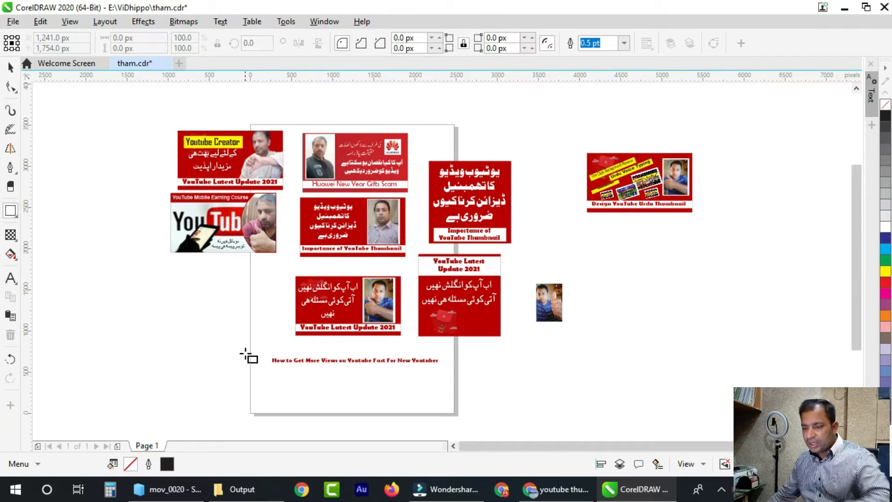
Step: Duplicate the Youtube Creator thumbnail into the empty space below the YouTube Mobile Earning Course thumbnail
{"action": "left_click", "coordinate": [11, 68]}
{"action": "left_click_drag", "start_coordinate": [144, 114], "coordinate": [291, 196]}
{"action": "left_click_drag", "start_coordinate": [253, 170], "coordinate": [248, 306]}
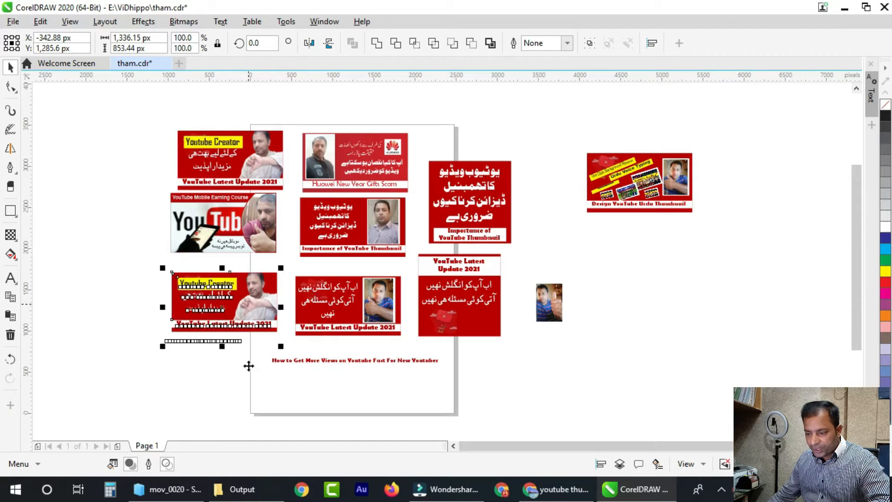
{"action": "left_click", "coordinate": [234, 380]}
{"action": "key", "text": "z"}
{"action": "left_click_drag", "start_coordinate": [170, 268], "coordinate": [281, 343]}
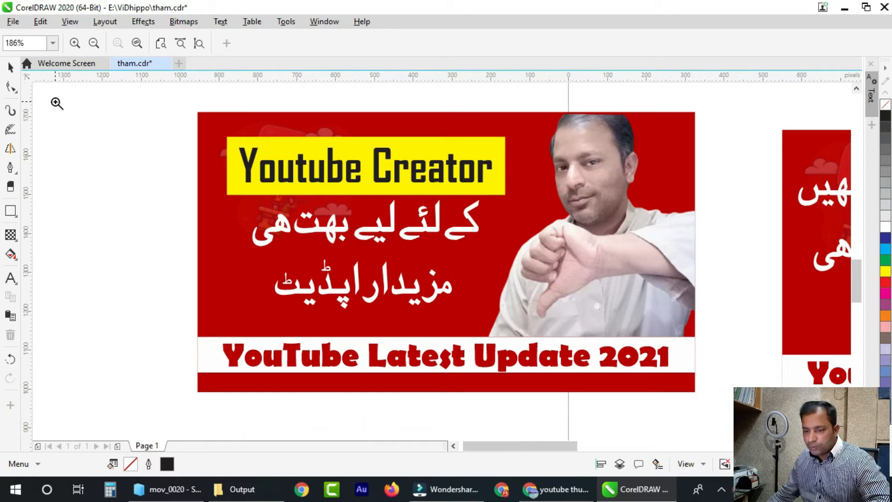
{"action": "left_click", "coordinate": [12, 68]}
{"action": "left_click", "coordinate": [604, 204]}
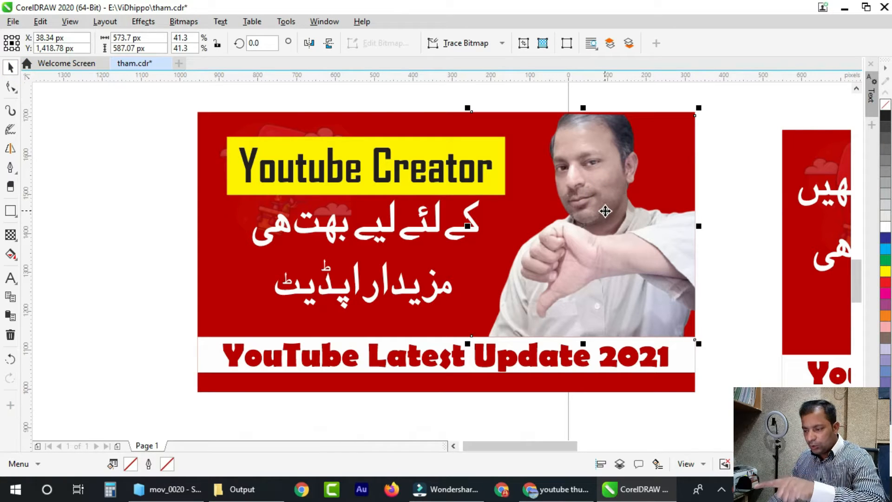
{"action": "left_click", "coordinate": [647, 412]}
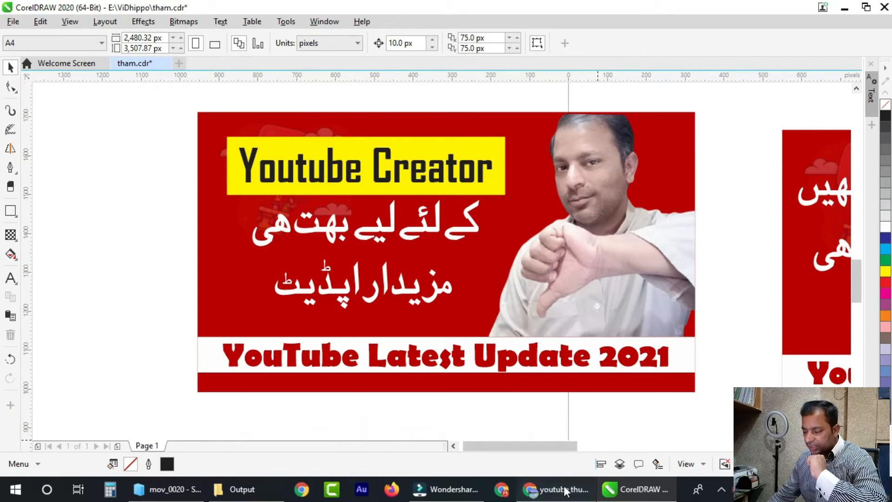
Step: Switch to Chrome, copy the yellow YouTube Thumbnail Attractive Design image from Google Images, and paste it into the CorelDRAW document
{"action": "left_click", "coordinate": [530, 489]}
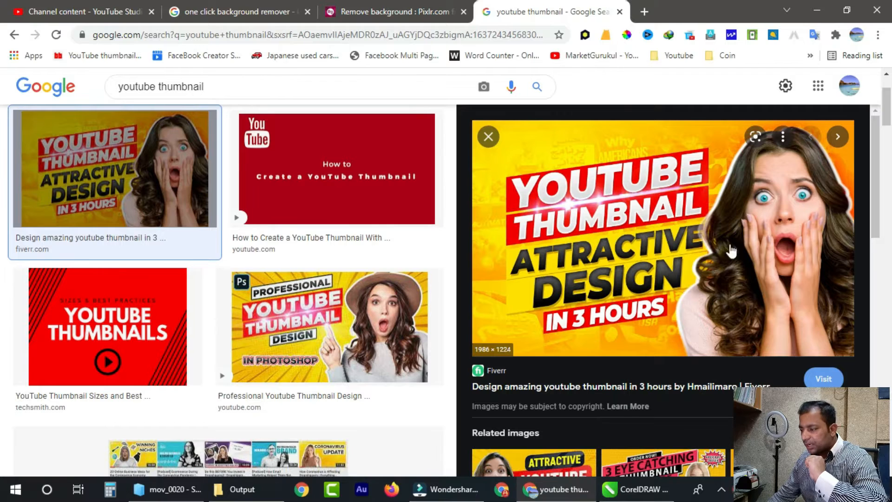
{"action": "right_click", "coordinate": [639, 206]}
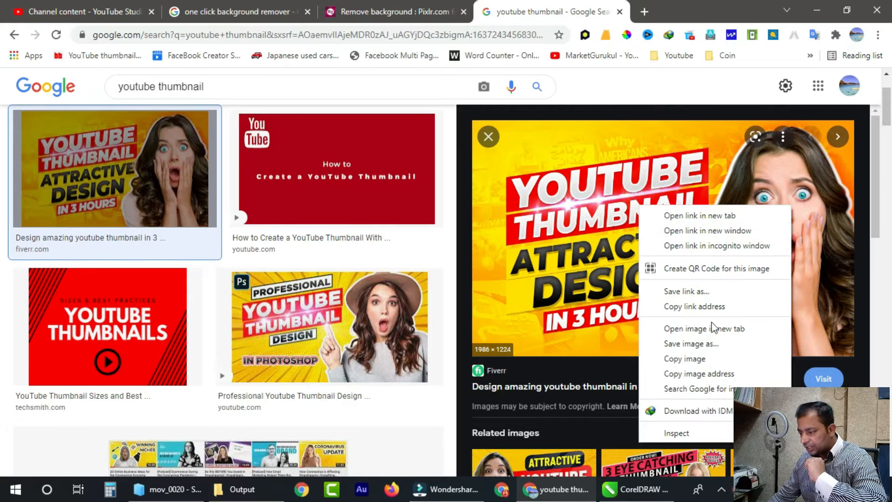
{"action": "left_click", "coordinate": [696, 361]}
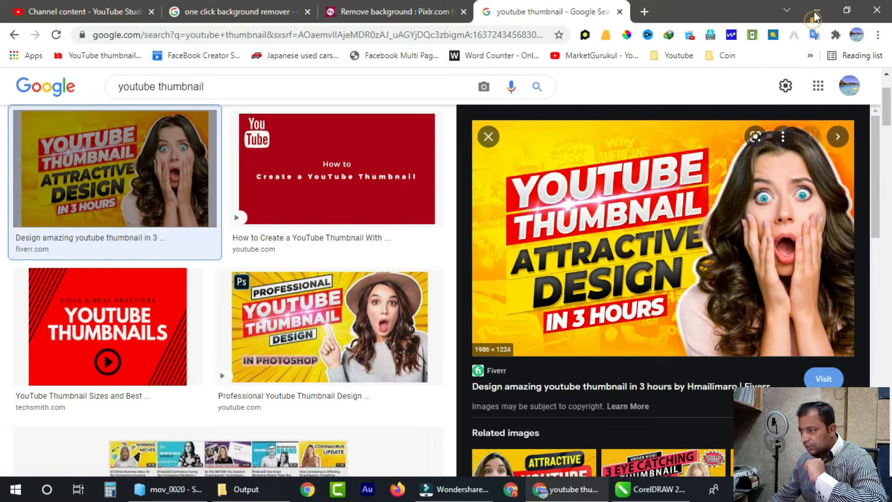
{"action": "left_click", "coordinate": [815, 12]}
{"action": "key", "text": "ctrl+v"}
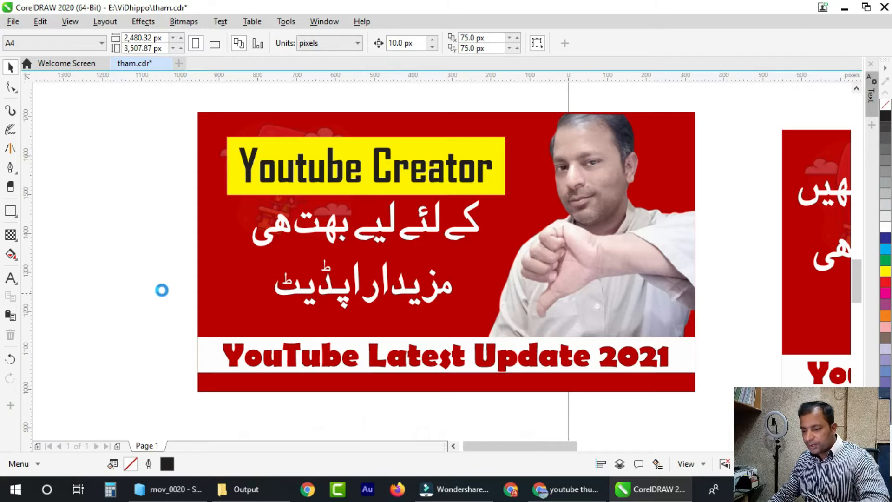
Step: Scale the pasted reference image to about 1,779 × 1,096 px and place it beside the original Youtube Creator thumbnail, outside the page
{"action": "key", "text": "shift+F2"}
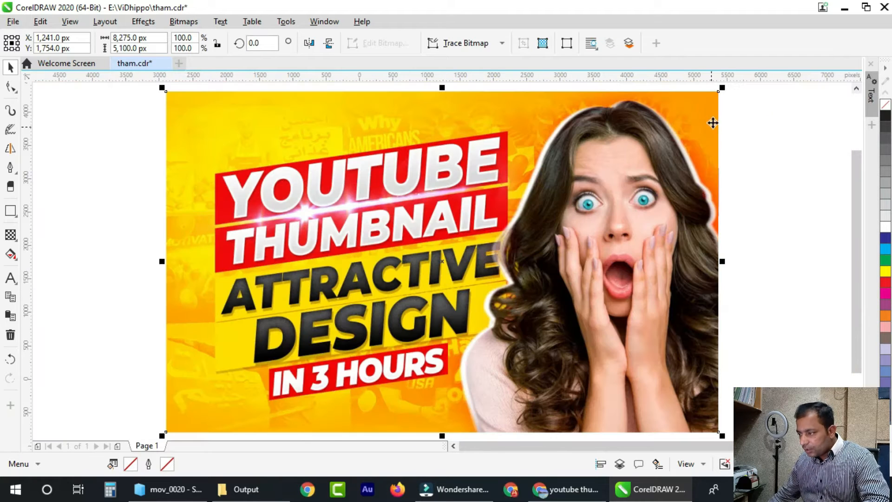
{"action": "left_click_drag", "start_coordinate": [724, 87], "coordinate": [285, 359]}
{"action": "left_click_drag", "start_coordinate": [237, 395], "coordinate": [242, 175]}
{"action": "key", "text": "z"}
{"action": "left_click_drag", "start_coordinate": [147, 118], "coordinate": [380, 342]}
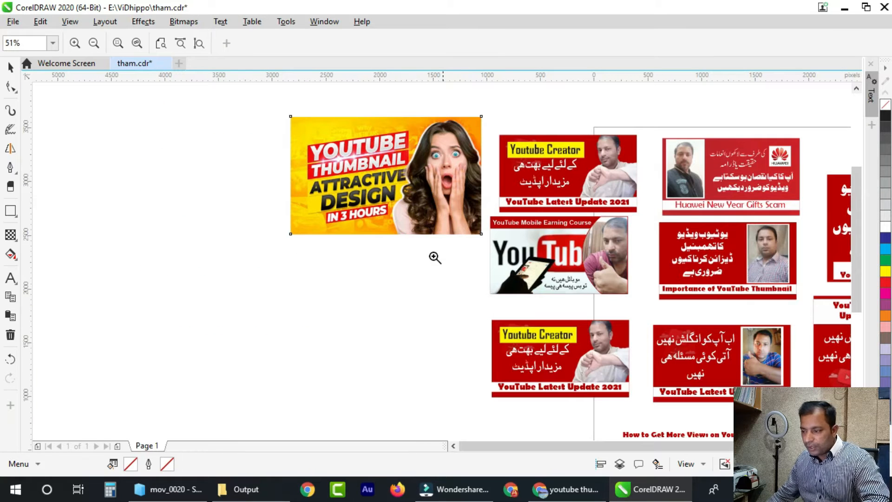
{"action": "left_click", "coordinate": [10, 67]}
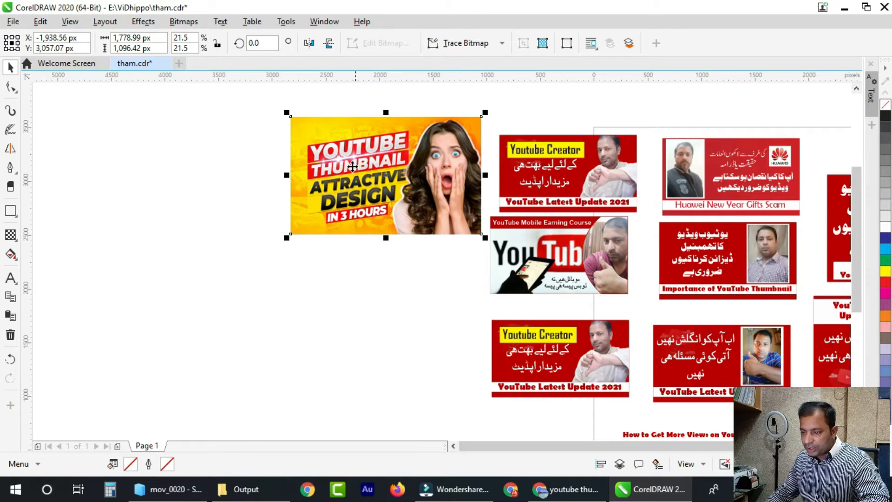
{"action": "mouse_move", "coordinate": [389, 195]}
{"action": "left_mouse_down"}
{"action": "mouse_move", "coordinate": [399, 186]}
{"action": "mouse_move", "coordinate": [390, 182]}
{"action": "left_mouse_up"}
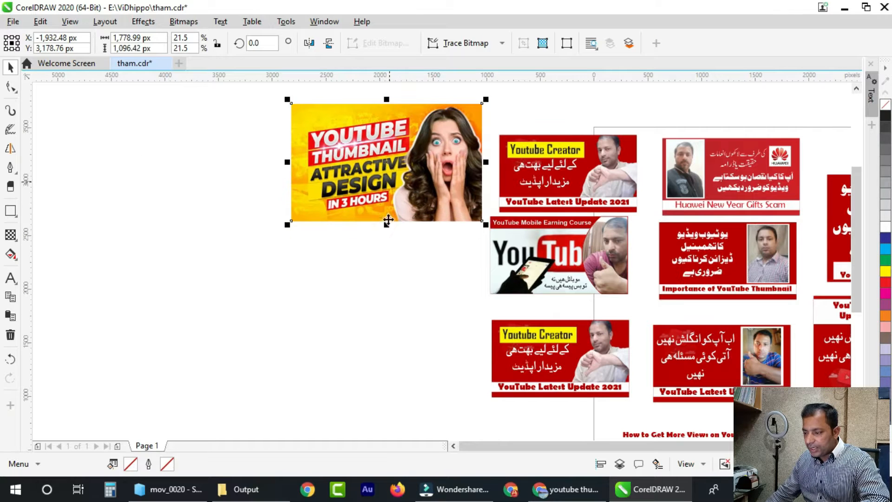
Step: Draw a rectangle, set its size to 1280 × 720 px, and place it just below the yellow reference image
{"action": "left_click", "coordinate": [9, 215]}
{"action": "left_click_drag", "start_coordinate": [245, 268], "coordinate": [380, 355]}
{"action": "left_click", "coordinate": [156, 38]}
{"action": "type", "text": "1280"}
{"action": "key", "text": "Tab"}
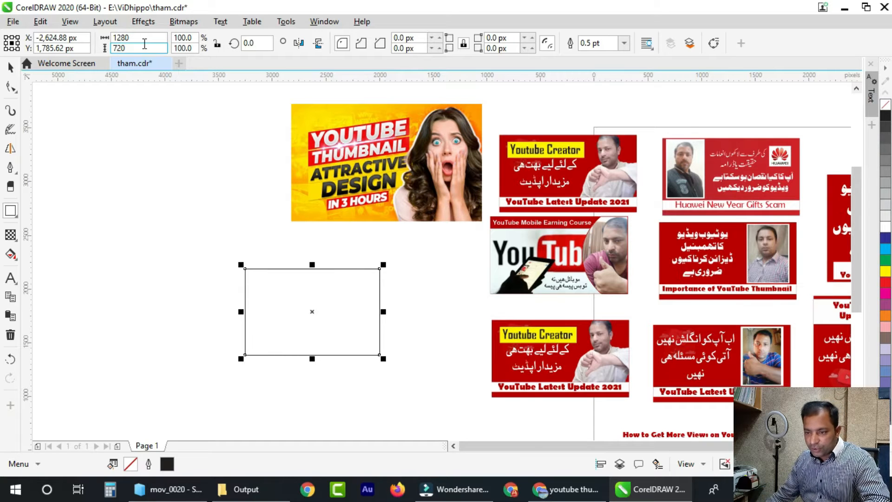
{"action": "key", "text": "Return"}
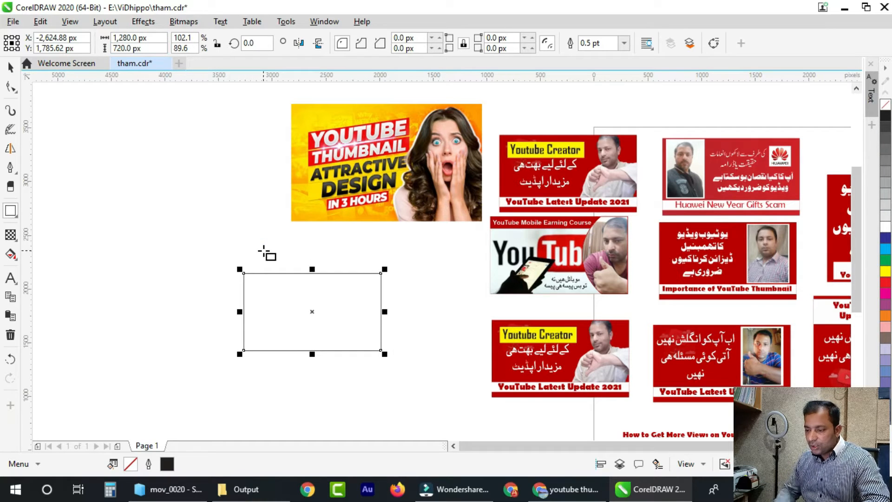
{"action": "left_click_drag", "start_coordinate": [320, 301], "coordinate": [370, 262]}
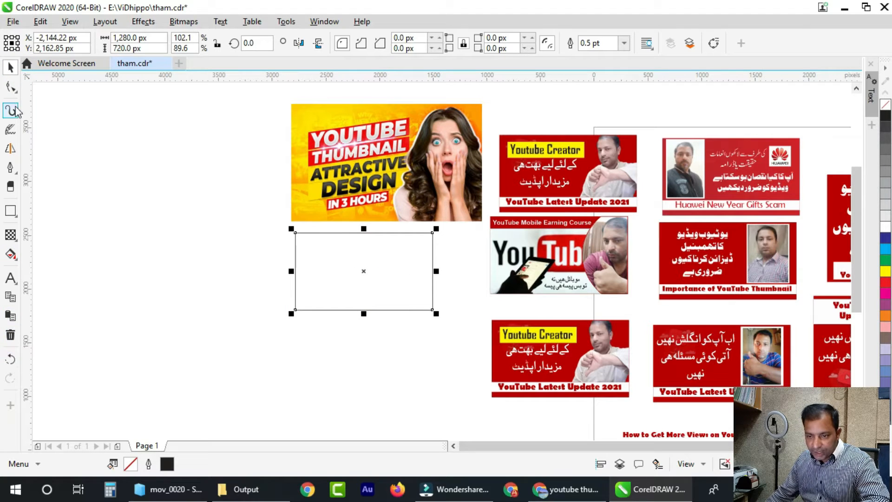
Step: Sample the yellow near the reference image's corner with the Color Eyedropper and fill the 1280 × 720 px rectangle with it
{"action": "left_click", "coordinate": [11, 255]}
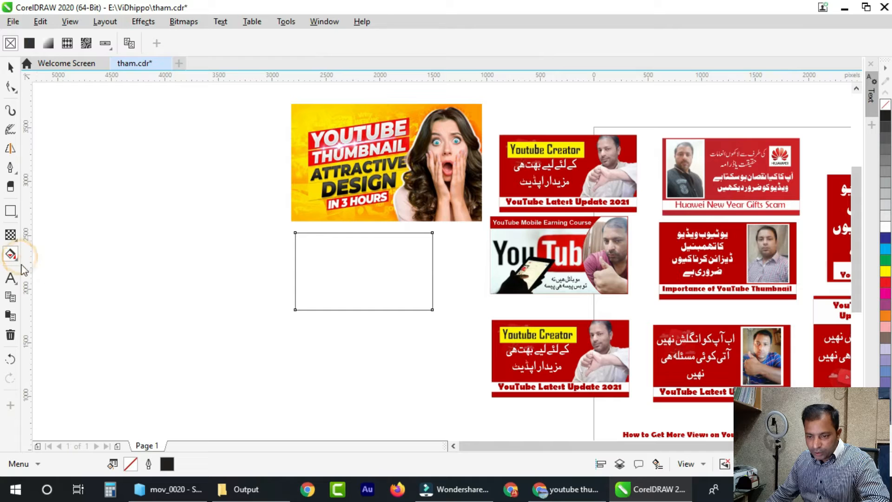
{"action": "left_click", "coordinate": [17, 266]}
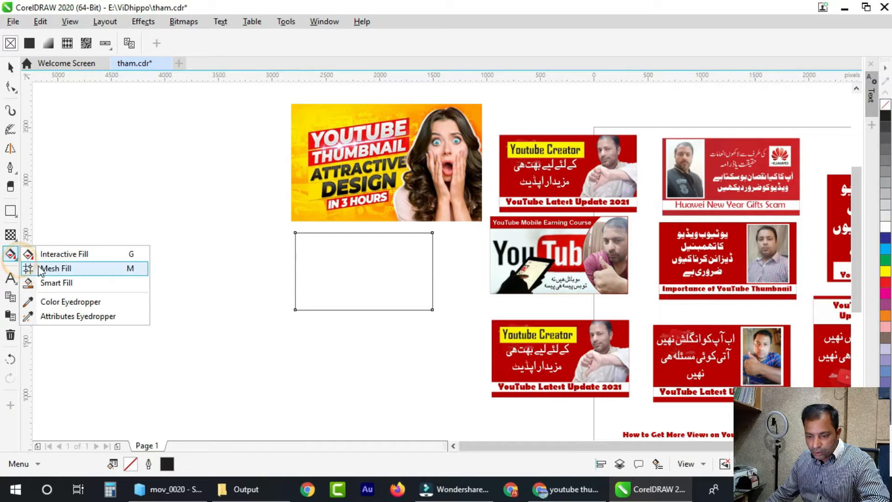
{"action": "left_click", "coordinate": [46, 300]}
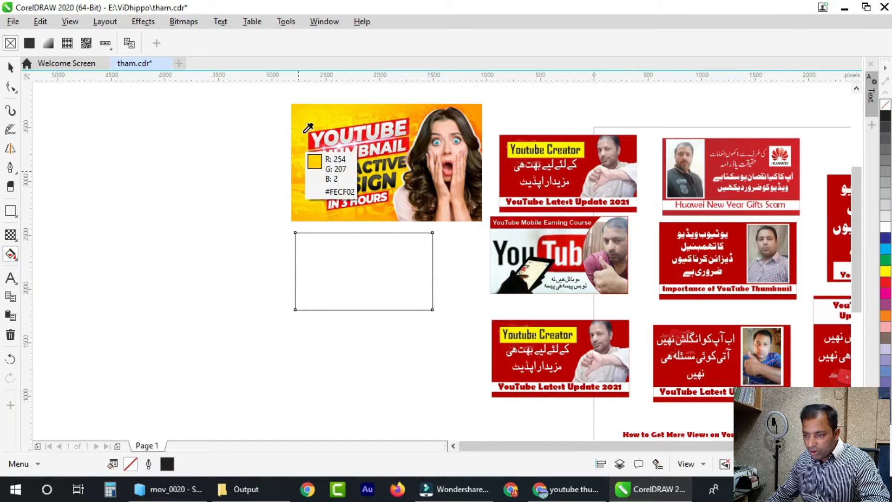
{"action": "left_click", "coordinate": [299, 103]}
{"action": "left_click", "coordinate": [334, 282]}
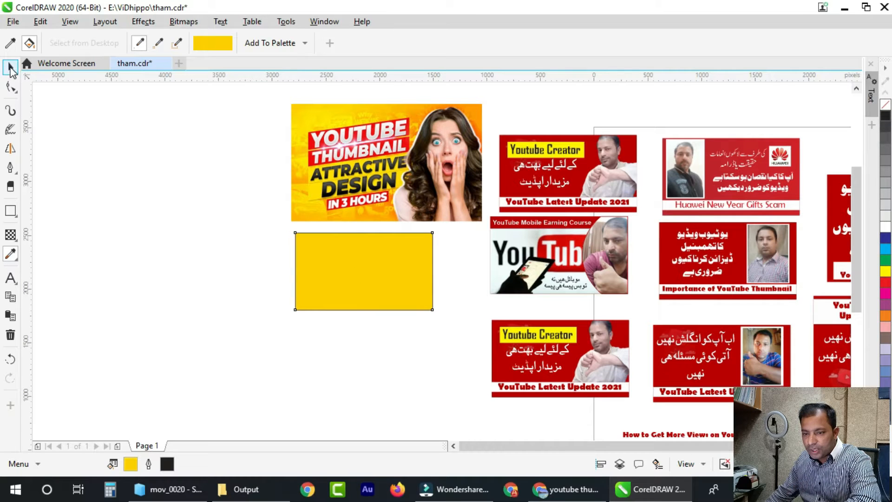
Step: Remove the black outline from the yellow rectangle and deselect it
{"action": "left_click", "coordinate": [11, 68]}
{"action": "left_click", "coordinate": [315, 253]}
{"action": "left_click", "coordinate": [398, 321]}
{"action": "left_click", "coordinate": [358, 273]}
{"action": "left_click", "coordinate": [272, 355]}
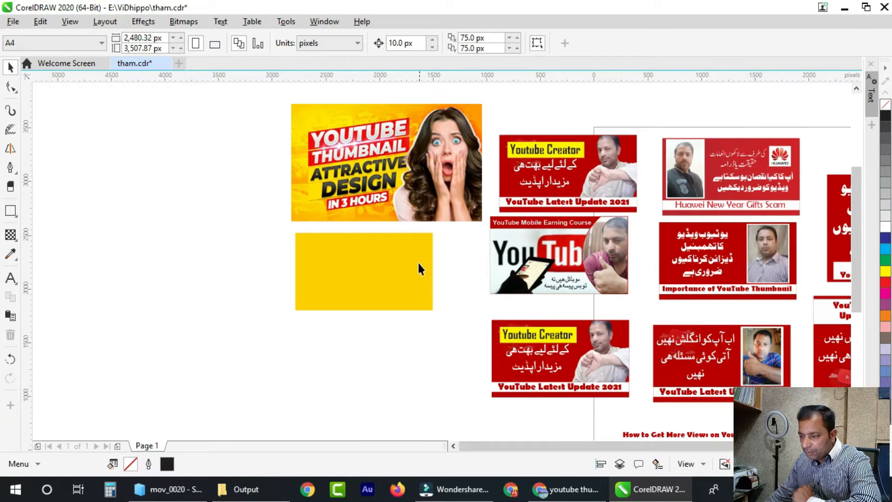
Step: Switch to Chrome, close the Pixlr page, and open remove.bg from the "one click background remover" search results
{"action": "left_click", "coordinate": [564, 489]}
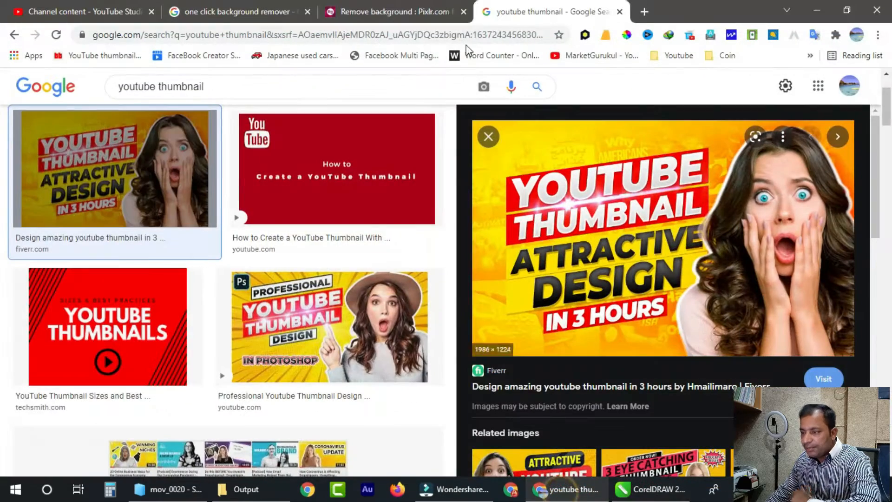
{"action": "left_click", "coordinate": [377, 14]}
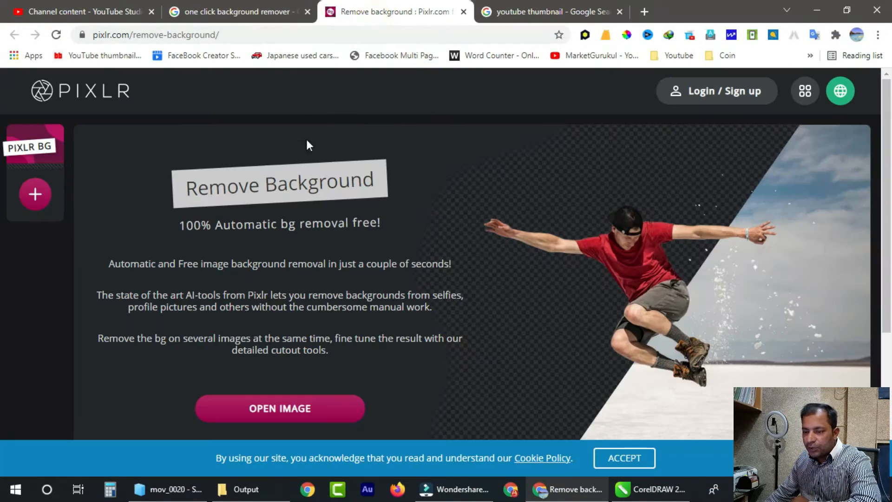
{"action": "left_click", "coordinate": [463, 11]}
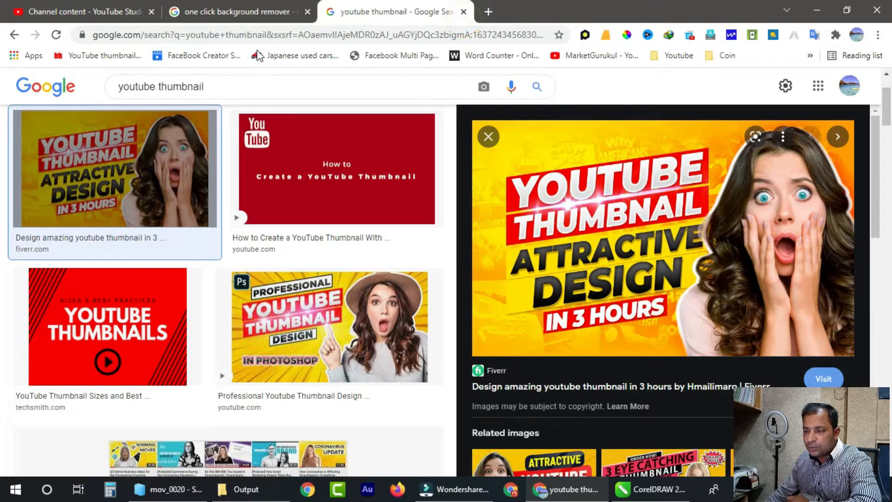
{"action": "left_click", "coordinate": [240, 11]}
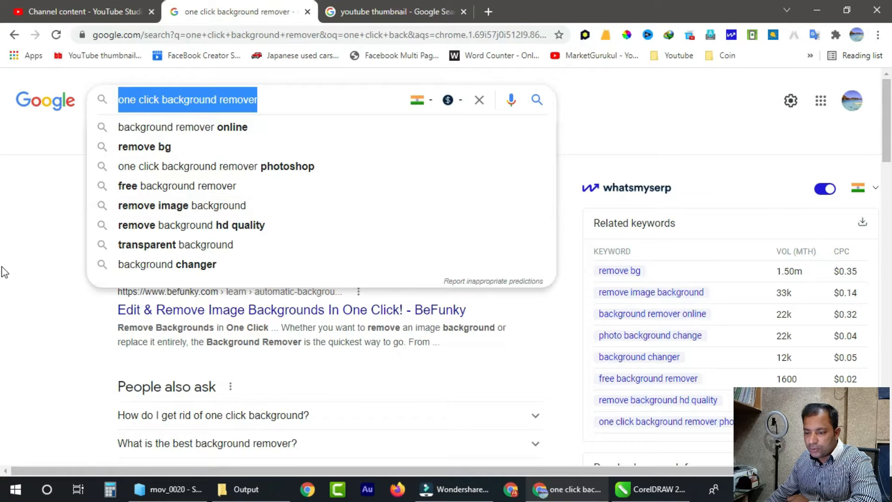
{"action": "left_click", "coordinate": [20, 265]}
{"action": "right_click", "coordinate": [234, 212]}
{"action": "left_click", "coordinate": [240, 216]}
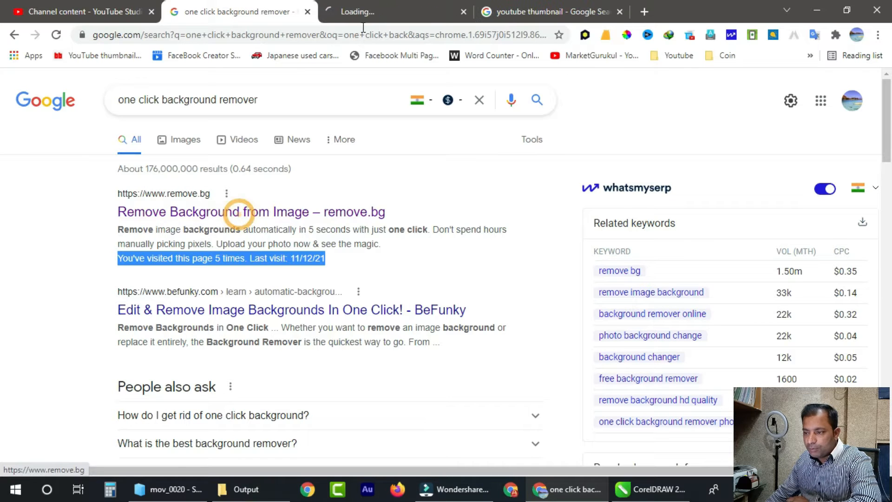
{"action": "left_click", "coordinate": [361, 14]}
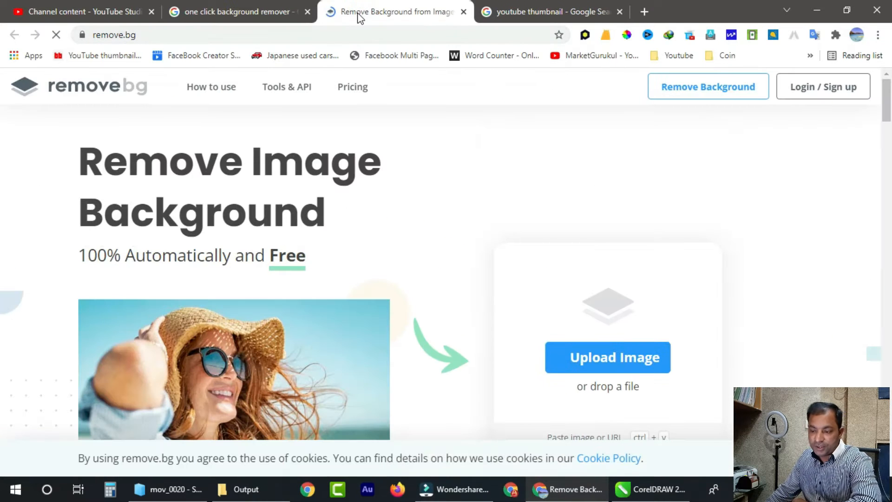
{"action": "scroll", "coordinate": [350, 284], "scroll_direction": "down", "scroll_amount": 3}
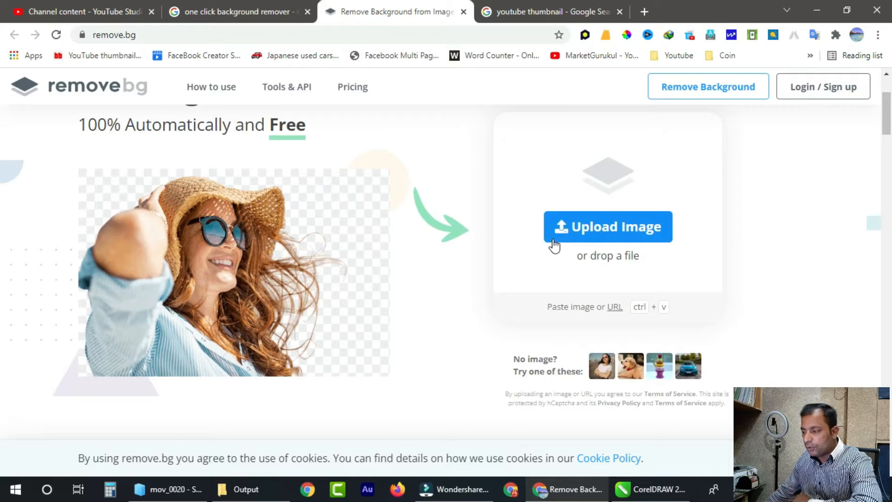
{"action": "left_click", "coordinate": [604, 239]}
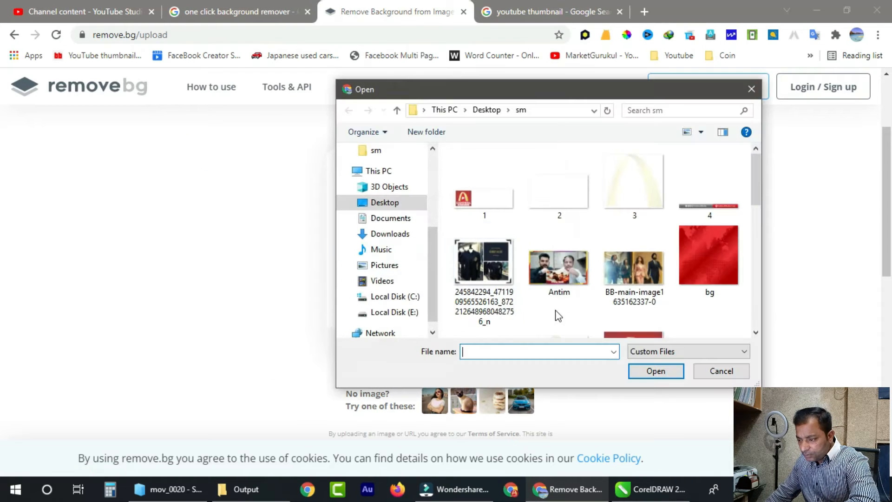
{"action": "left_click", "coordinate": [385, 203]}
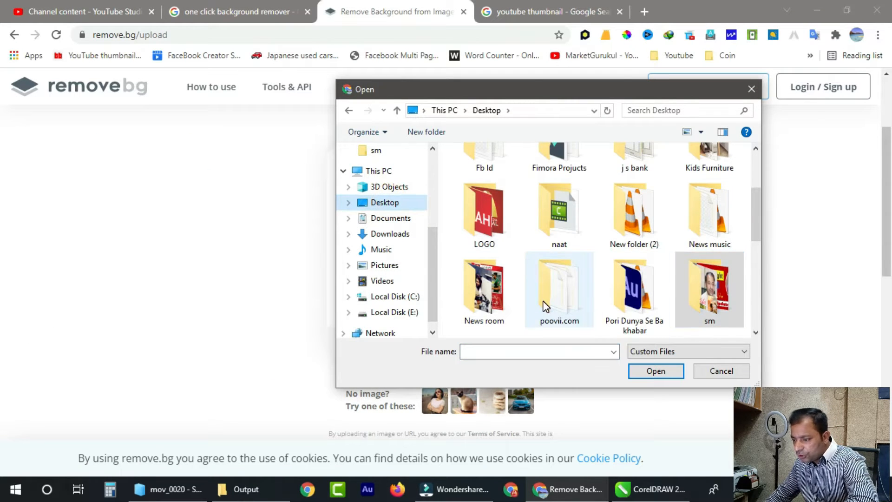
{"action": "scroll", "coordinate": [542, 300], "scroll_direction": "down", "scroll_amount": 1}
{"action": "mouse_move", "coordinate": [756, 249]}
{"action": "left_mouse_down"}
{"action": "mouse_move", "coordinate": [755, 320]}
{"action": "mouse_move", "coordinate": [745, 275]}
{"action": "mouse_move", "coordinate": [751, 182]}
{"action": "mouse_move", "coordinate": [753, 258]}
{"action": "left_mouse_up"}
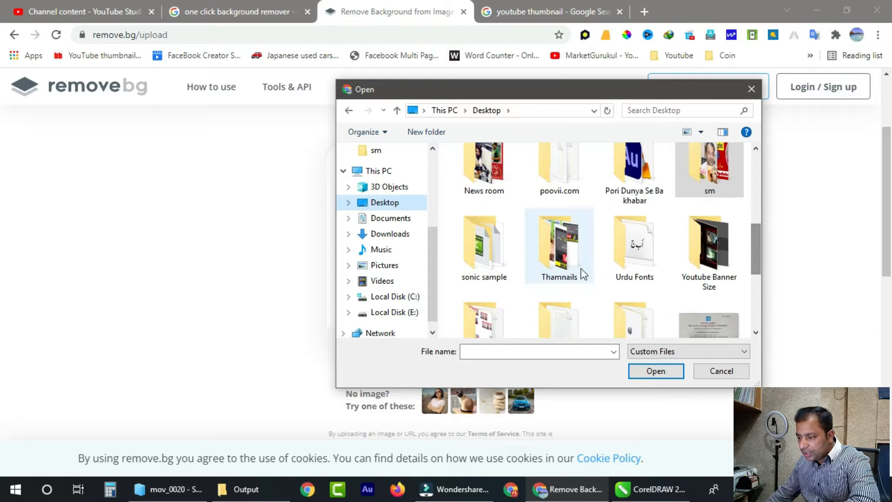
{"action": "double_click", "coordinate": [567, 264]}
{"action": "double_click", "coordinate": [495, 175]}
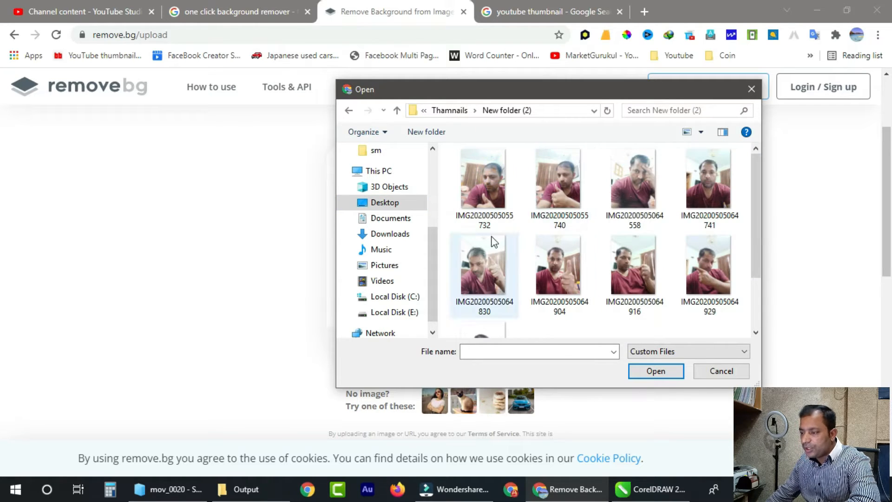
{"action": "mouse_move", "coordinate": [754, 174]}
{"action": "left_mouse_down"}
{"action": "mouse_move", "coordinate": [758, 210]}
{"action": "mouse_move", "coordinate": [756, 176]}
{"action": "left_mouse_up"}
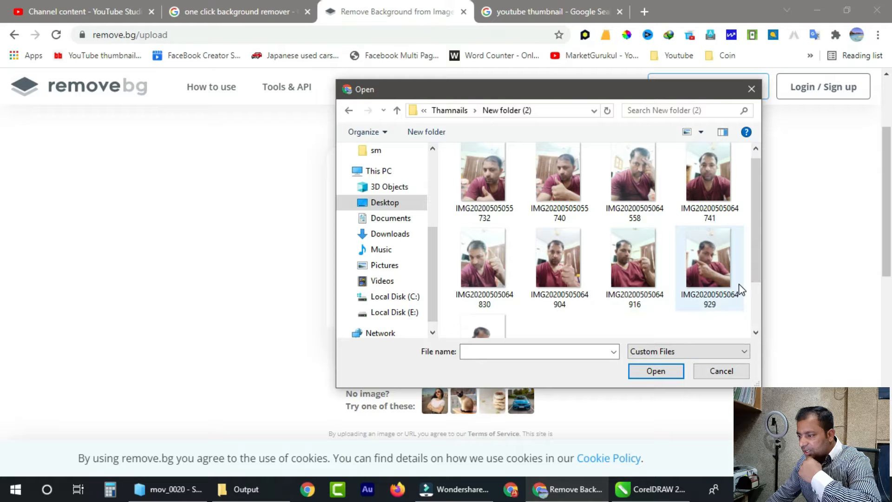
{"action": "left_click", "coordinate": [557, 189]}
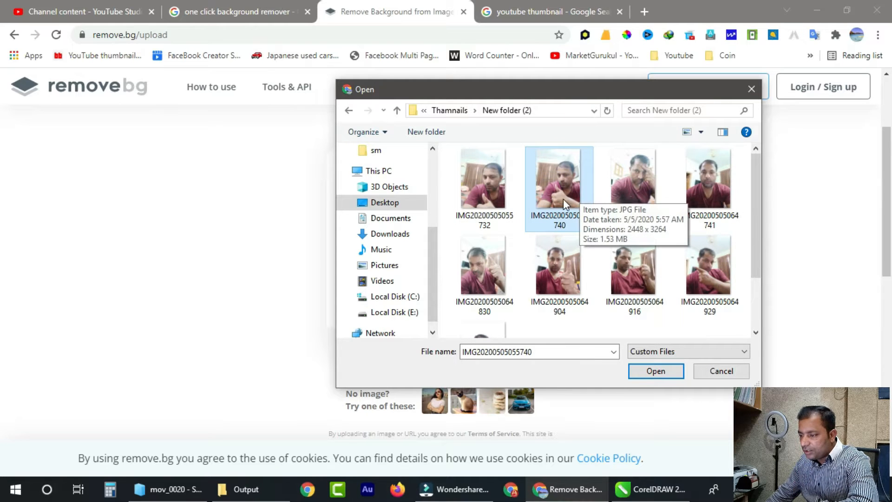
{"action": "left_click", "coordinate": [652, 370]}
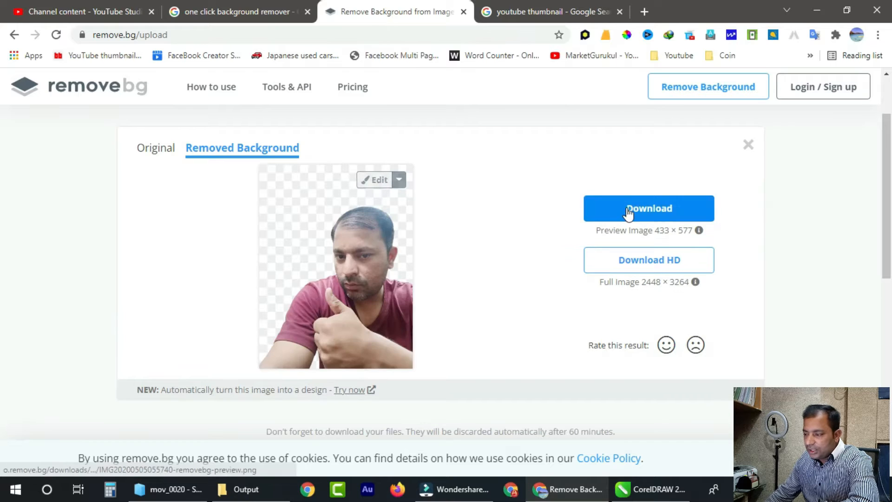
Step: Download the cut-out portrait preview, bring it into the CorelDRAW page, and shrink it onto the yellow rectangle
{"action": "left_click", "coordinate": [630, 212]}
{"action": "left_click_drag", "start_coordinate": [19, 456], "coordinate": [295, 279]}
{"action": "left_click_drag", "start_coordinate": [383, 138], "coordinate": [219, 353]}
{"action": "left_click_drag", "start_coordinate": [202, 385], "coordinate": [408, 294]}
{"action": "key", "text": "z"}
{"action": "left_click_drag", "start_coordinate": [273, 93], "coordinate": [466, 334]}
{"action": "left_click", "coordinate": [10, 67]}
{"action": "left_click", "coordinate": [223, 294]}
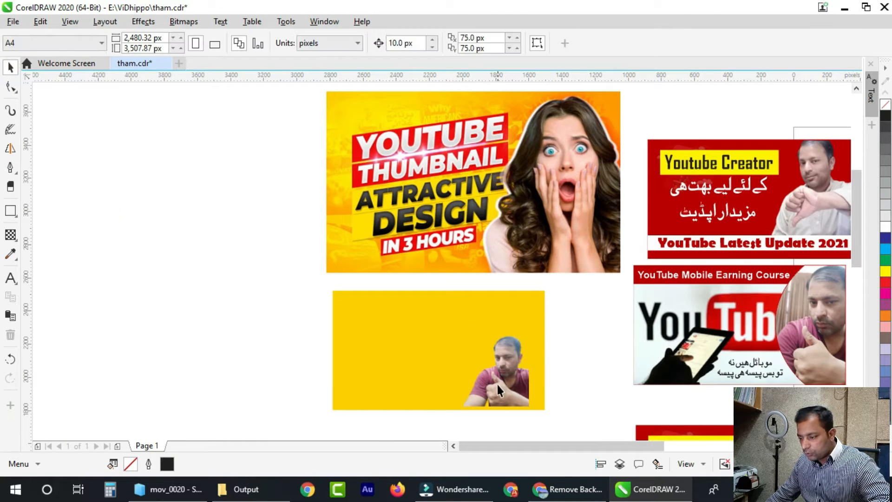
Step: Align the portrait to the yellow rectangle's bottom and right edges and enlarge it to about 621 × 828 px
{"action": "left_click", "coordinate": [497, 384]}
{"action": "left_click", "coordinate": [396, 384]}
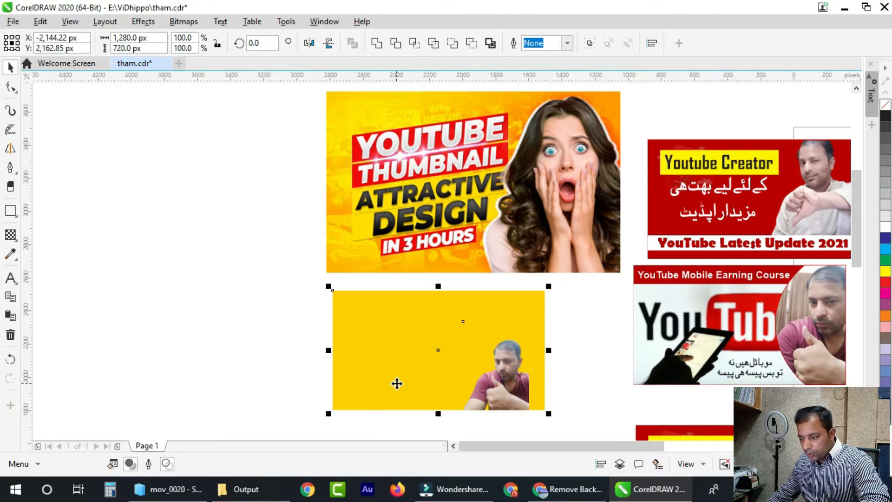
{"action": "left_click", "coordinate": [511, 388]}
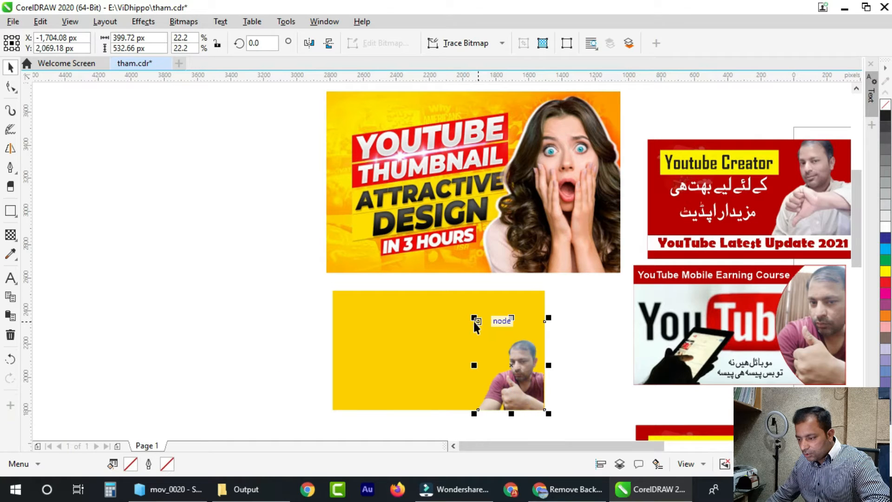
{"action": "mouse_move", "coordinate": [474, 320]}
{"action": "left_mouse_down"}
{"action": "mouse_move", "coordinate": [444, 288]}
{"action": "mouse_move", "coordinate": [407, 271]}
{"action": "left_mouse_up"}
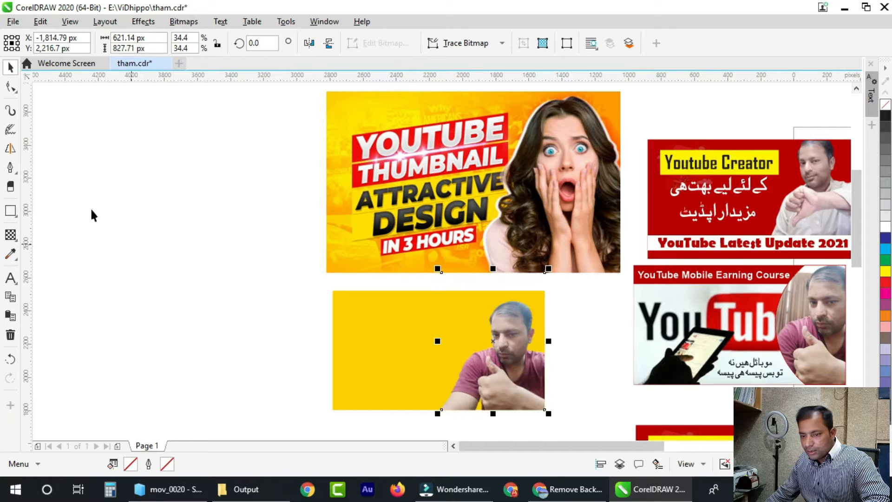
{"action": "left_click", "coordinate": [198, 227]}
Step: Crop the portrait's empty upper part down to the yellow rectangle's top edge with the Shape tool
{"action": "left_click", "coordinate": [465, 362]}
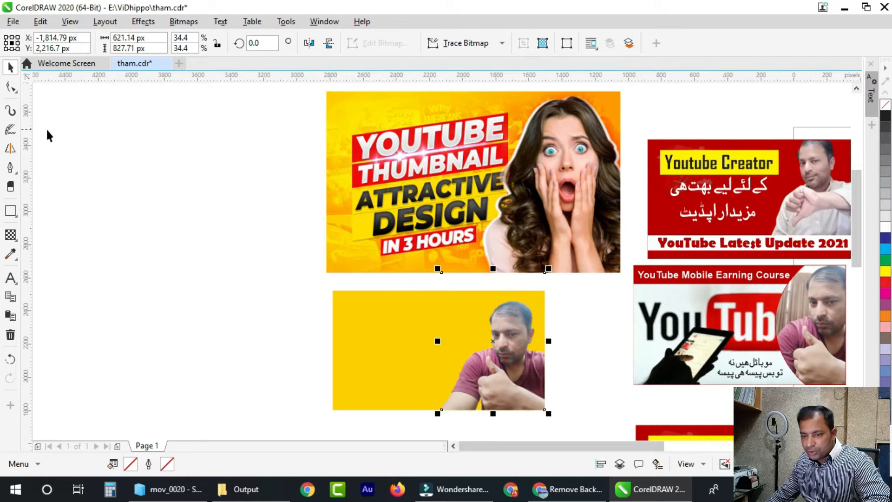
{"action": "left_click", "coordinate": [11, 87]}
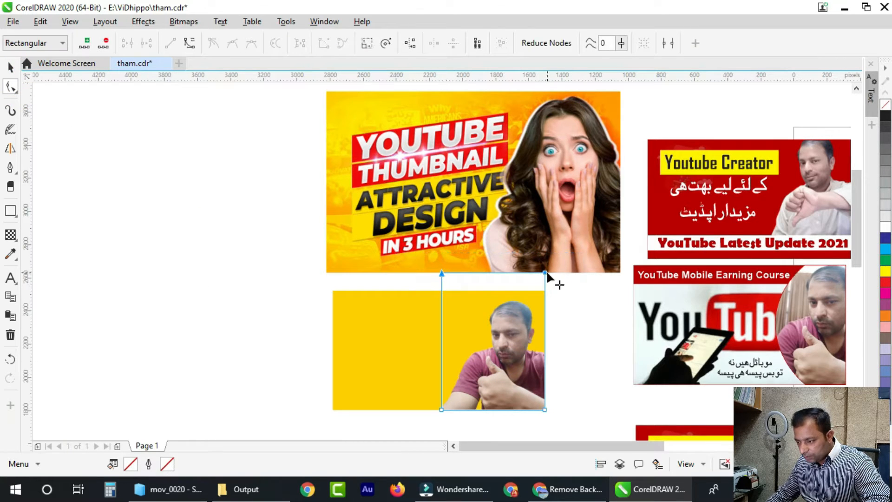
{"action": "left_click_drag", "start_coordinate": [545, 291], "coordinate": [544, 294]}
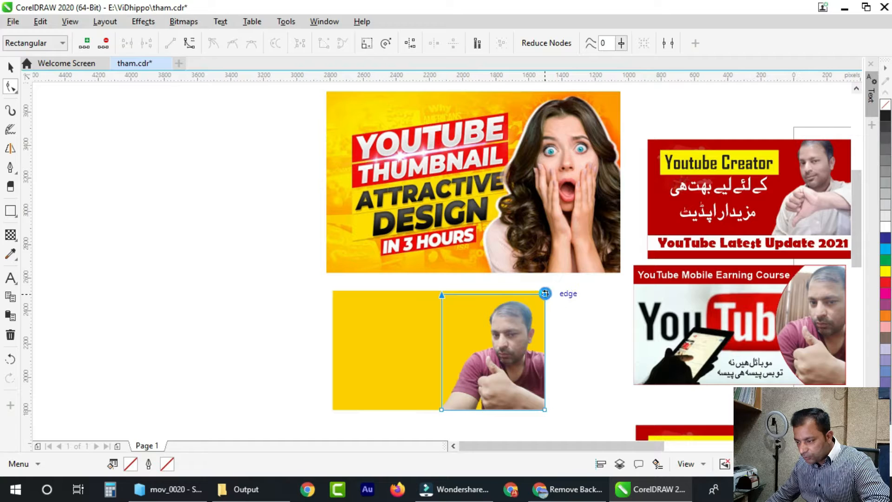
{"action": "left_click", "coordinate": [10, 66]}
{"action": "left_click", "coordinate": [241, 274]}
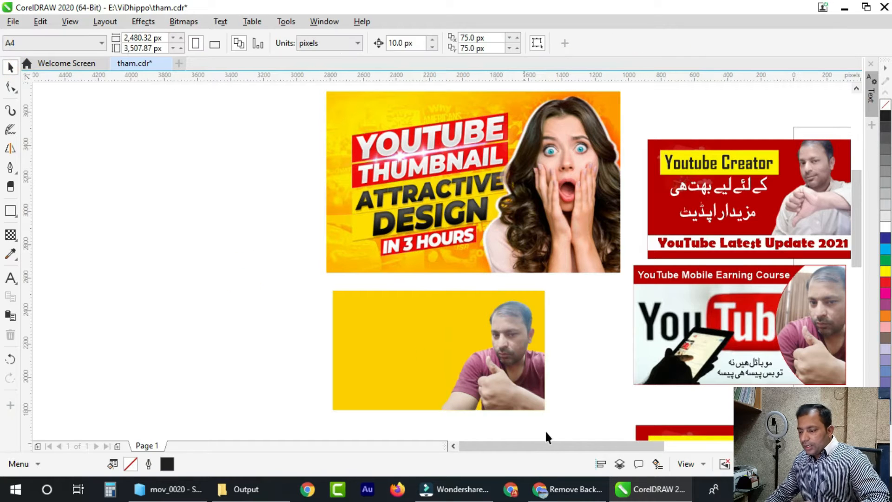
{"action": "left_click", "coordinate": [514, 378]}
{"action": "left_click_drag", "start_coordinate": [43, 107], "coordinate": [228, 316]}
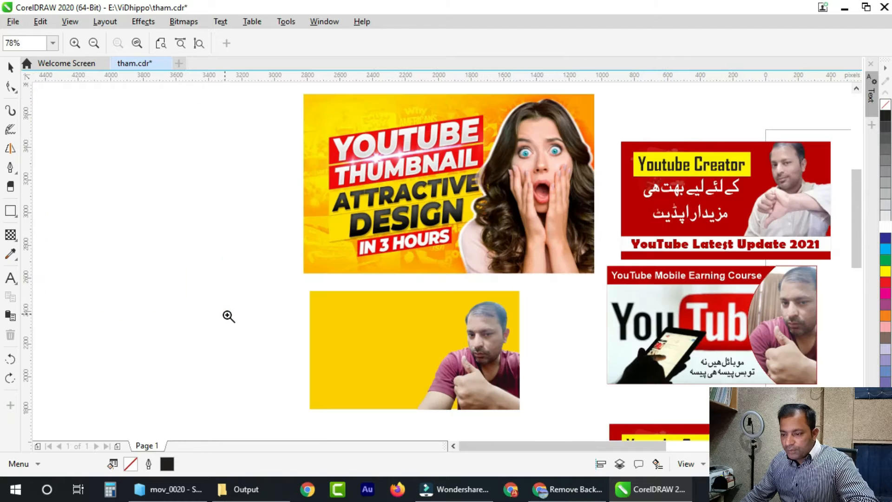
{"action": "left_click", "coordinate": [10, 66]}
{"action": "left_click", "coordinate": [113, 189]}
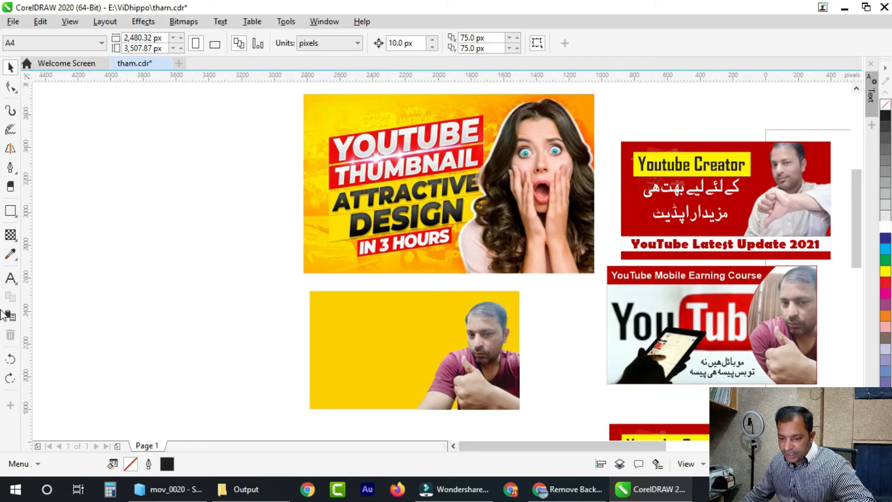
Step: Switch to Chrome and copy the search phrase "one click background remover" from the Google search page
{"action": "left_click", "coordinate": [566, 489]}
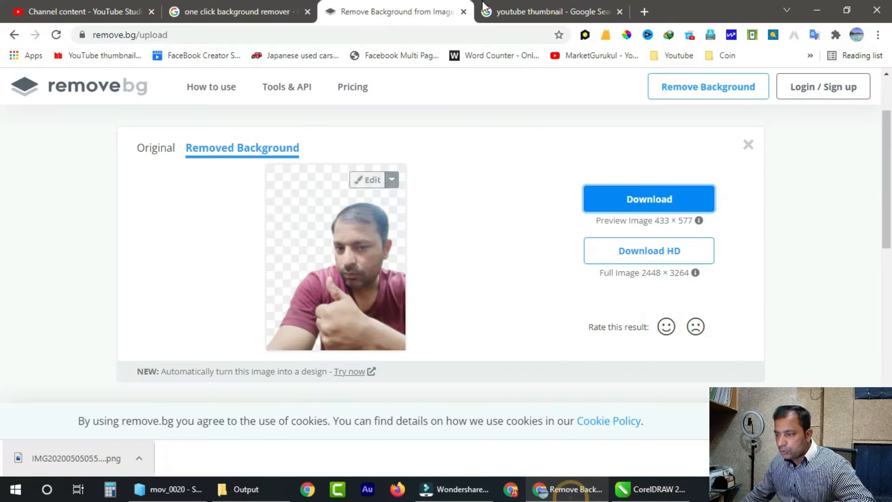
{"action": "left_click", "coordinate": [514, 13]}
{"action": "left_click", "coordinate": [394, 13]}
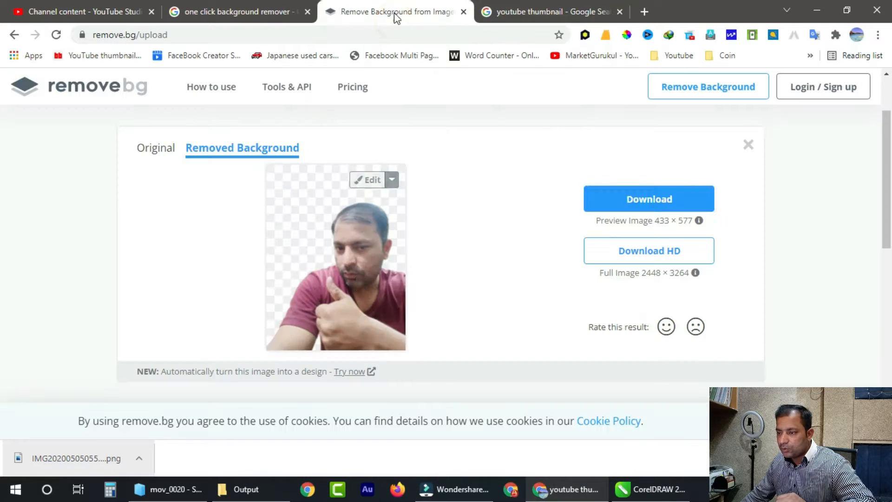
{"action": "scroll", "coordinate": [321, 285], "scroll_direction": "up", "scroll_amount": 3}
{"action": "left_click", "coordinate": [225, 13]}
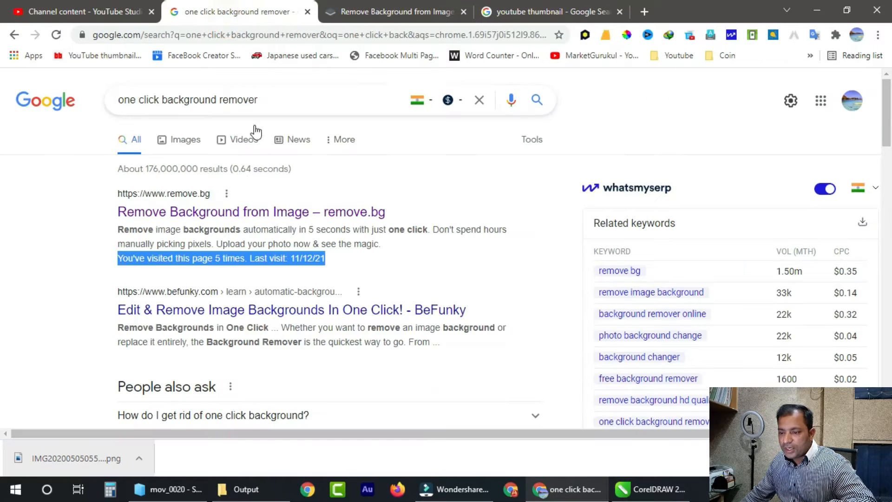
{"action": "triple_click", "coordinate": [224, 103]}
{"action": "key", "text": "ctrl+c"}
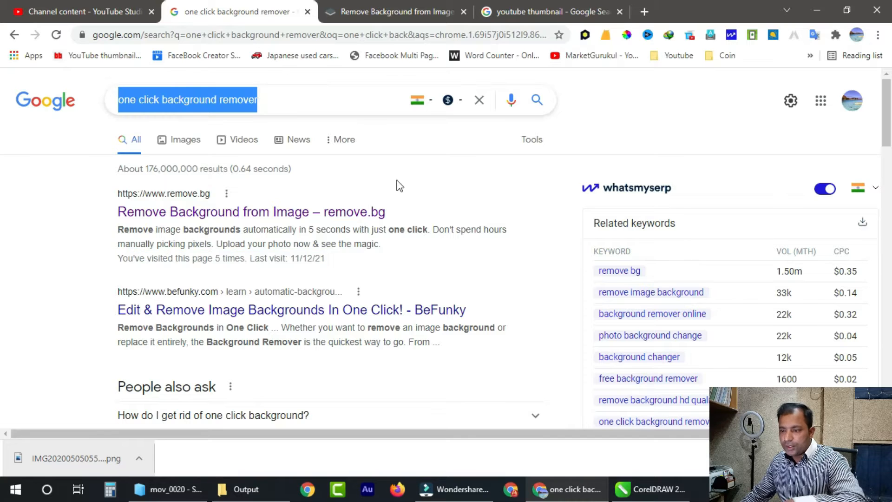
Step: Return to CorelDRAW, paste "one click background remover" as 24 pt Arial text, and place it beside the reference image
{"action": "left_click", "coordinate": [815, 10]}
{"action": "left_click", "coordinate": [153, 310]}
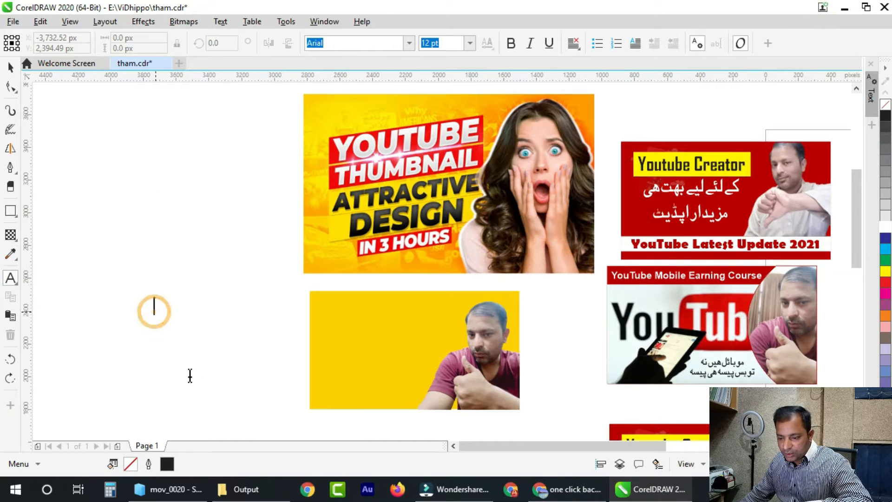
{"action": "key", "text": "ctrl+v"}
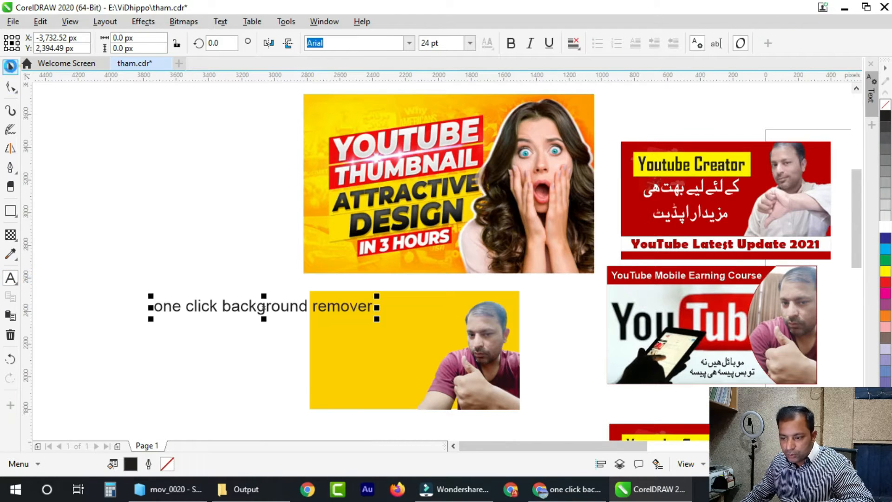
{"action": "left_click_drag", "start_coordinate": [241, 315], "coordinate": [168, 281]}
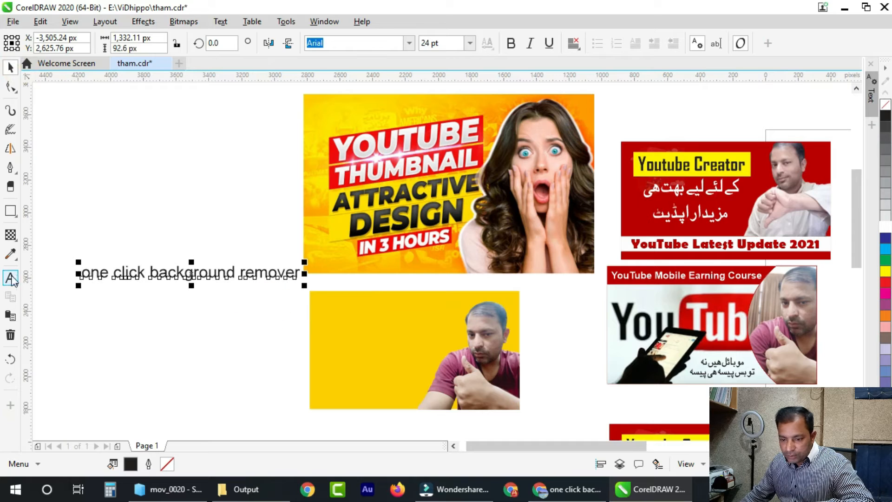
Step: Draw a bar about 662 × 132 px on the yellow rectangle, filled with the reference banner's red and without outline
{"action": "left_click", "coordinate": [10, 210]}
{"action": "left_click_drag", "start_coordinate": [331, 319], "coordinate": [441, 341]}
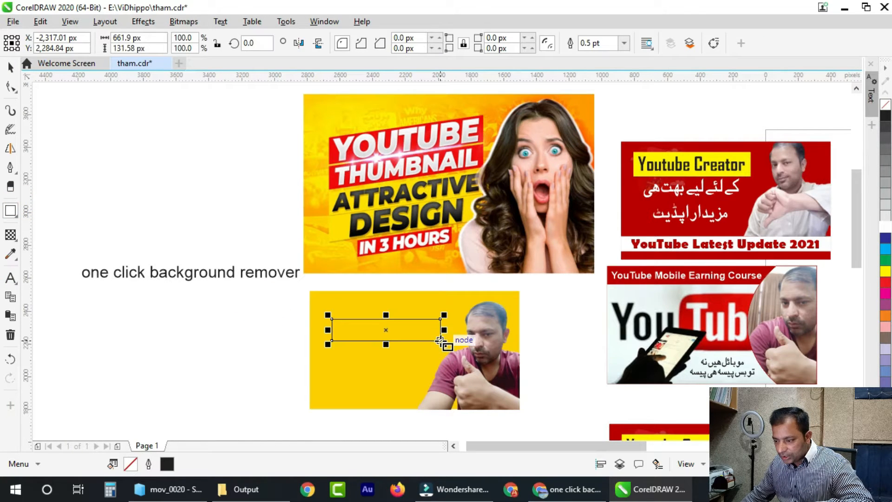
{"action": "left_click", "coordinate": [10, 253]}
{"action": "left_click", "coordinate": [362, 176]}
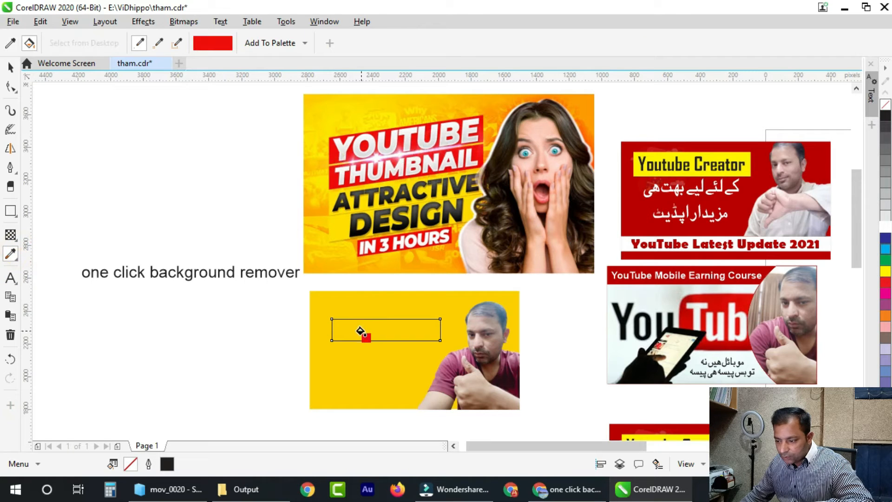
{"action": "left_click", "coordinate": [365, 330]}
{"action": "right_click", "coordinate": [887, 106]}
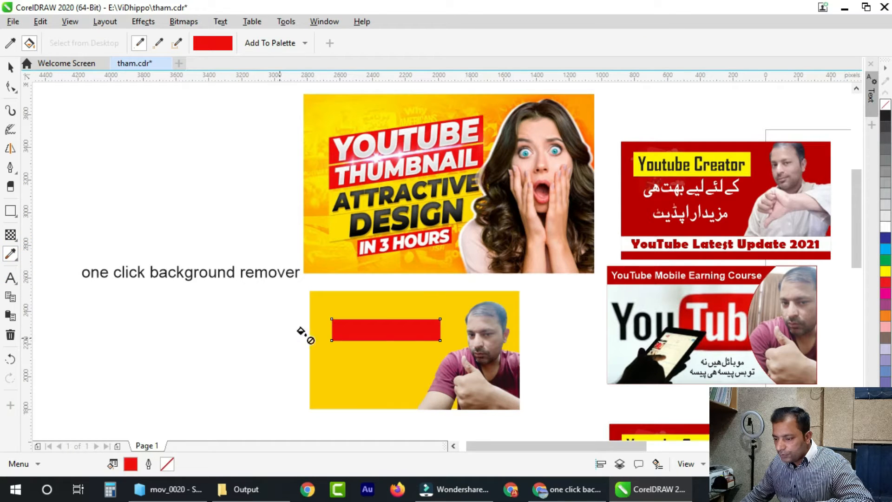
Step: Move the red bar slightly up and to the left on the yellow rectangle
{"action": "left_click", "coordinate": [10, 68]}
{"action": "left_click", "coordinate": [262, 314]}
{"action": "left_click", "coordinate": [401, 332]}
{"action": "left_click_drag", "start_coordinate": [407, 336], "coordinate": [403, 323]}
Step: Rotate the red bar counterclockwise by about 5.8° so it slants like the reference banners
{"action": "key", "text": "z"}
{"action": "left_click_drag", "start_coordinate": [500, 424], "coordinate": [550, 418]}
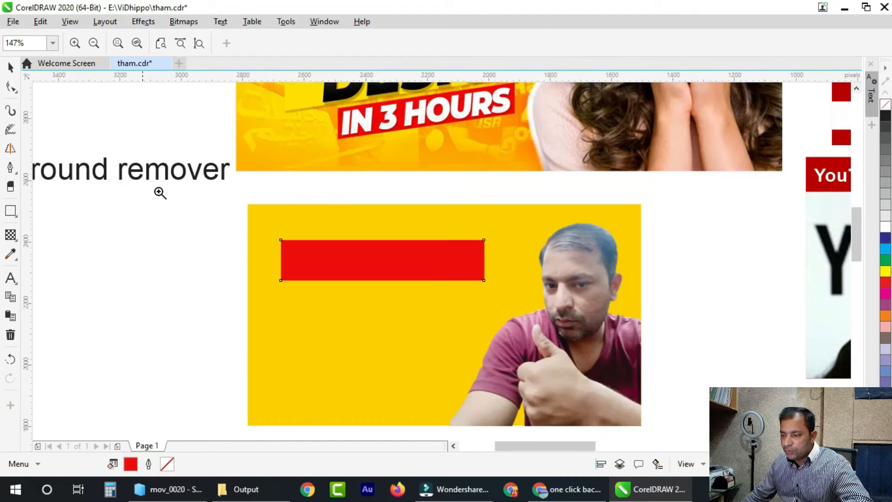
{"action": "left_click", "coordinate": [12, 69]}
{"action": "left_click", "coordinate": [333, 258]}
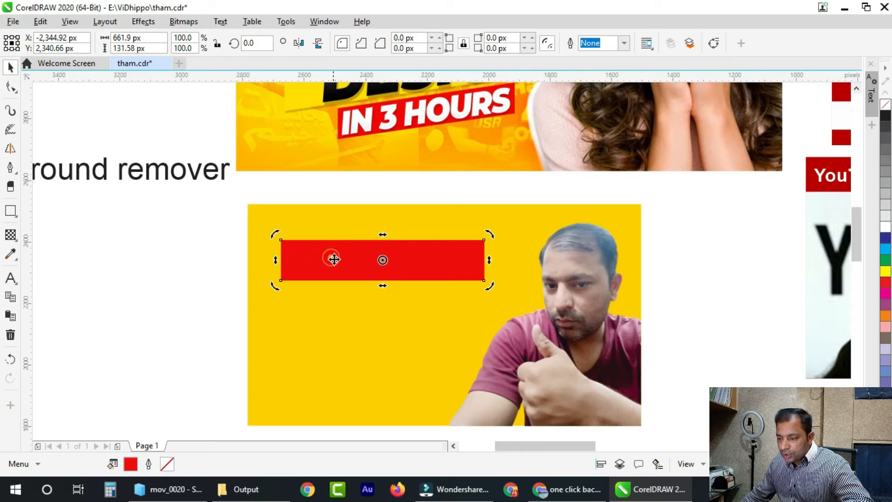
{"action": "mouse_move", "coordinate": [488, 237]}
{"action": "left_mouse_down"}
{"action": "mouse_move", "coordinate": [483, 227]}
{"action": "mouse_move", "coordinate": [483, 235]}
{"action": "left_mouse_up"}
Step: Duplicate the slanted red bar directly below the first and nudge the copy up 10 px to narrow the gap
{"action": "left_click_drag", "start_coordinate": [443, 281], "coordinate": [409, 315]}
{"action": "right_click", "coordinate": [417, 323]}
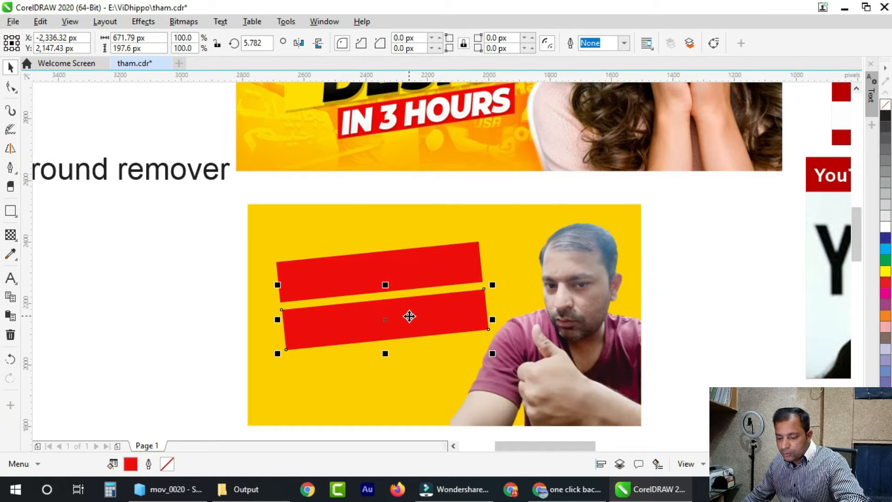
{"action": "scroll", "coordinate": [408, 315], "scroll_direction": "down", "scroll_amount": 2}
{"action": "left_click", "coordinate": [234, 344]}
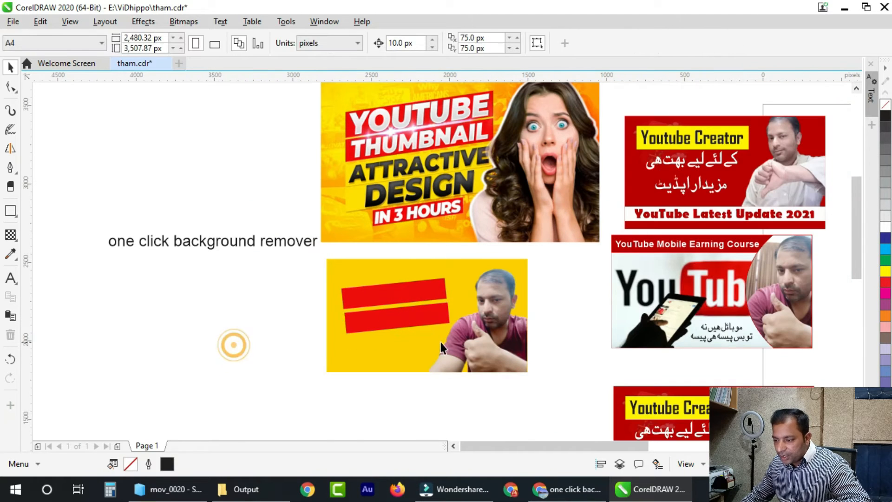
{"action": "left_click", "coordinate": [414, 319]}
{"action": "key", "text": "Up"}
{"action": "key", "text": "Up"}
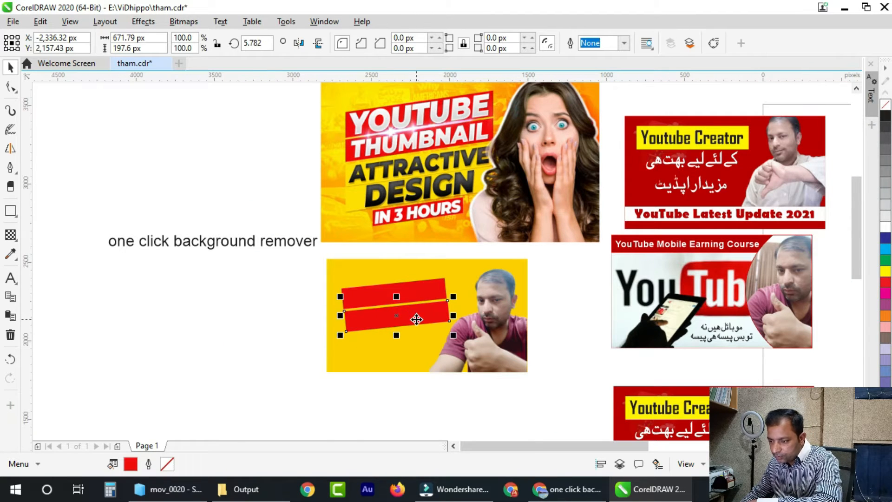
Step: Duplicate the second red bar below it and scale the copy to about 72.5%
{"action": "left_click", "coordinate": [265, 354]}
{"action": "left_click_drag", "start_coordinate": [409, 317], "coordinate": [420, 335]}
{"action": "right_click", "coordinate": [410, 343]}
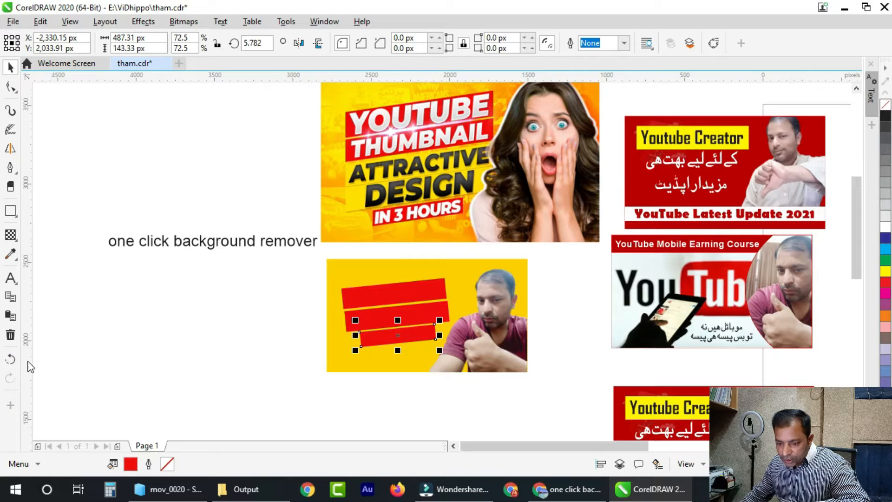
Step: Sample the bright yellow from the reference image's banner area and fill the smallest lower bar with it
{"action": "left_click", "coordinate": [11, 255]}
{"action": "left_click", "coordinate": [361, 232]}
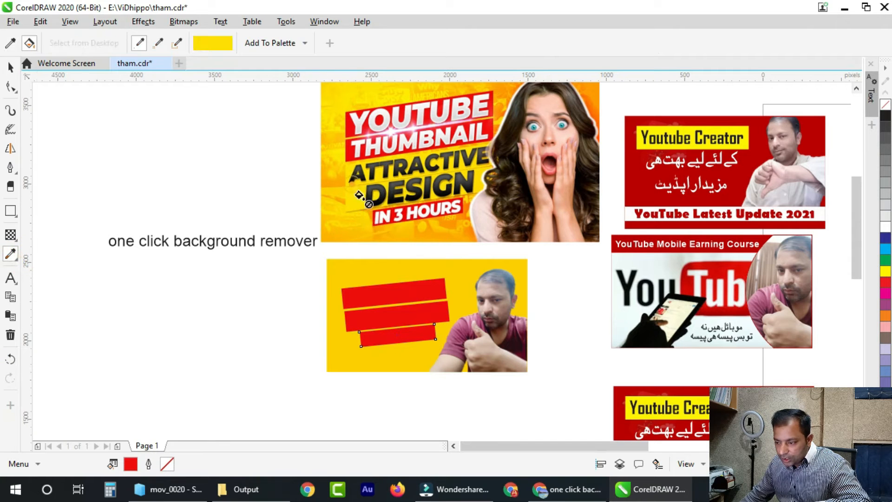
{"action": "left_click", "coordinate": [383, 340]}
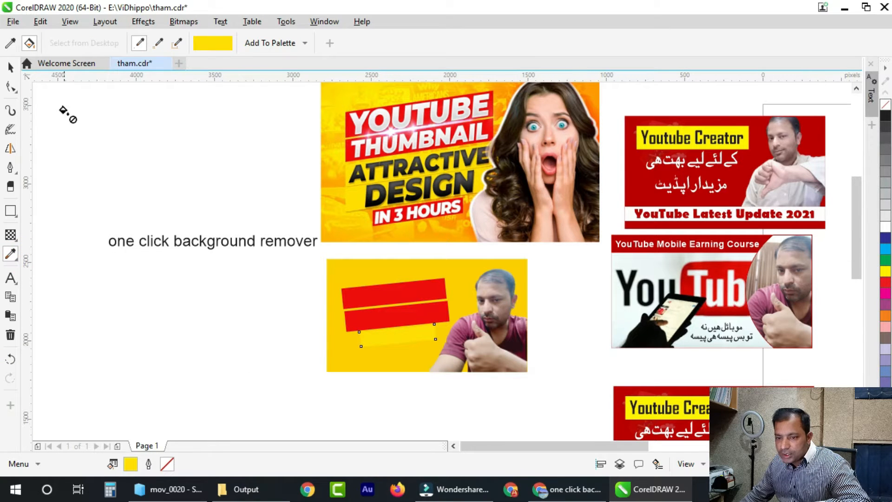
Step: Duplicate the yellow slanted bar directly below itself
{"action": "left_click", "coordinate": [11, 68]}
{"action": "left_click", "coordinate": [130, 126]}
{"action": "left_click_drag", "start_coordinate": [397, 338], "coordinate": [401, 356]}
{"action": "right_click", "coordinate": [400, 356]}
{"action": "left_click", "coordinate": [260, 413]}
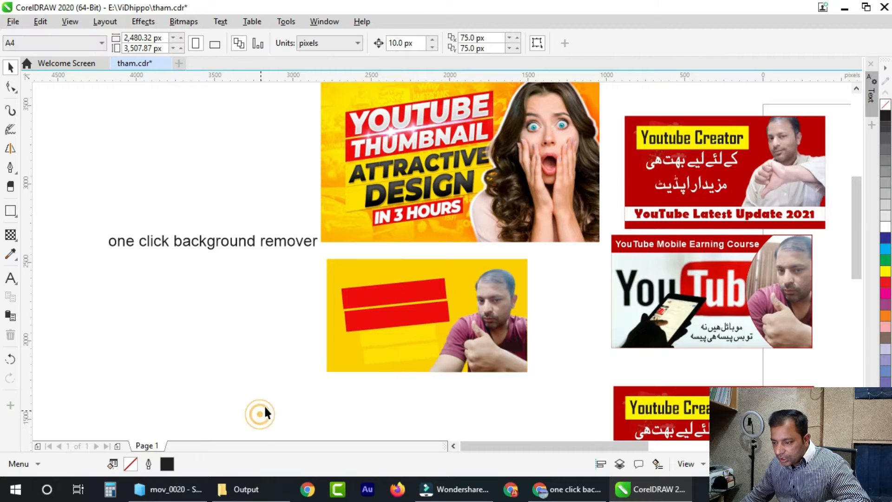
Step: Move the headline text beside the thumbnail and split off "one click" into its own text object below it
{"action": "left_click_drag", "start_coordinate": [249, 241], "coordinate": [287, 299]}
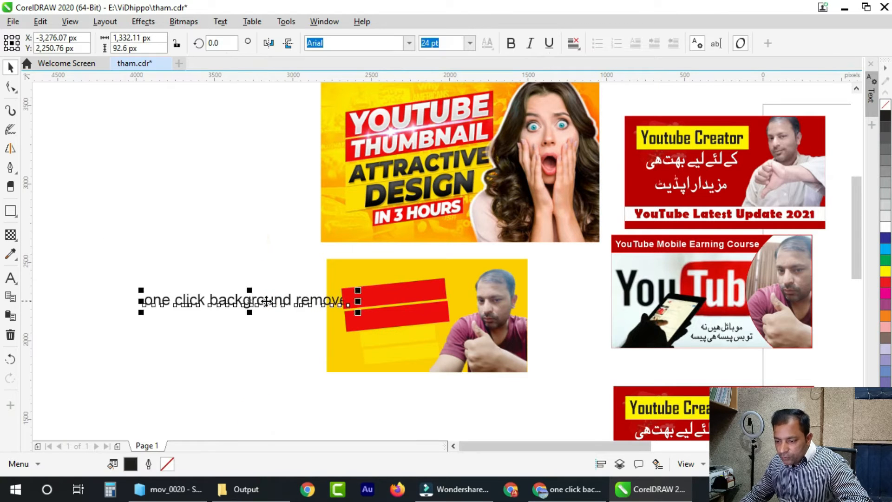
{"action": "double_click", "coordinate": [263, 299]}
{"action": "left_click_drag", "start_coordinate": [209, 300], "coordinate": [110, 302]}
{"action": "key", "text": "ctrl+c"}
{"action": "key", "text": "BackSpace"}
{"action": "left_click", "coordinate": [267, 364]}
{"action": "key", "text": "ctrl+v"}
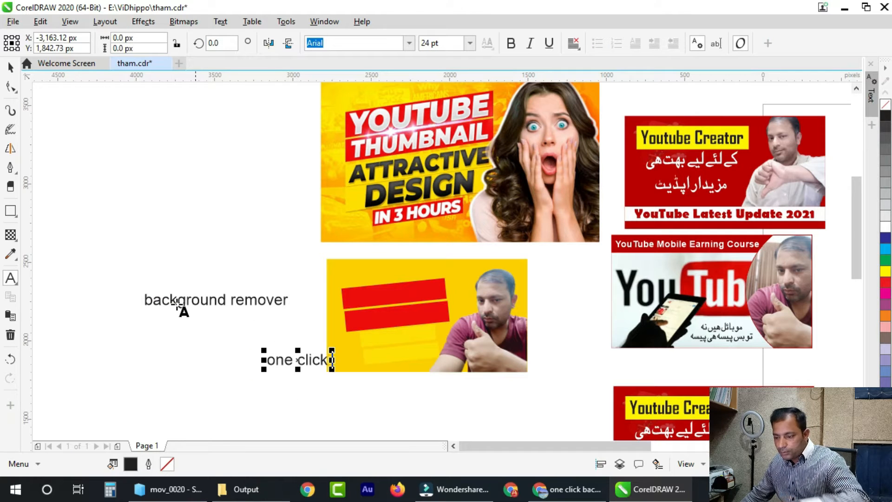
Step: Retype the separated "one click" text in capitals as "ONE CLICK"
{"action": "left_click", "coordinate": [275, 359]}
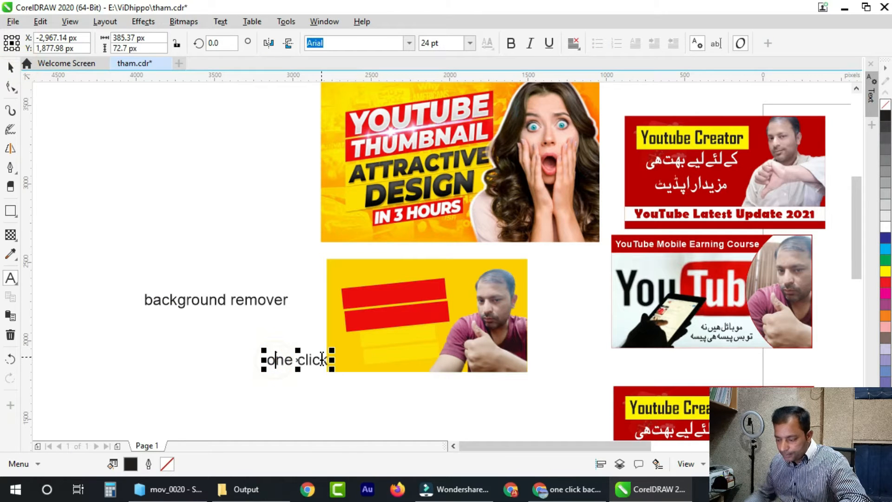
{"action": "key", "text": "BackSpace"}
{"action": "type", "text": "O"}
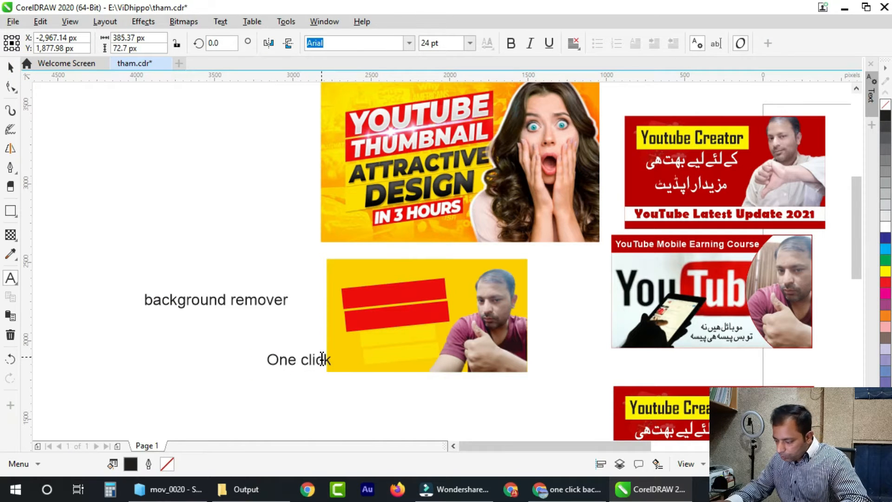
{"action": "key", "text": "ctrl+a"}
{"action": "type", "text": "O"}
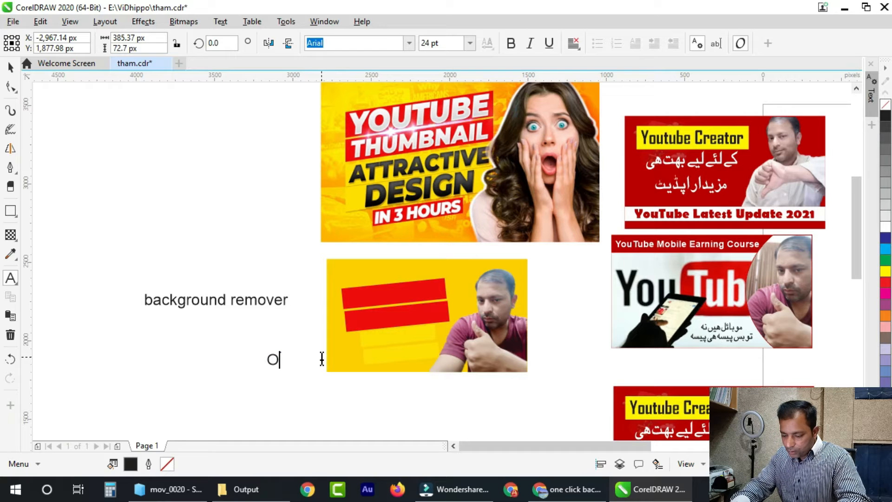
{"action": "type", "text": "NE CLICK"}
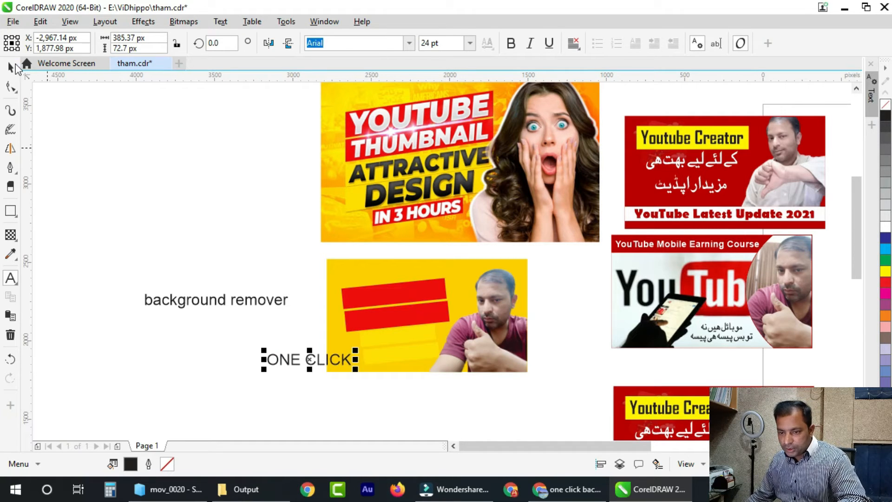
{"action": "left_click", "coordinate": [12, 67]}
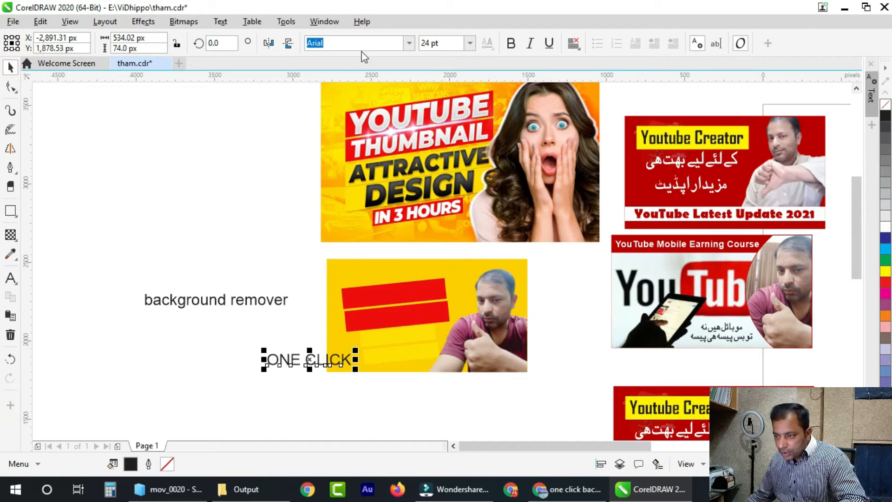
Step: Set the "ONE CLICK" text in white Georgia Bold and move it onto the upper red bar
{"action": "left_click", "coordinate": [411, 44]}
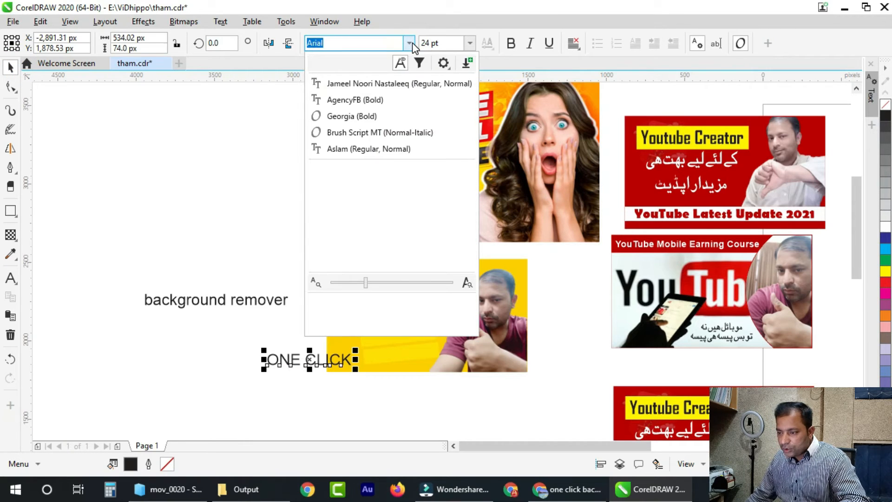
{"action": "left_click", "coordinate": [373, 116]}
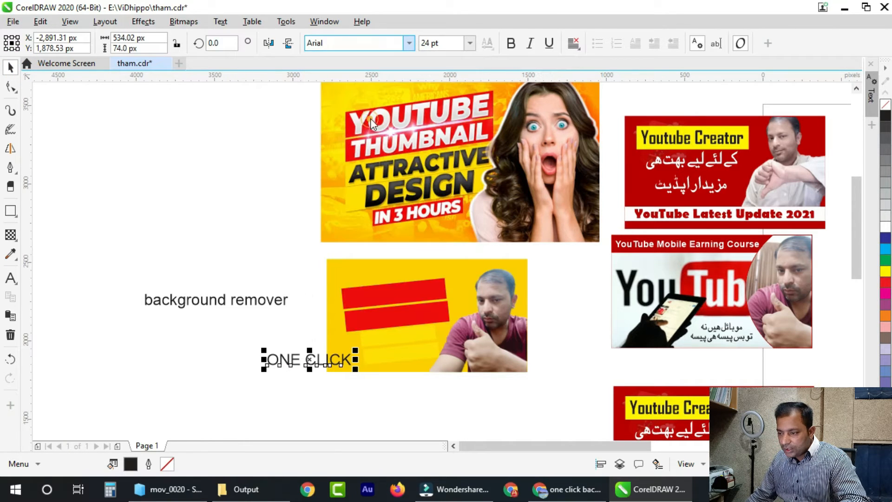
{"action": "left_click_drag", "start_coordinate": [324, 360], "coordinate": [403, 296]}
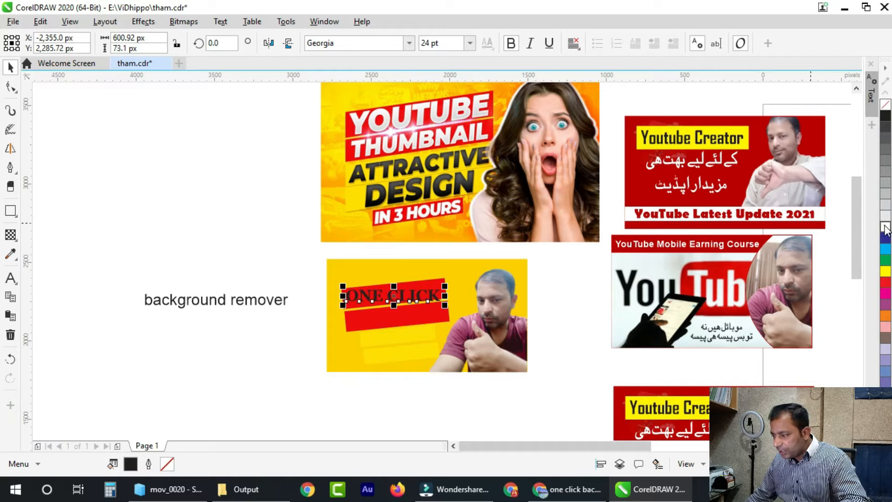
{"action": "left_click", "coordinate": [886, 227]}
Step: Rotate the "ONE CLICK" text to match the slant of the upper red bar and fit it inside the bar
{"action": "key", "text": "z"}
{"action": "left_click_drag", "start_coordinate": [290, 247], "coordinate": [565, 395]}
{"action": "key", "text": "space"}
{"action": "left_click", "coordinate": [361, 201]}
{"action": "left_click_drag", "start_coordinate": [484, 182], "coordinate": [479, 174]}
{"action": "left_click", "coordinate": [99, 299]}
{"action": "left_click", "coordinate": [319, 205]}
{"action": "left_click_drag", "start_coordinate": [244, 229], "coordinate": [244, 224]}
{"action": "left_click", "coordinate": [70, 323]}
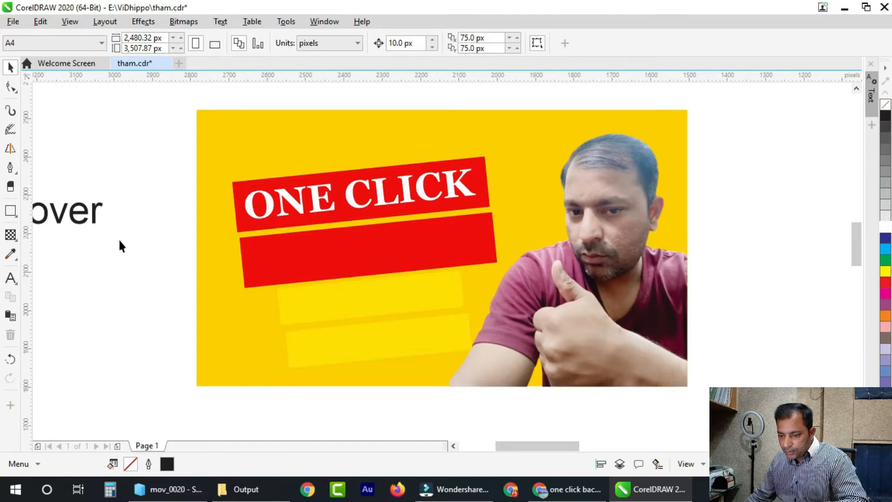
Step: Move the "background remover" text down over the thumbnail and capitalise its first letter
{"action": "left_click_drag", "start_coordinate": [77, 219], "coordinate": [401, 319]}
{"action": "left_click_drag", "start_coordinate": [90, 216], "coordinate": [422, 294]}
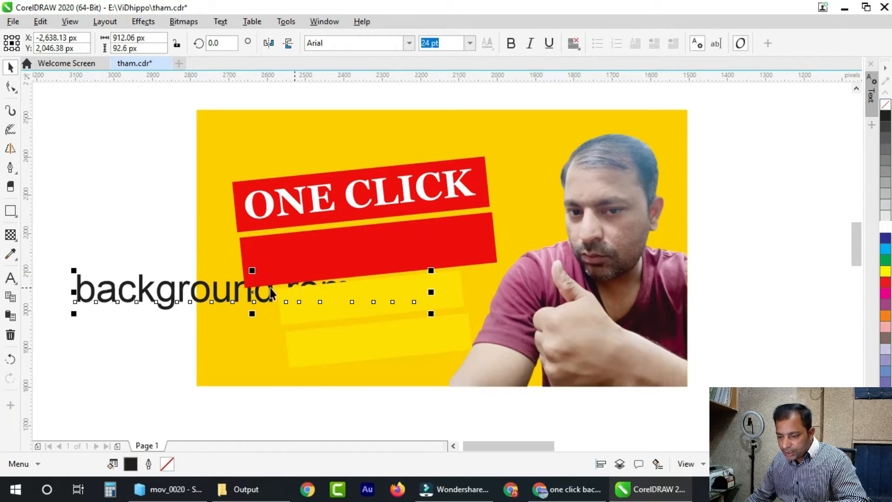
{"action": "double_click", "coordinate": [219, 294]}
{"action": "key", "text": "Home"}
{"action": "key", "text": "shift+Right"}
{"action": "type", "text": "B"}
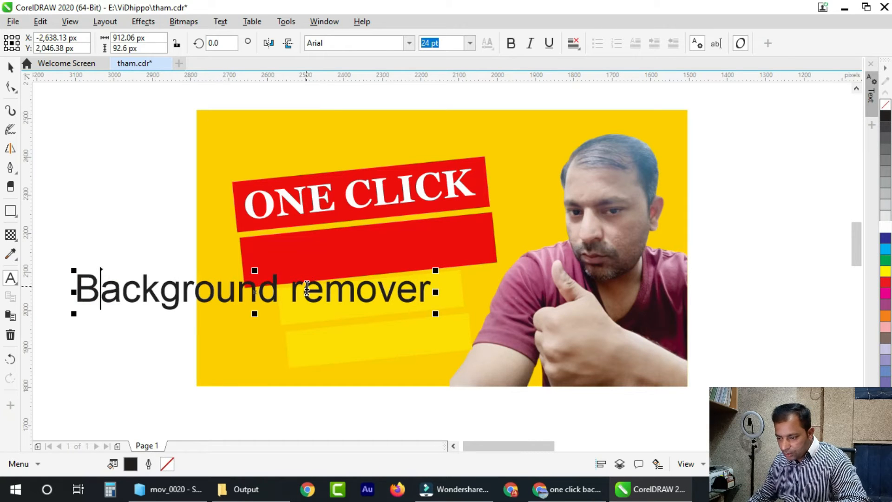
Step: Capitalise the second word so the text reads "Background Remover"
{"action": "left_click_drag", "start_coordinate": [302, 289], "coordinate": [240, 266]}
{"action": "type", "text": "R"}
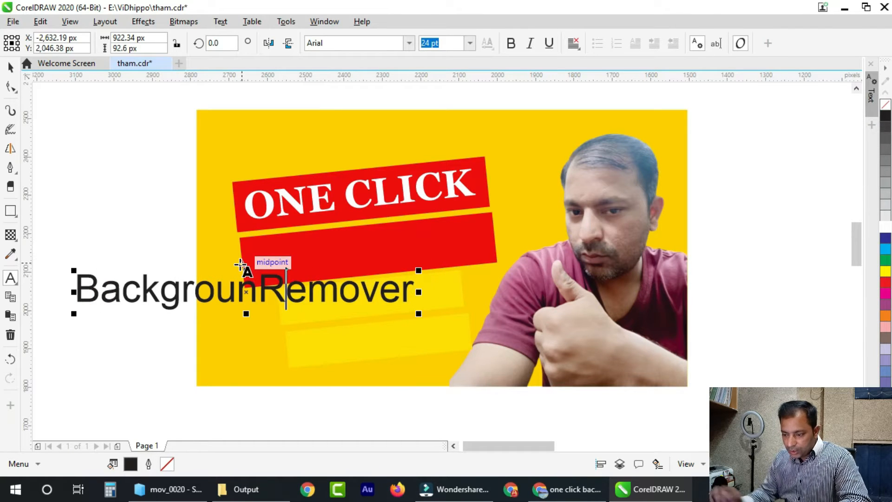
{"action": "key", "text": "Left"}
{"action": "type", "text": "D"}
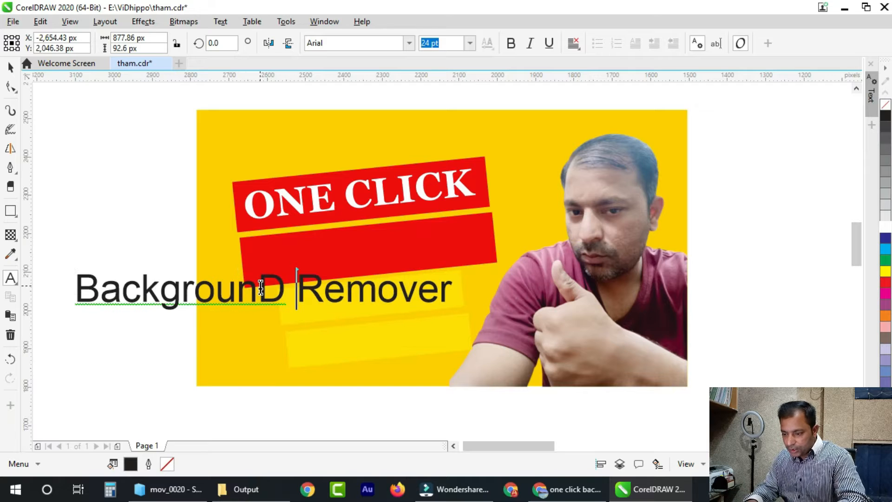
{"action": "left_click_drag", "start_coordinate": [261, 290], "coordinate": [280, 289]}
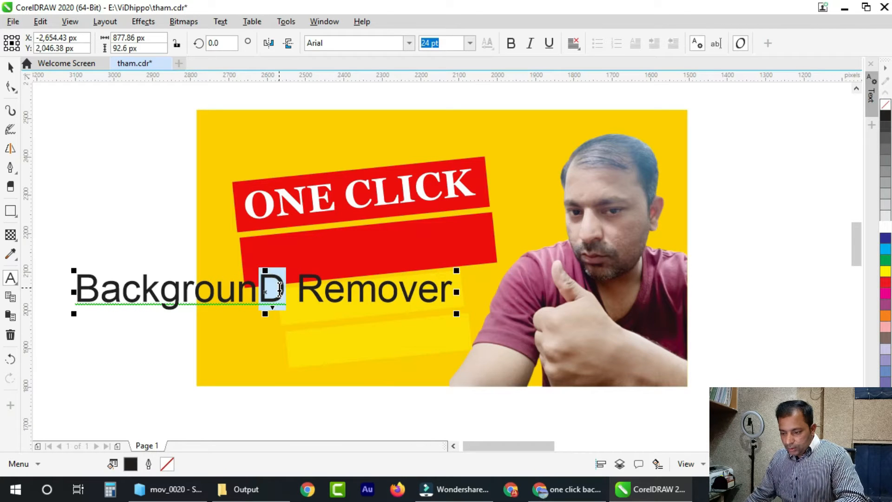
{"action": "type", "text": "d"}
{"action": "left_click", "coordinate": [9, 67]}
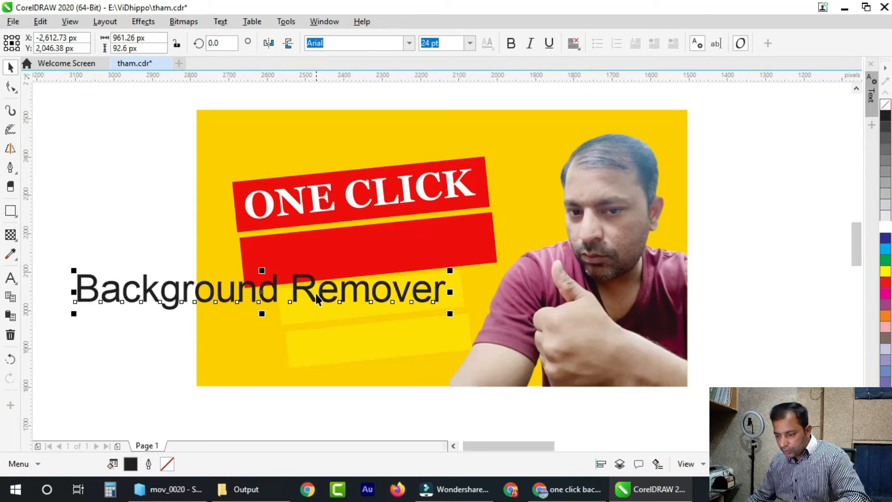
Step: Place the "Background Remover" text on the second red bar, rotated about 6.1° and scaled down to about 18 pt
{"action": "left_click_drag", "start_coordinate": [302, 292], "coordinate": [446, 259]}
{"action": "left_click", "coordinate": [447, 258]}
{"action": "left_click_drag", "start_coordinate": [595, 239], "coordinate": [588, 222]}
{"action": "left_click_drag", "start_coordinate": [476, 252], "coordinate": [488, 234]}
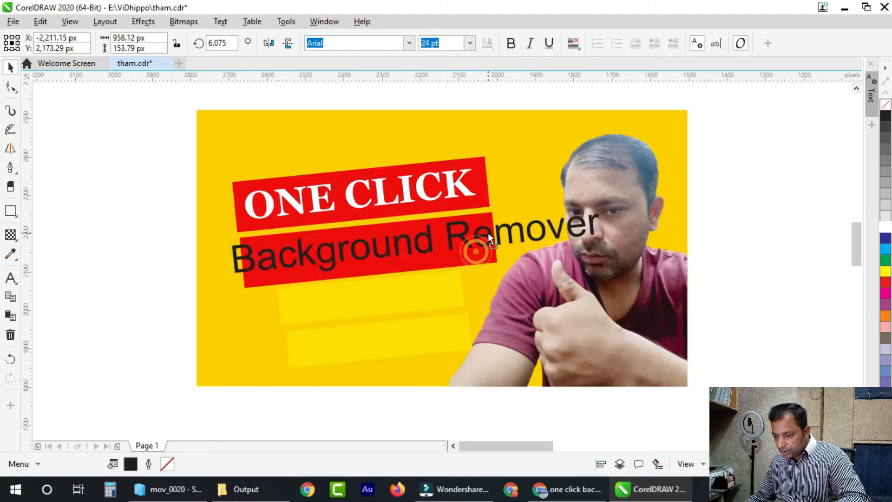
{"action": "left_click_drag", "start_coordinate": [603, 277], "coordinate": [510, 270]}
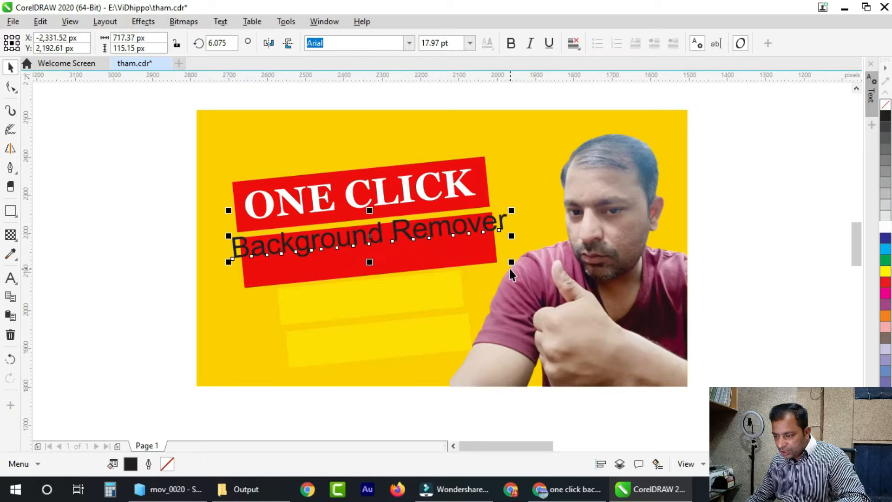
Step: Delete the second red bar behind the "Background Remover" text
{"action": "left_click", "coordinate": [458, 259]}
{"action": "left_click_drag", "start_coordinate": [370, 292], "coordinate": [382, 257]}
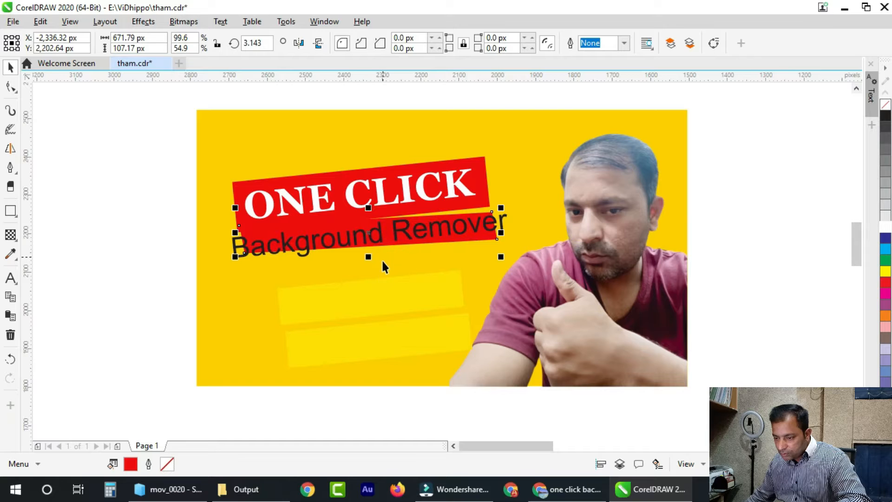
{"action": "key", "text": "ctrl+z"}
{"action": "key", "text": "Delete"}
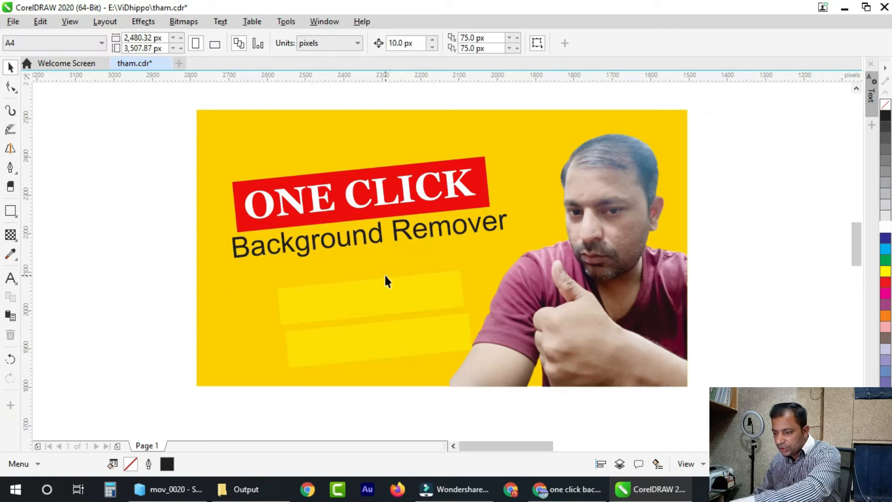
Step: Draw a new rectangle about 811 × 106 px over the "Background Remover" text, filled with the upper bar's red and without outline
{"action": "left_click", "coordinate": [17, 214]}
{"action": "left_click_drag", "start_coordinate": [206, 235], "coordinate": [518, 277]}
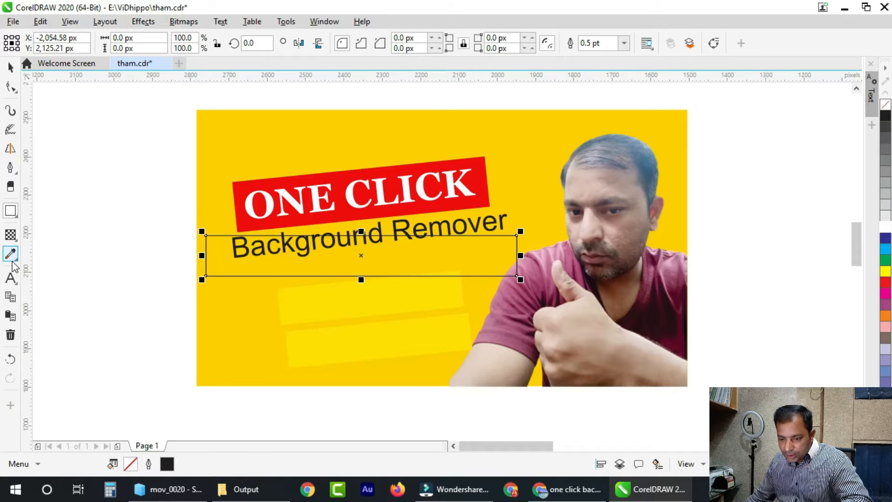
{"action": "left_click", "coordinate": [10, 254]}
{"action": "left_click", "coordinate": [244, 217]}
{"action": "left_click", "coordinate": [230, 264]}
{"action": "right_click", "coordinate": [886, 108]}
{"action": "left_click", "coordinate": [11, 67]}
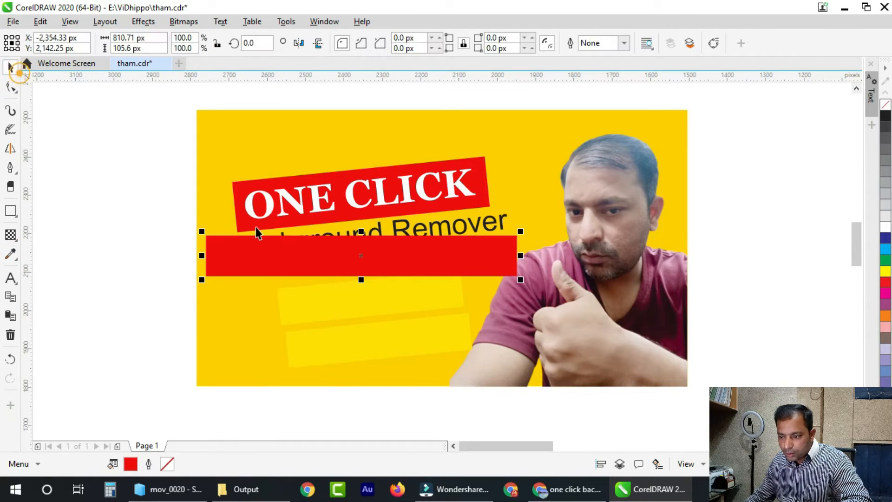
Step: Bring the "Background Remover" text in front of the new red bar and rotate the bar about 6.3° beneath the text
{"action": "left_click", "coordinate": [400, 225]}
{"action": "key", "text": "shift+Page_Up"}
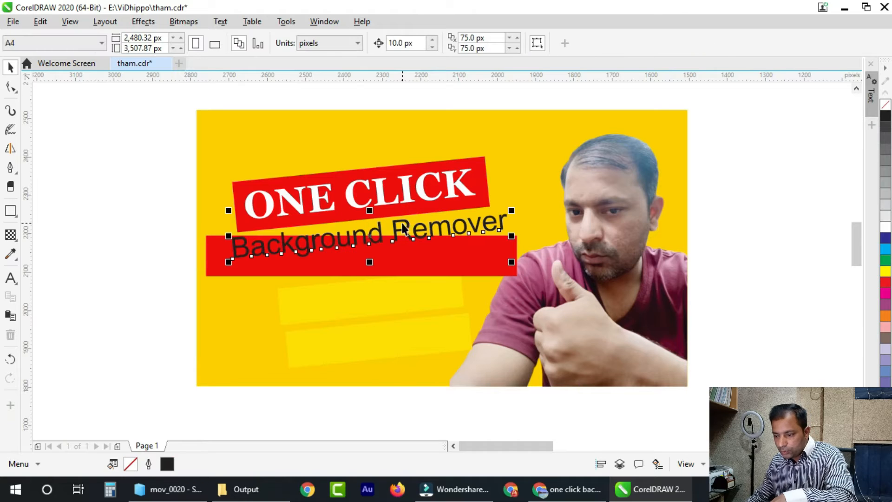
{"action": "left_click", "coordinate": [436, 255]}
{"action": "left_click", "coordinate": [495, 252]}
{"action": "left_click_drag", "start_coordinate": [521, 231], "coordinate": [519, 214]}
{"action": "left_click_drag", "start_coordinate": [463, 255], "coordinate": [466, 243]}
{"action": "left_click", "coordinate": [52, 277]}
Step: Centre the "Background Remover" text on the new red bar
{"action": "left_click", "coordinate": [276, 247]}
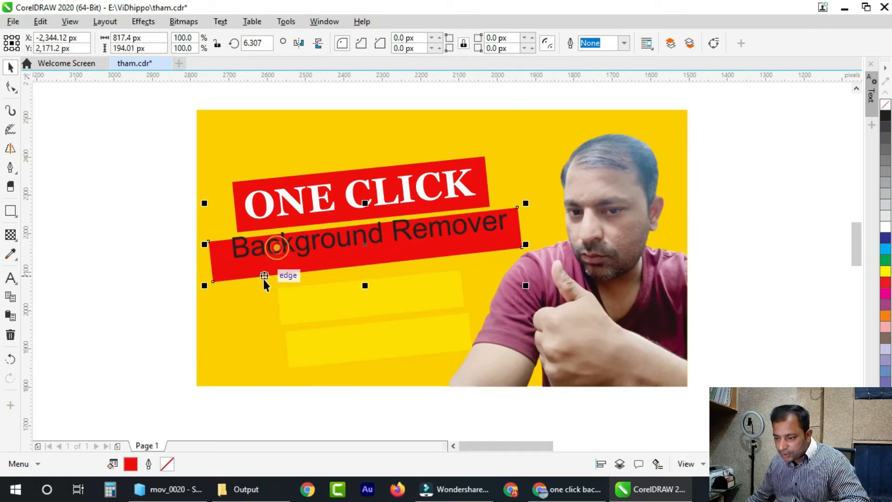
{"action": "left_click", "coordinate": [130, 293]}
{"action": "left_click", "coordinate": [257, 254]}
{"action": "left_click", "coordinate": [220, 267], "text": "shift"}
{"action": "key", "text": "c"}
{"action": "left_click", "coordinate": [115, 340]}
Step: Set the "Background Remover" text's font to Georgia Bold
{"action": "left_click", "coordinate": [396, 242]}
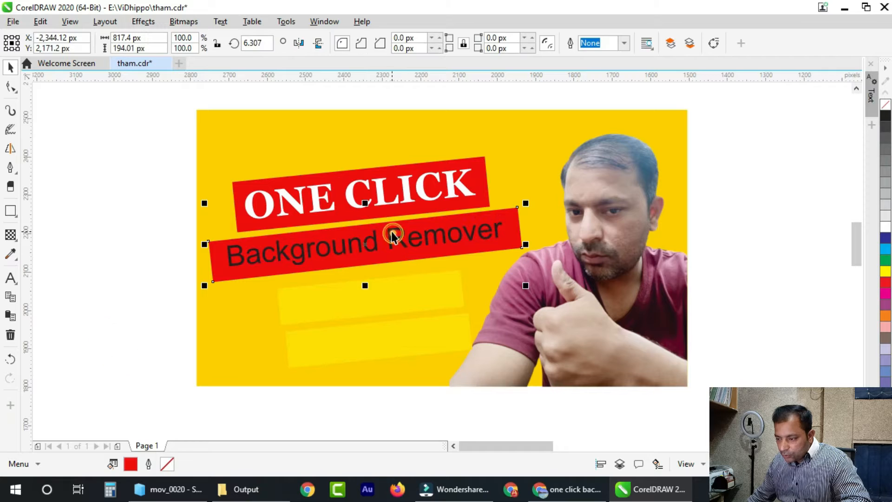
{"action": "left_click", "coordinate": [409, 44]}
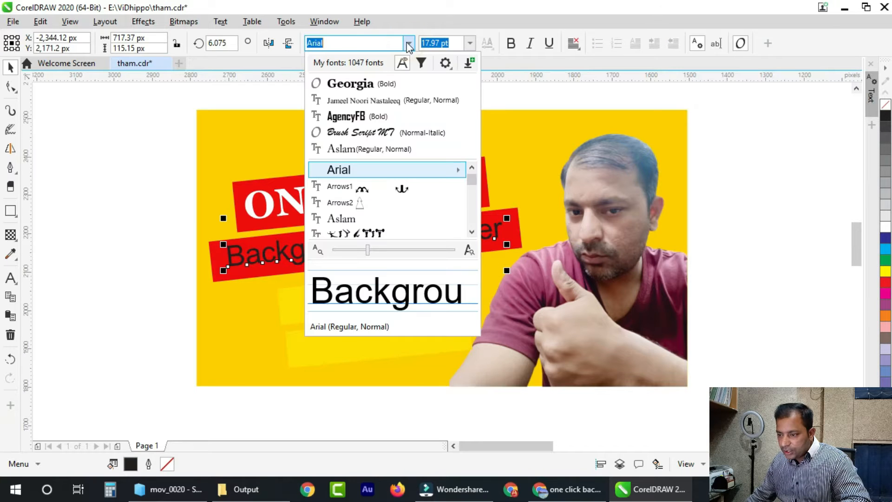
{"action": "left_click", "coordinate": [360, 89]}
{"action": "left_click", "coordinate": [127, 358]}
Step: Scale the "Background Remover" text to about 16.2 pt and rotate it to about 7° so it fits the red bar
{"action": "left_click", "coordinate": [537, 232]}
{"action": "left_click_drag", "start_coordinate": [549, 216], "coordinate": [537, 219]}
{"action": "left_click", "coordinate": [239, 258]}
{"action": "left_click_drag", "start_coordinate": [223, 271], "coordinate": [231, 273]}
{"action": "left_click", "coordinate": [124, 308]}
Step: Fill the "Background Remover" text with white
{"action": "left_click", "coordinate": [231, 269]}
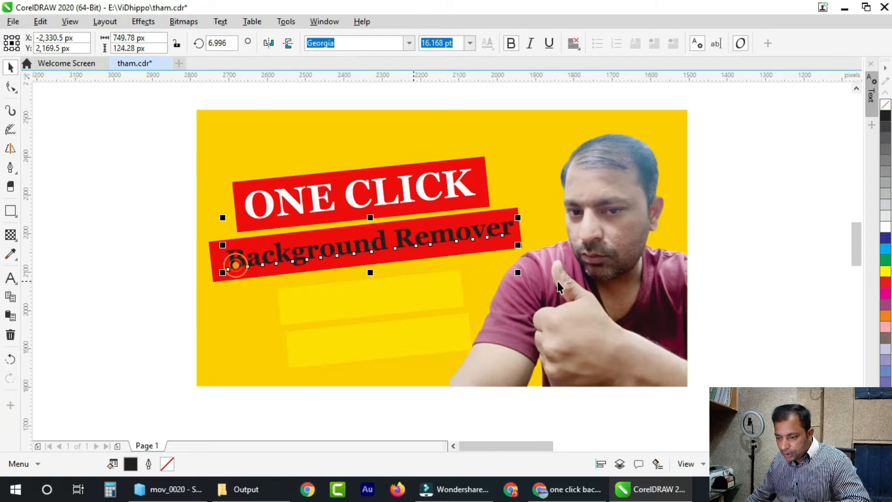
{"action": "left_click", "coordinate": [885, 272]}
{"action": "left_click", "coordinate": [884, 229]}
{"action": "left_click", "coordinate": [110, 378]}
Step: Align the white "Background Remover" text to the horizontal and vertical centre of its red bar
{"action": "left_click", "coordinate": [235, 264]}
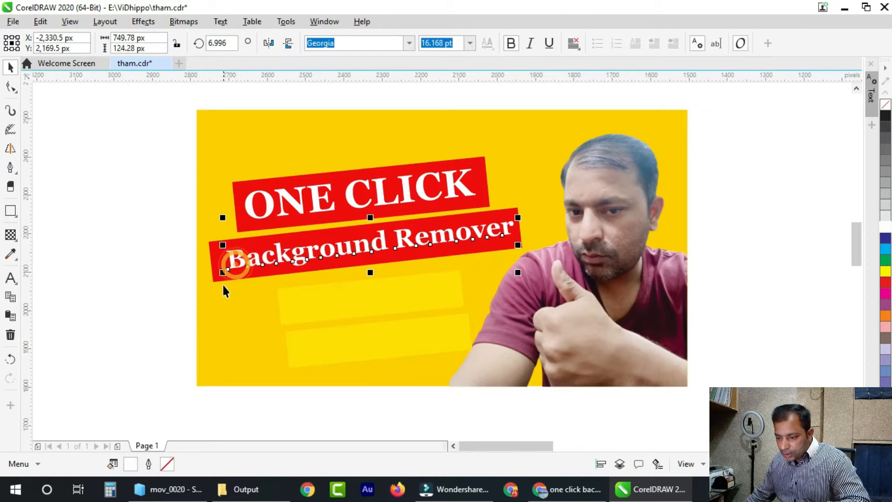
{"action": "left_click", "coordinate": [227, 278], "text": "shift"}
{"action": "key", "text": "c"}
{"action": "key", "text": "e"}
{"action": "left_click", "coordinate": [140, 342]}
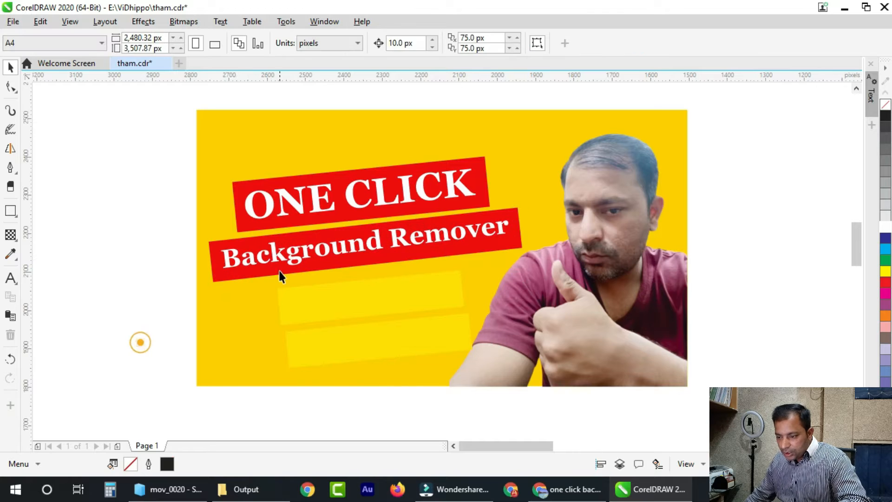
Step: Configure the yellow background's outline settings with rounded corners and line caps, overprint, behind fill and scale with object
{"action": "left_click", "coordinate": [280, 276]}
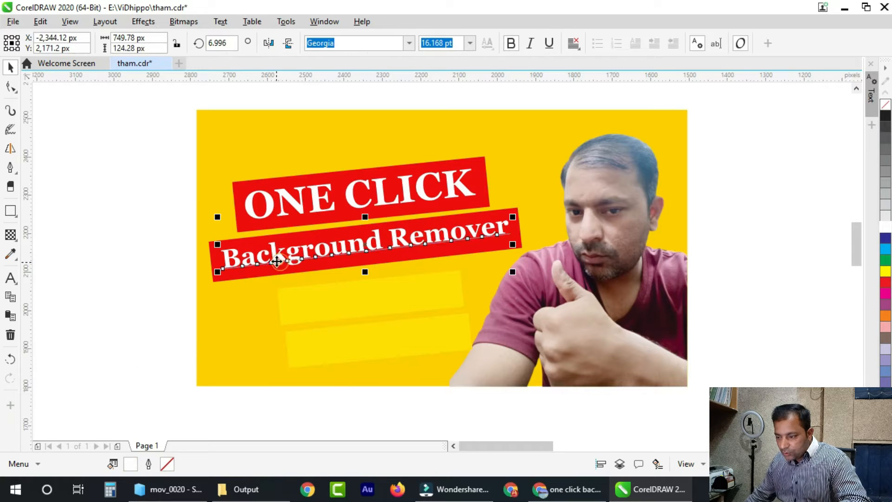
{"action": "left_click", "coordinate": [425, 365]}
{"action": "key", "text": "F12"}
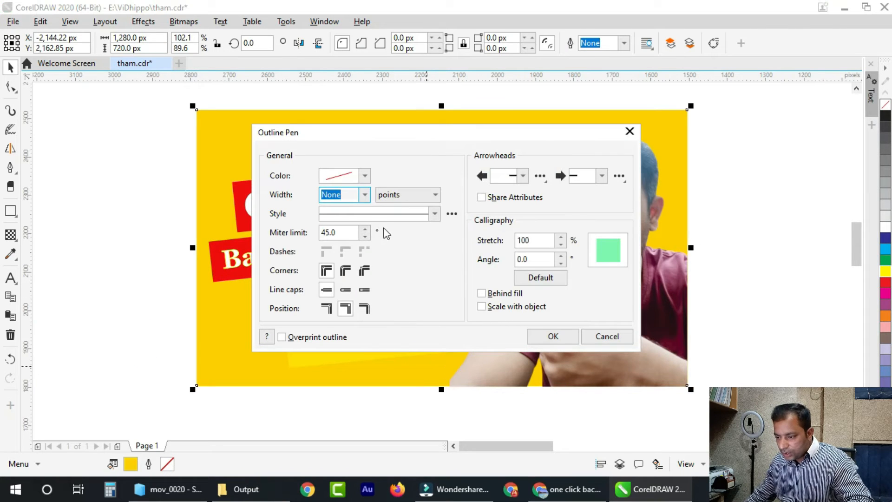
{"action": "left_click", "coordinate": [345, 271]}
{"action": "left_click", "coordinate": [345, 289]}
{"action": "left_click", "coordinate": [311, 341]}
{"action": "left_click", "coordinate": [494, 294]}
{"action": "left_click", "coordinate": [498, 307]}
{"action": "left_click", "coordinate": [553, 336]}
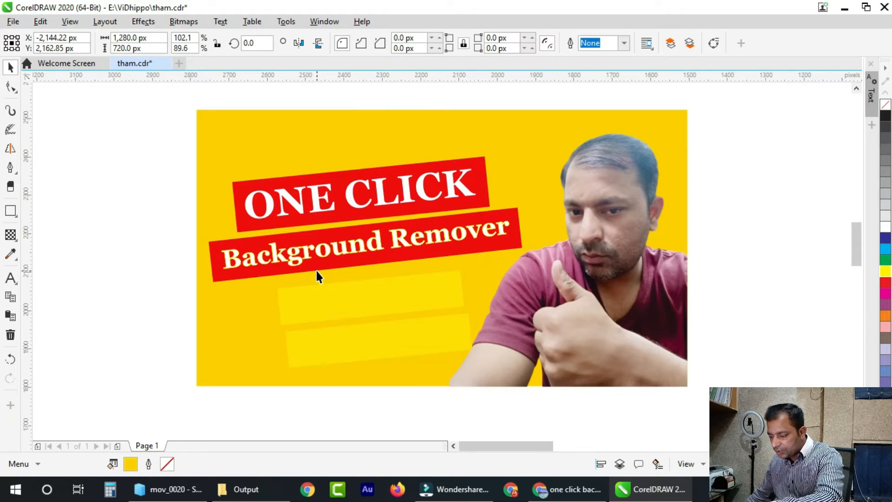
{"action": "key", "text": "F12"}
{"action": "left_click", "coordinate": [366, 194]}
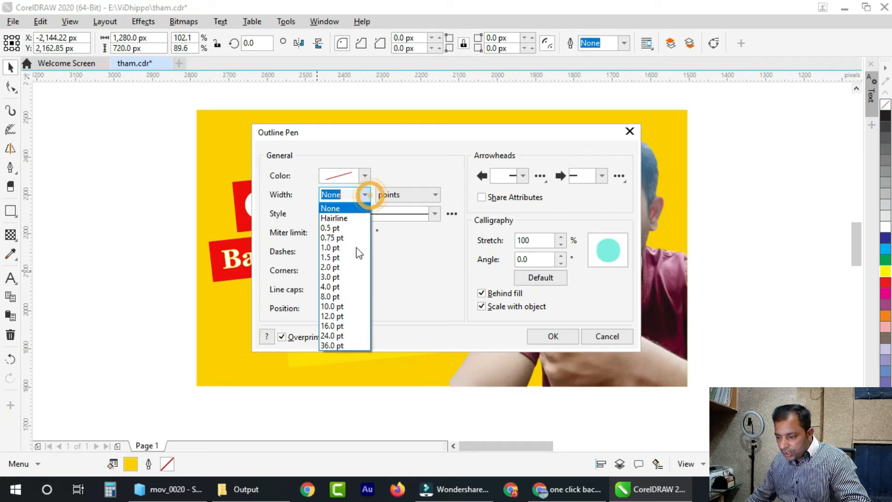
{"action": "left_click", "coordinate": [331, 287]}
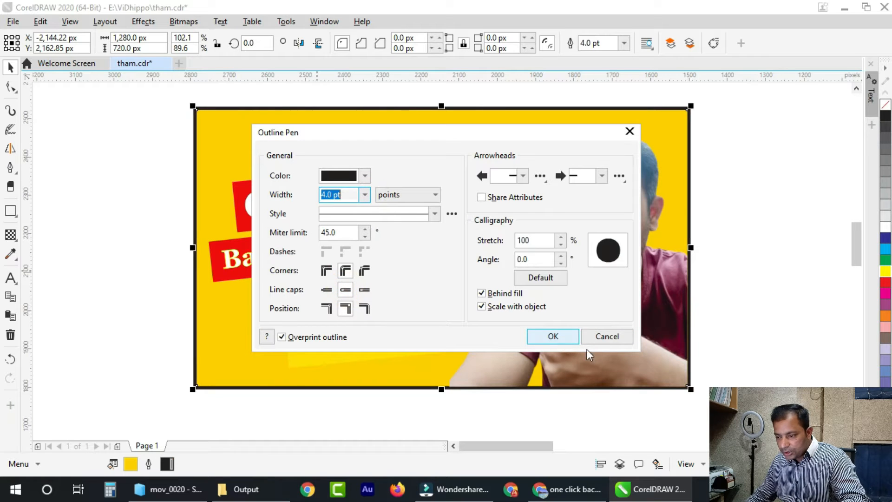
{"action": "left_click", "coordinate": [604, 336]}
{"action": "left_click", "coordinate": [739, 333]}
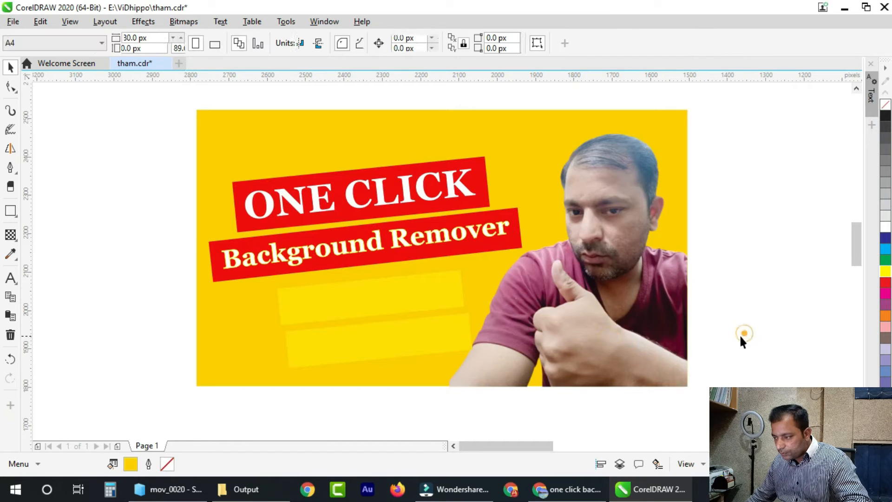
Step: Set the outline width of the "Background Remover" text to 2.0 pt
{"action": "left_click", "coordinate": [322, 258]}
{"action": "key", "text": "F12"}
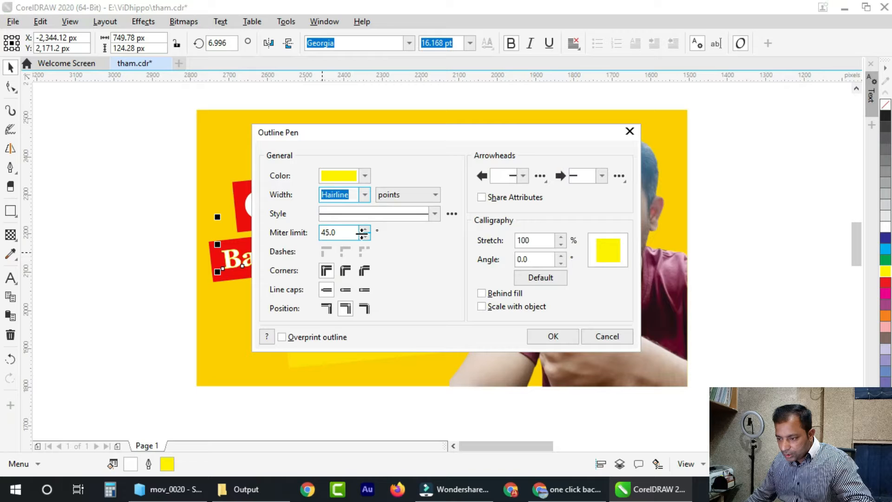
{"action": "left_click", "coordinate": [364, 195]}
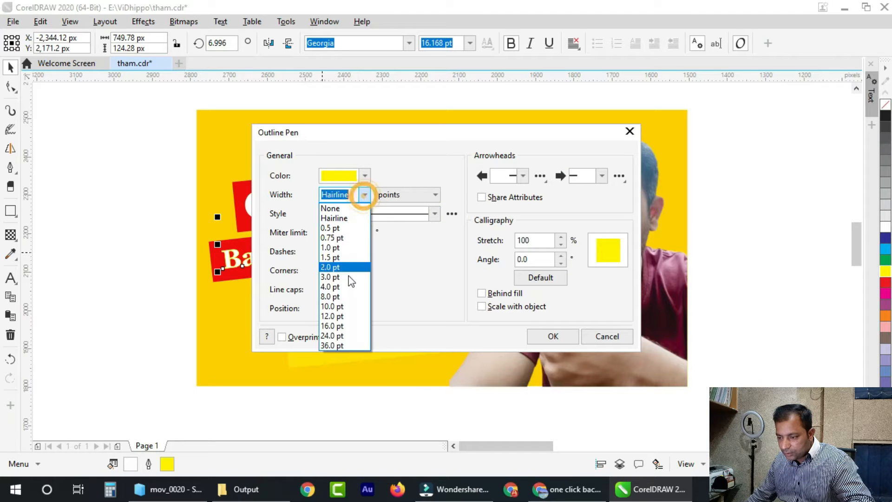
{"action": "left_click", "coordinate": [331, 286]}
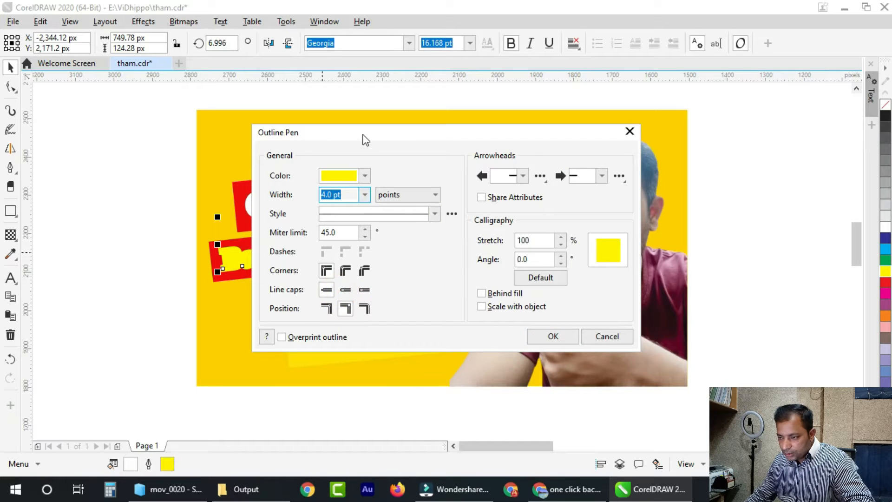
{"action": "left_click_drag", "start_coordinate": [365, 139], "coordinate": [487, 152]}
{"action": "left_click", "coordinate": [486, 207]}
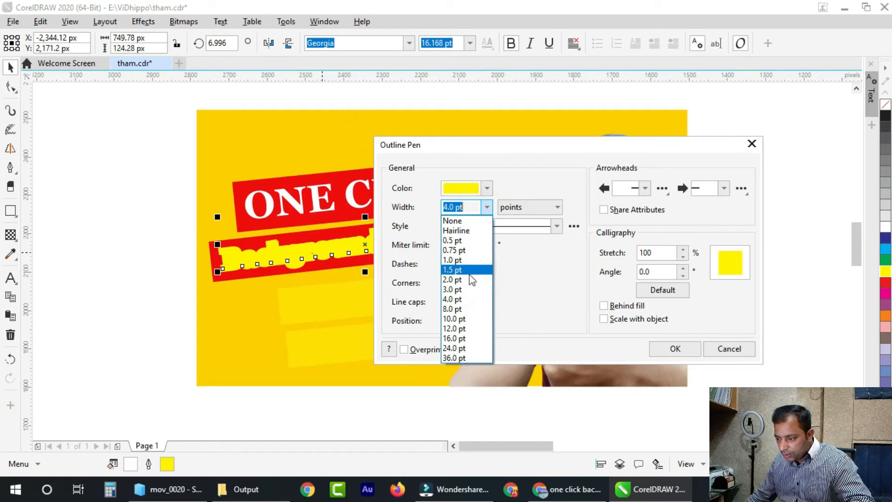
{"action": "left_click", "coordinate": [465, 282]}
Step: Round the text outline's corners and line caps, centre it, place it behind the fill, scale it with the object and colour it black
{"action": "left_click", "coordinate": [467, 283]}
{"action": "left_click", "coordinate": [467, 302]}
{"action": "left_click", "coordinate": [469, 320]}
{"action": "left_click", "coordinate": [603, 305]}
{"action": "left_click", "coordinate": [603, 318]}
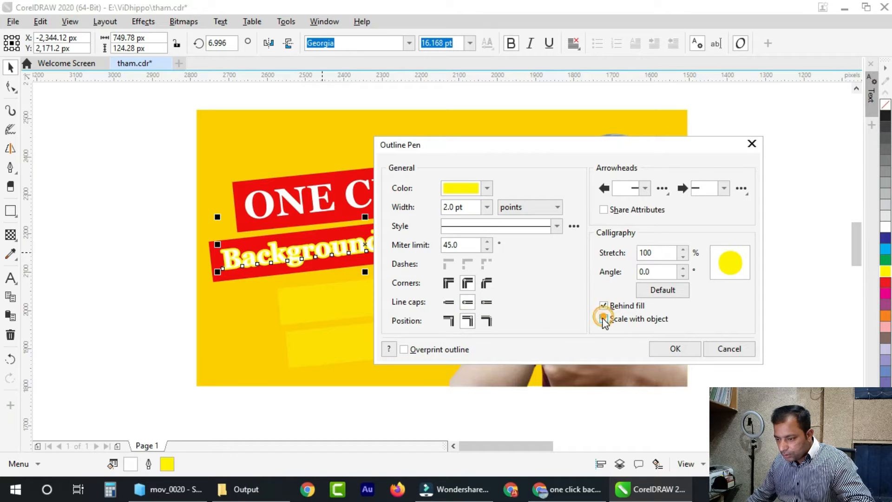
{"action": "left_click", "coordinate": [655, 348]}
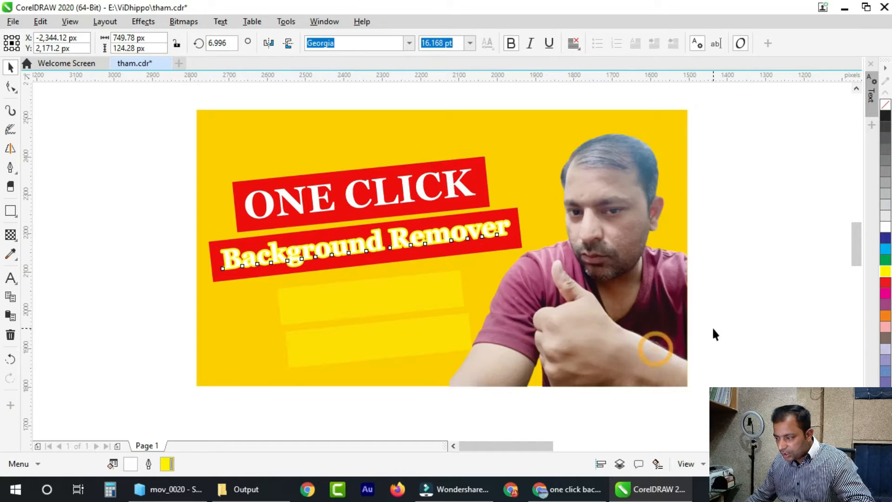
{"action": "right_click", "coordinate": [885, 120]}
{"action": "left_click", "coordinate": [795, 221]}
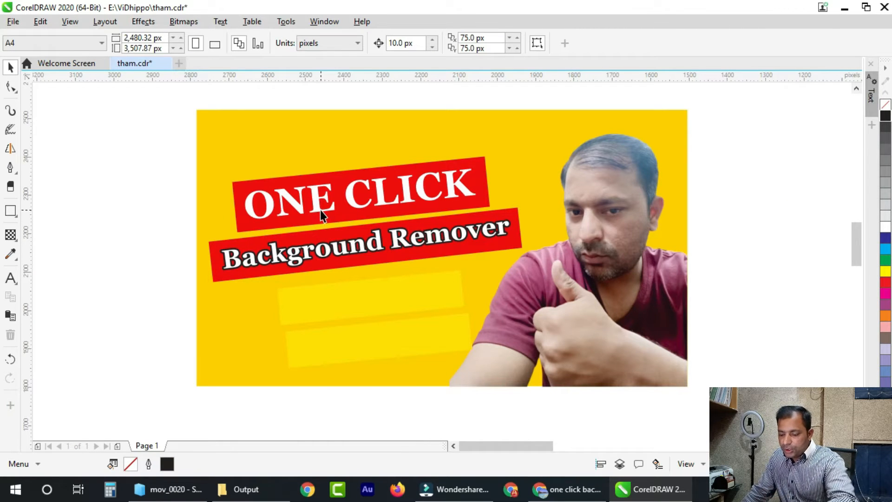
Step: Nudge the two pale yellow bars slightly upward and delete the lower one
{"action": "key", "text": "F4"}
{"action": "key", "text": "z"}
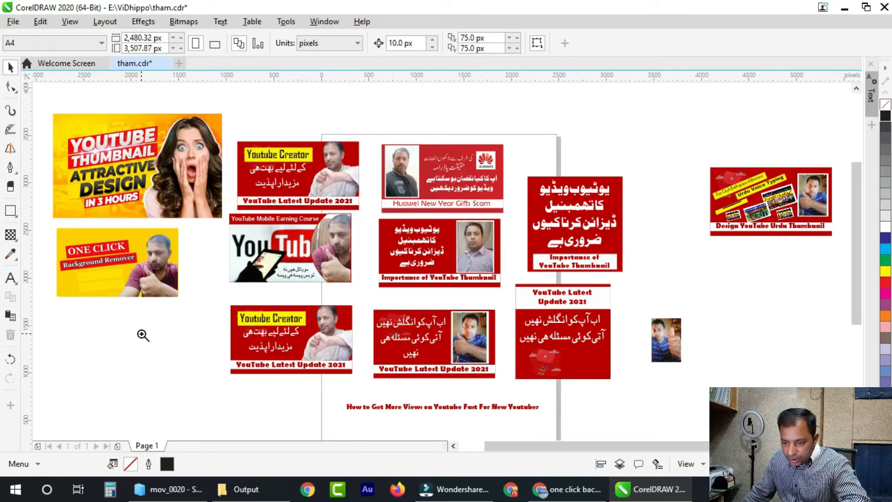
{"action": "left_click_drag", "start_coordinate": [46, 218], "coordinate": [198, 317]}
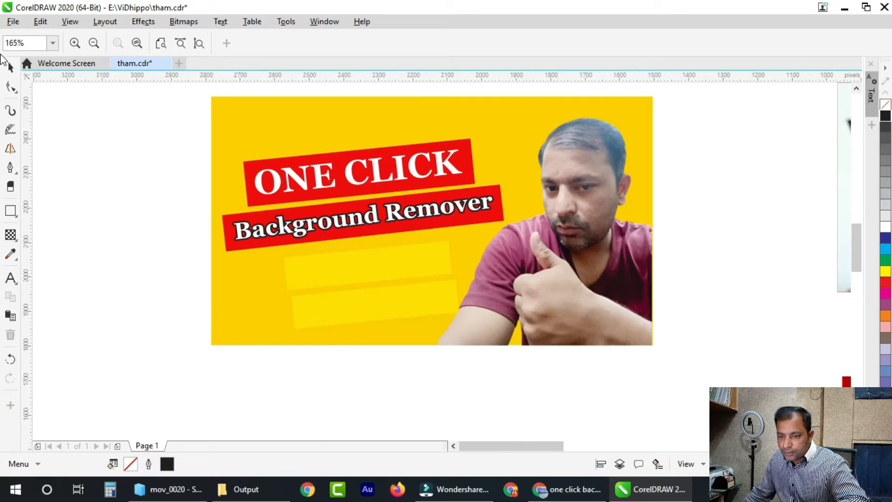
{"action": "left_click", "coordinate": [347, 268]}
{"action": "left_click", "coordinate": [359, 284]}
{"action": "key", "text": "Up"}
{"action": "left_click", "coordinate": [360, 308]}
{"action": "key", "text": "Up"}
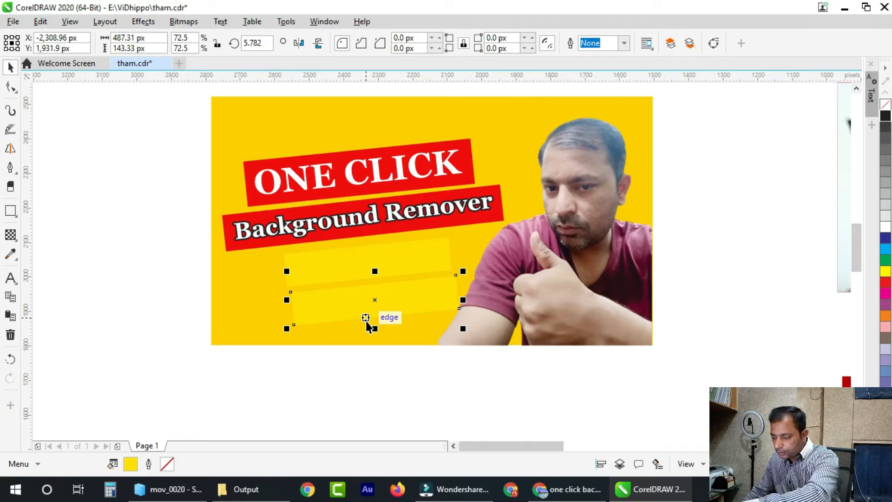
{"action": "key", "text": "Delete"}
Step: Add the artistic text "Online Free Tool" at the lower edge of the thumbnail
{"action": "left_click", "coordinate": [326, 264]}
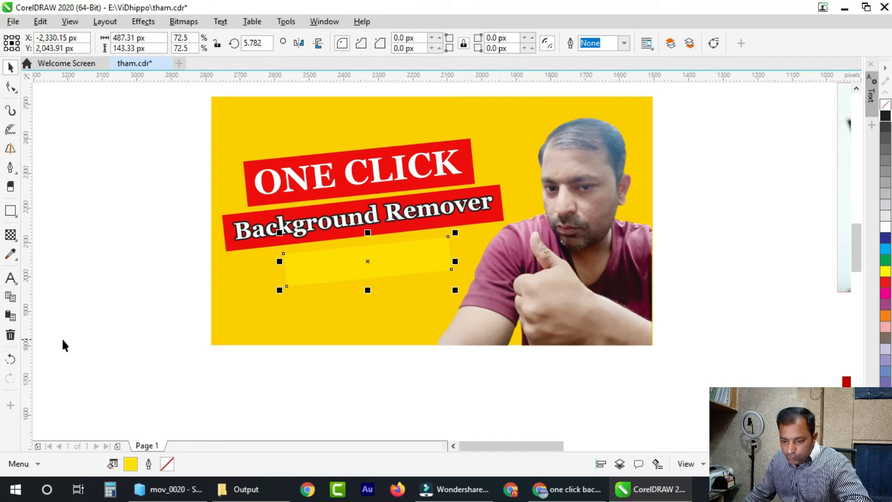
{"action": "left_click", "coordinate": [11, 277]}
{"action": "left_click", "coordinate": [146, 369]}
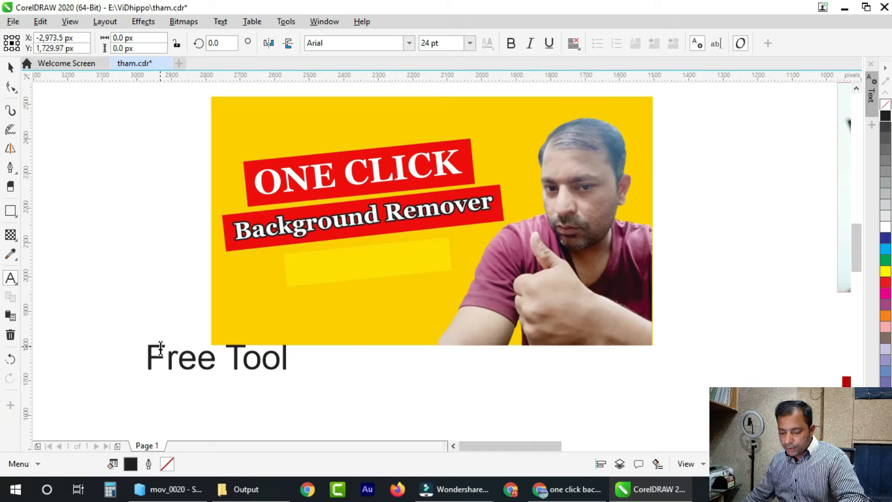
{"action": "left_click", "coordinate": [11, 67]}
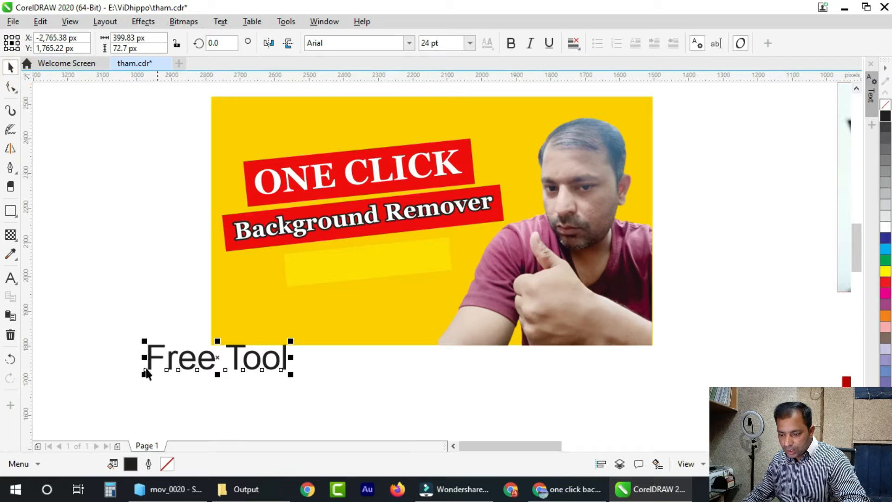
{"action": "double_click", "coordinate": [150, 356]}
{"action": "type", "text": "Online"}
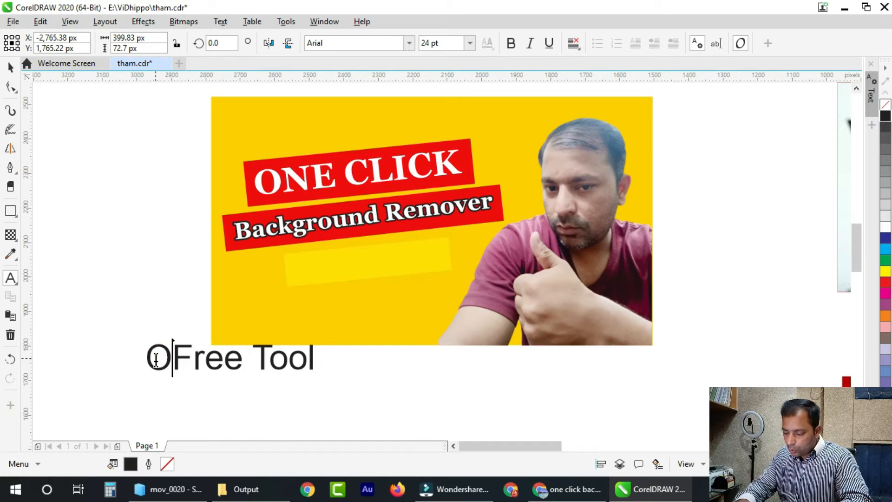
{"action": "left_click", "coordinate": [11, 67]}
Step: Widen the remaining pale yellow bar to about 574 px, rotate it to about 7.6° and shift it slightly right
{"action": "left_click", "coordinate": [343, 261]}
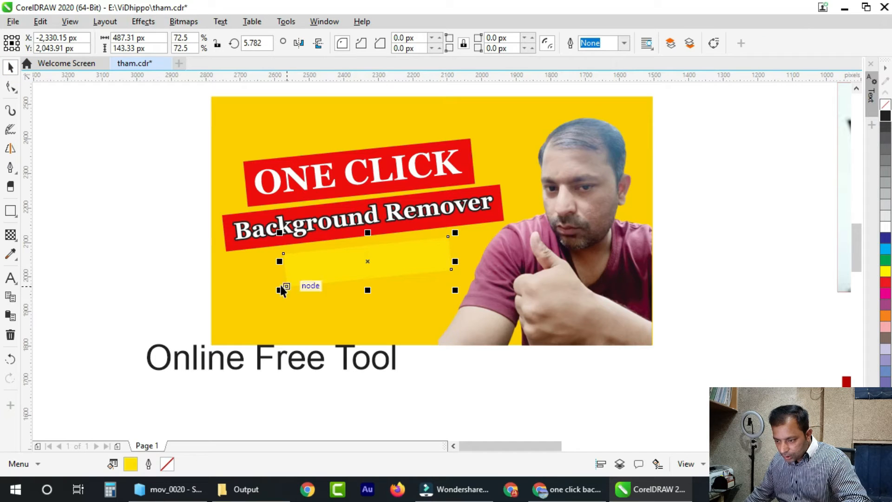
{"action": "left_click_drag", "start_coordinate": [268, 265], "coordinate": [250, 262]}
{"action": "left_click", "coordinate": [407, 263]}
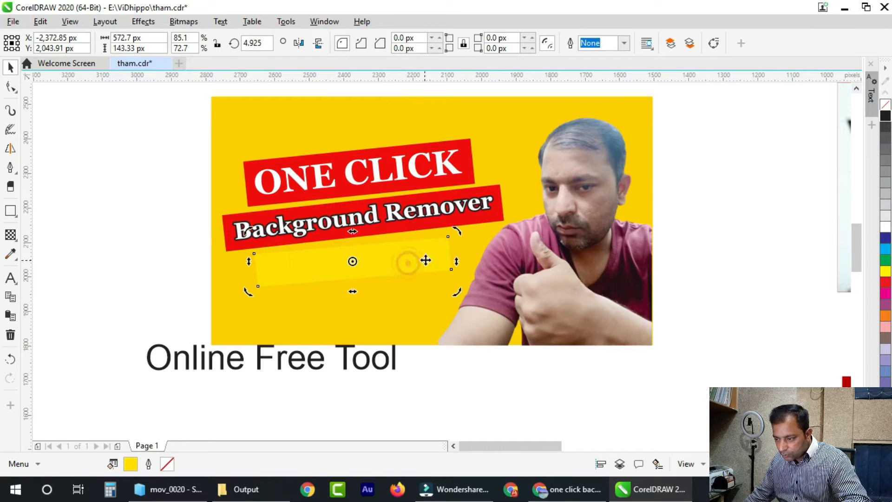
{"action": "left_click_drag", "start_coordinate": [460, 230], "coordinate": [464, 231]}
{"action": "left_click_drag", "start_coordinate": [422, 255], "coordinate": [435, 254]}
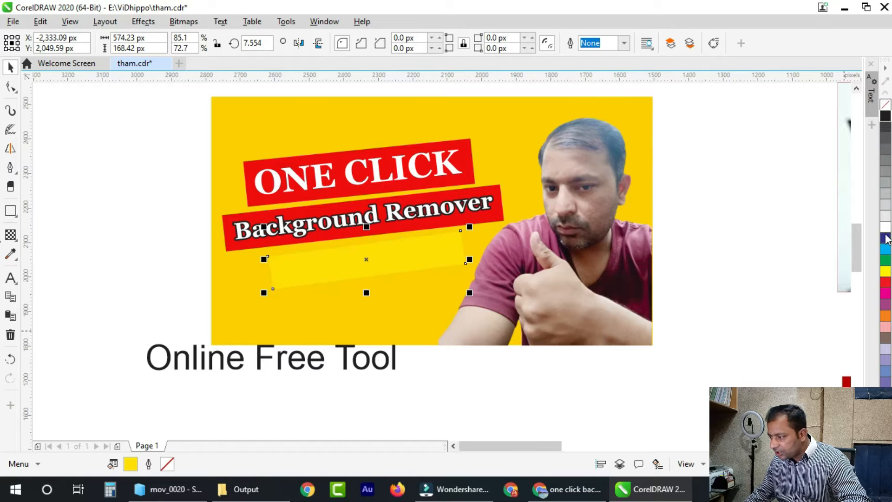
Step: Fill the bar under "Background Remover" with white and fine-tune its rotation to about 7.5°
{"action": "left_click", "coordinate": [884, 229]}
{"action": "left_click", "coordinate": [378, 275]}
{"action": "mouse_move", "coordinate": [264, 226]}
{"action": "left_mouse_down"}
{"action": "mouse_move", "coordinate": [261, 219]}
{"action": "mouse_move", "coordinate": [274, 232]}
{"action": "left_mouse_up"}
{"action": "left_click", "coordinate": [153, 313]}
{"action": "left_click", "coordinate": [422, 246]}
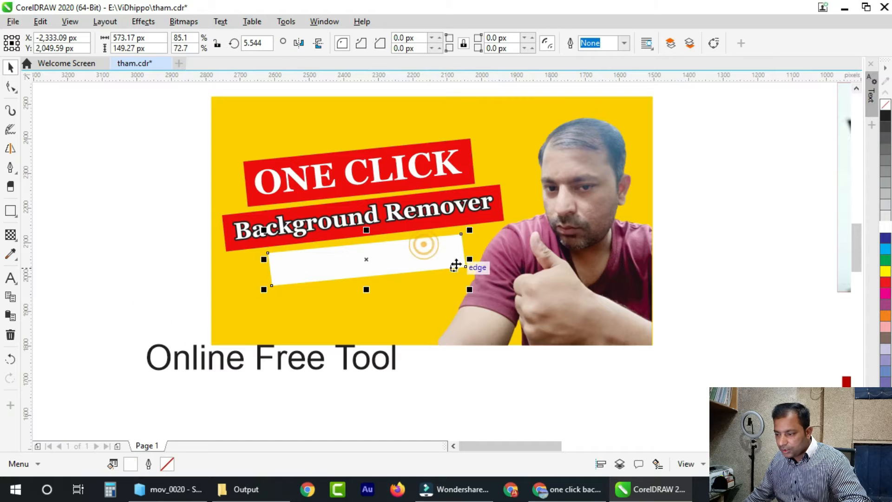
{"action": "left_click_drag", "start_coordinate": [473, 229], "coordinate": [469, 224]}
{"action": "left_click", "coordinate": [170, 303]}
{"action": "left_click", "coordinate": [335, 263]}
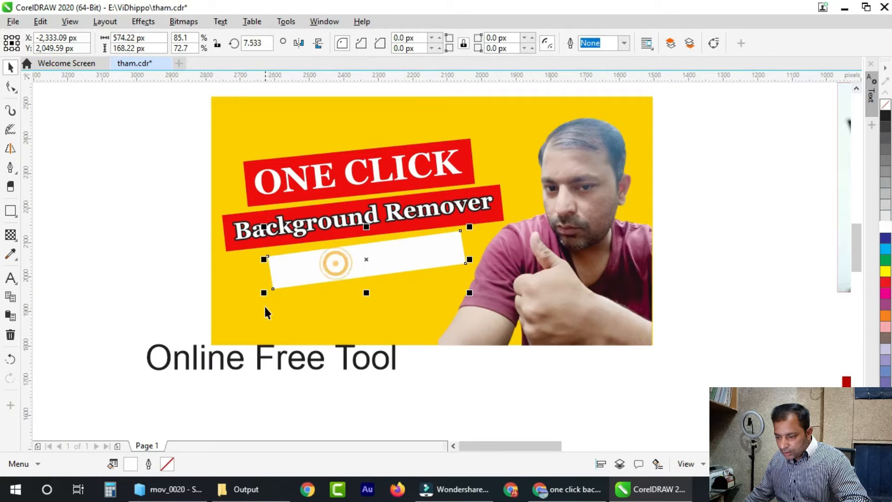
Step: Enlarge the white bar to about 639 px wide and rotate it to about 6.2°, parallel to the red bar above
{"action": "left_click_drag", "start_coordinate": [265, 292], "coordinate": [242, 299]}
{"action": "left_click", "coordinate": [418, 250]}
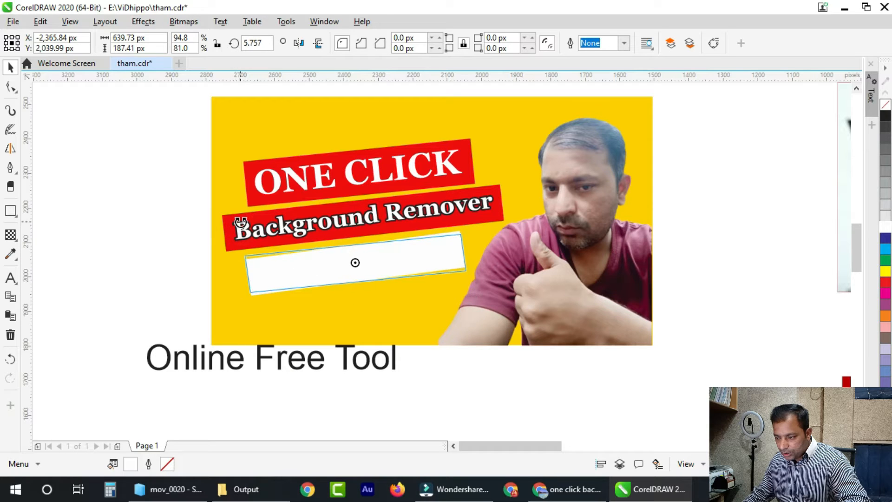
{"action": "left_click_drag", "start_coordinate": [447, 288], "coordinate": [440, 252]}
{"action": "left_click", "coordinate": [435, 253]}
{"action": "left_click_drag", "start_coordinate": [481, 226], "coordinate": [480, 220]}
{"action": "left_click", "coordinate": [191, 323]}
Step: Set the "Online Free Tool" text's font to Georgia Bold
{"action": "left_click", "coordinate": [267, 358]}
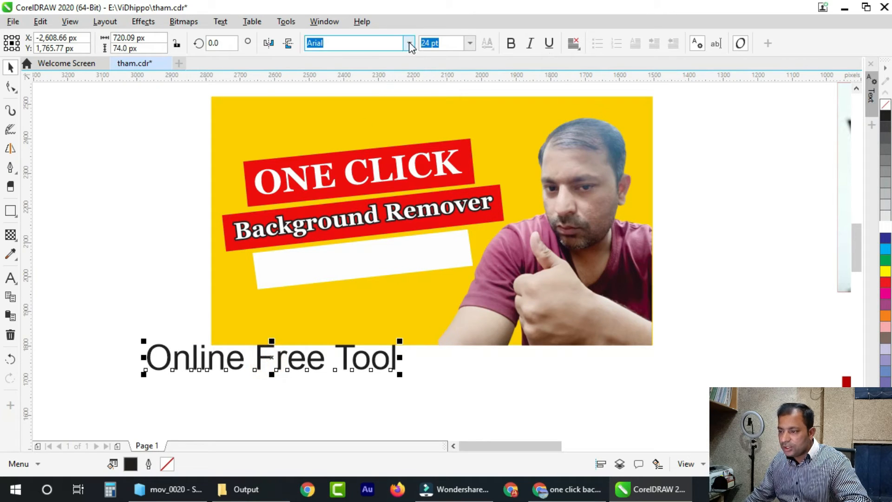
{"action": "left_click", "coordinate": [410, 44]}
{"action": "left_click", "coordinate": [363, 84]}
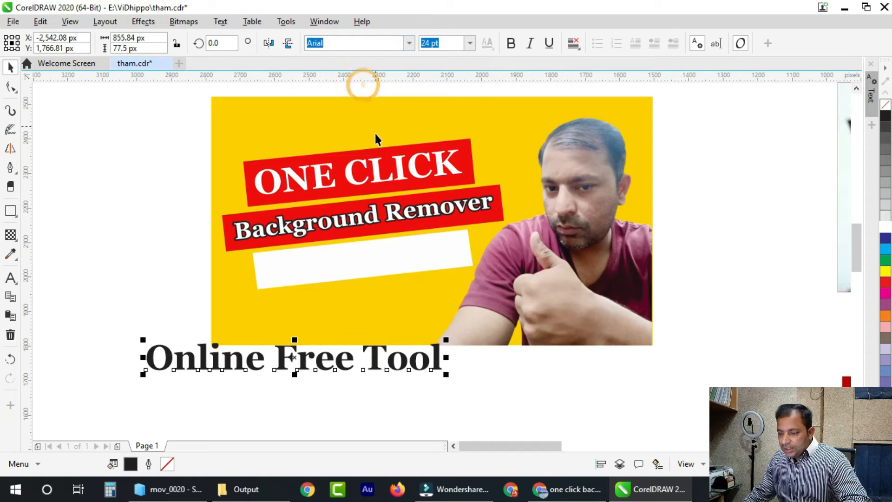
Step: Place the "Online Free Tool" text on the white bar, rotated to about 6° and scaled to about 16.5 pt
{"action": "left_click_drag", "start_coordinate": [445, 374], "coordinate": [311, 380]}
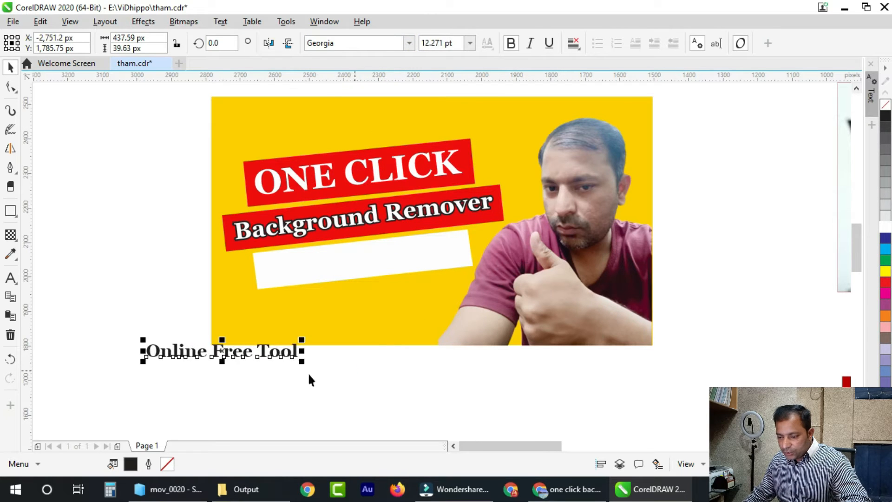
{"action": "left_click_drag", "start_coordinate": [289, 351], "coordinate": [447, 237]}
{"action": "left_click", "coordinate": [420, 262]}
{"action": "left_click", "coordinate": [177, 260]}
{"action": "left_click", "coordinate": [305, 267]}
{"action": "left_click_drag", "start_coordinate": [282, 278], "coordinate": [257, 312]}
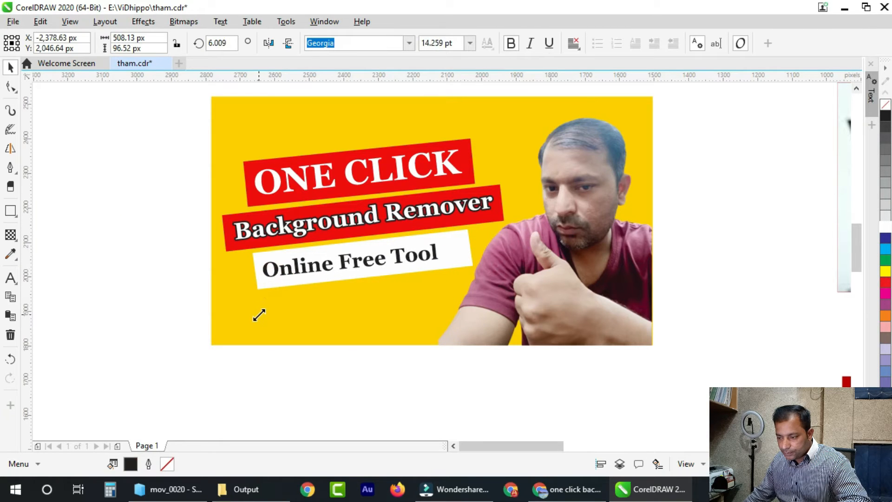
{"action": "left_click_drag", "start_coordinate": [442, 281], "coordinate": [468, 292]}
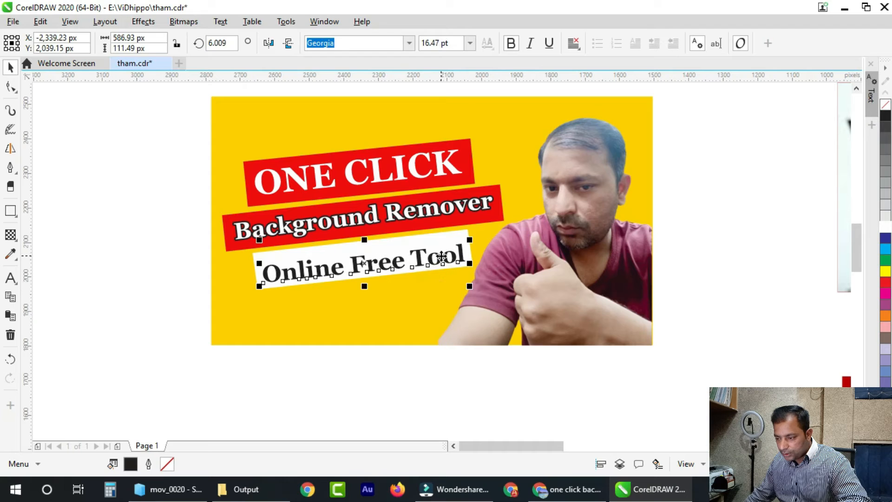
{"action": "left_click_drag", "start_coordinate": [440, 255], "coordinate": [441, 255]}
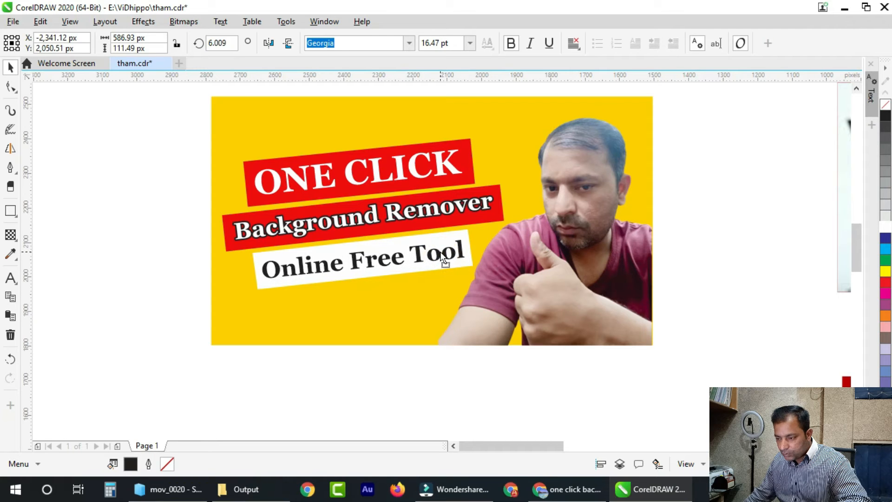
{"action": "left_click", "coordinate": [130, 320]}
Step: Fill the bar behind the "Online Free Tool" text with dark blue
{"action": "left_click", "coordinate": [276, 286]}
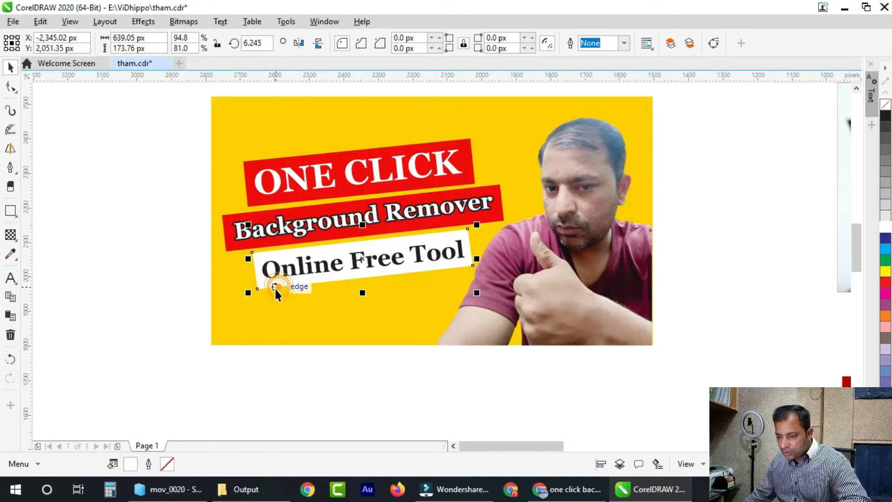
{"action": "left_click", "coordinate": [884, 239]}
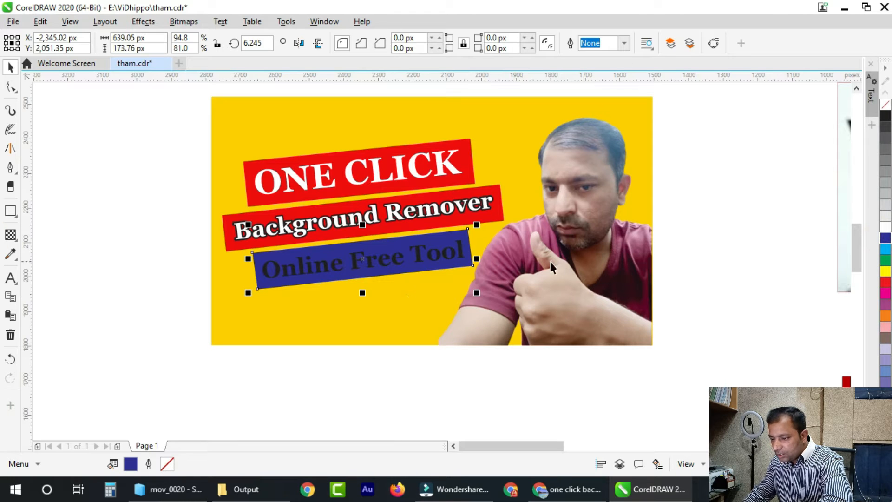
{"action": "left_click", "coordinate": [347, 391]}
{"action": "left_click", "coordinate": [375, 274]}
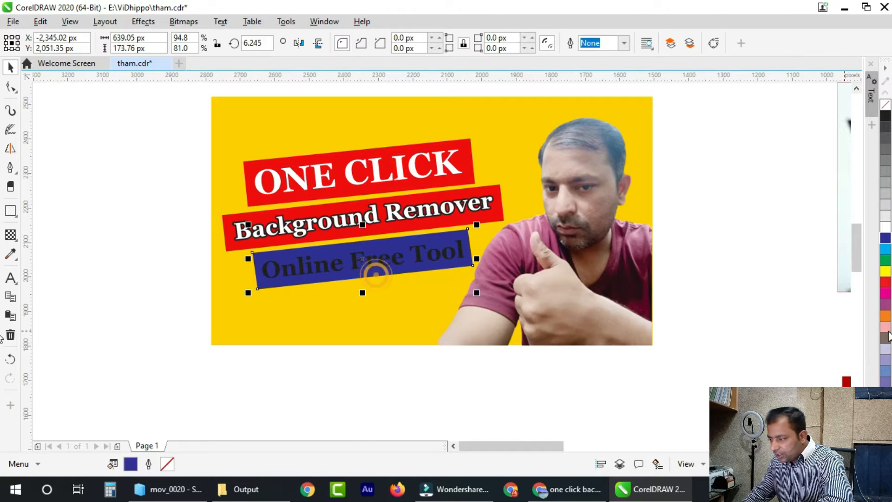
Step: Change the fill of the bar behind the "Online Free Tool" text to light blue
{"action": "left_click", "coordinate": [885, 367]}
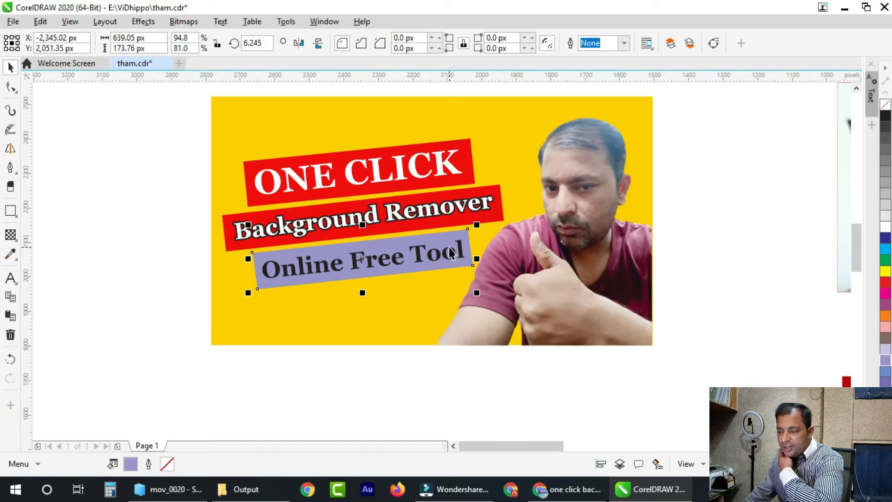
{"action": "left_click", "coordinate": [885, 372]}
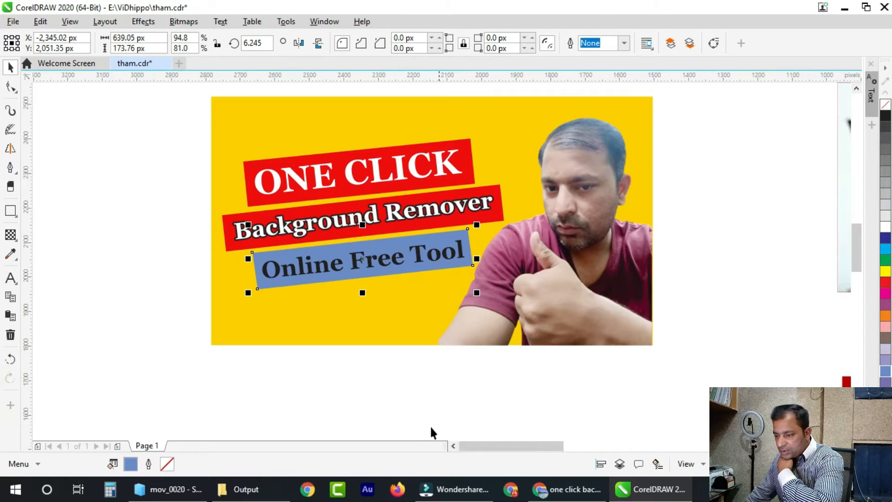
{"action": "left_click", "coordinate": [422, 419]}
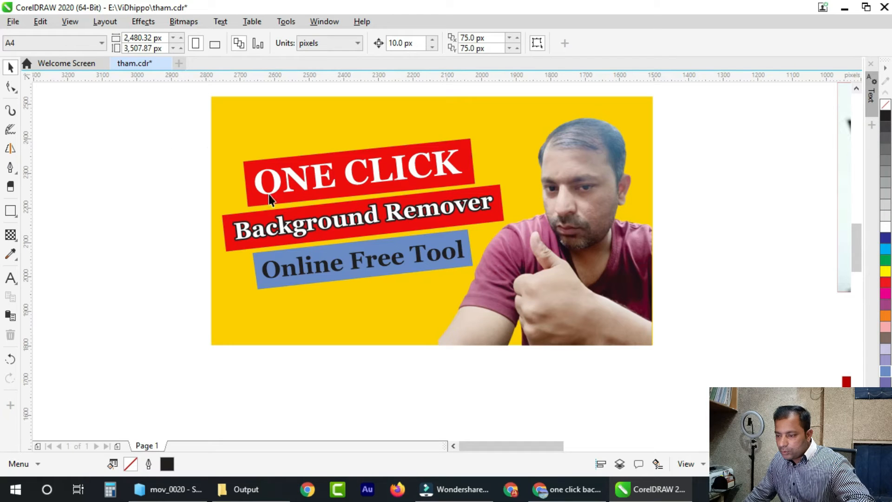
Step: Give the red bar behind the "ONE CLICK" text a white outline 2.0 pt wide
{"action": "left_click", "coordinate": [254, 207]}
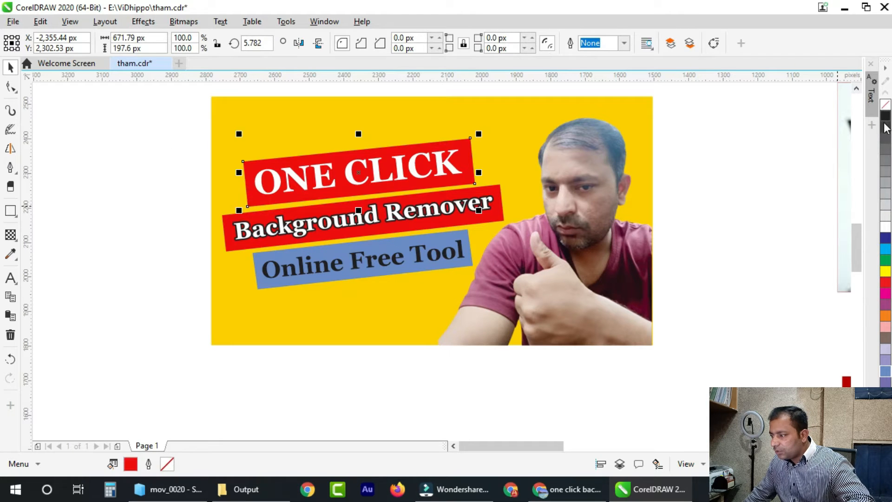
{"action": "right_click", "coordinate": [887, 228]}
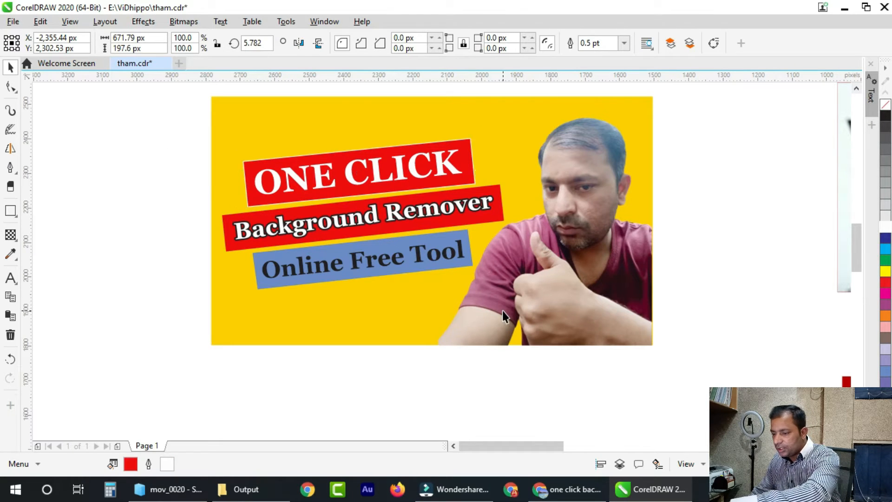
{"action": "key", "text": "Delete"}
{"action": "key", "text": "ctrl+z"}
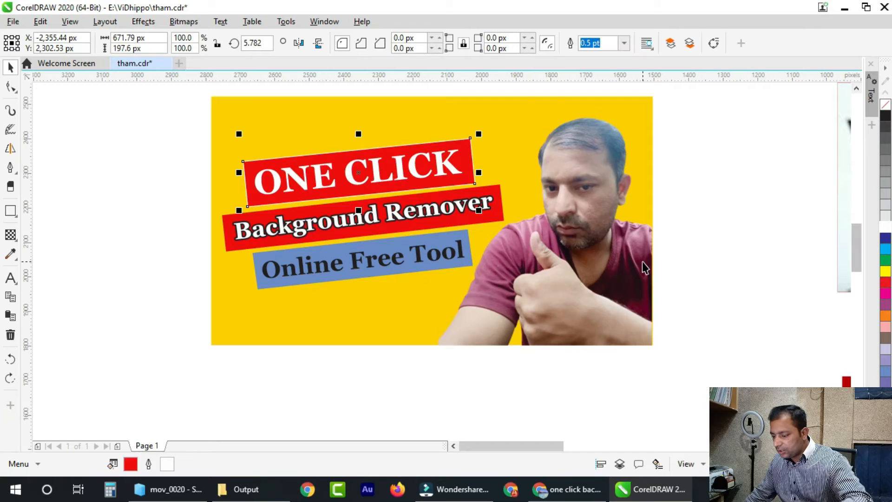
{"action": "key", "text": "F12"}
{"action": "left_click", "coordinate": [366, 195]}
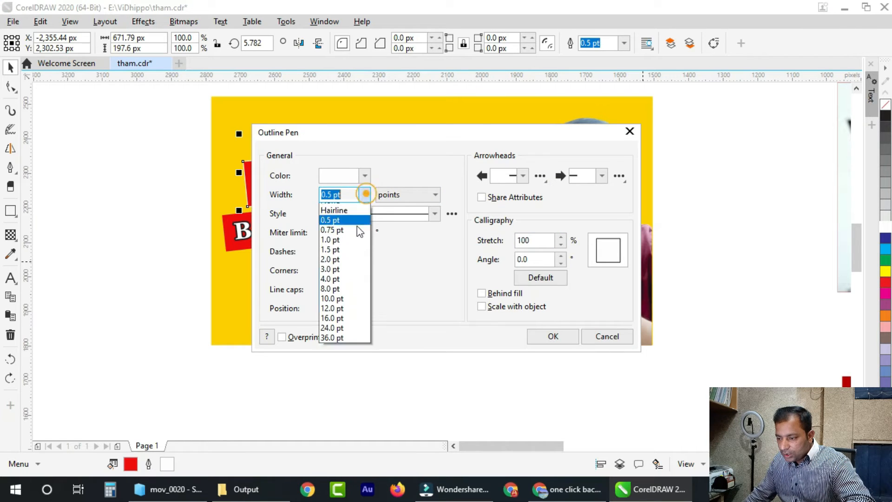
{"action": "left_click", "coordinate": [332, 259]}
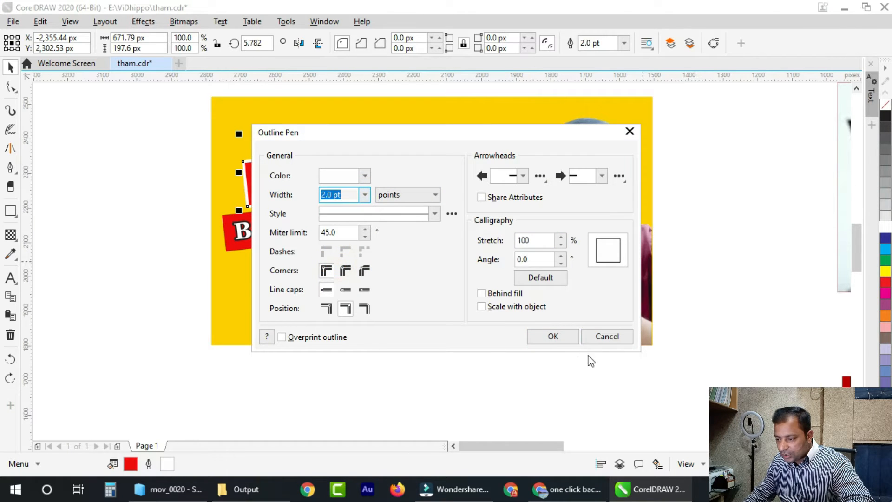
{"action": "left_click_drag", "start_coordinate": [511, 145], "coordinate": [726, 174]}
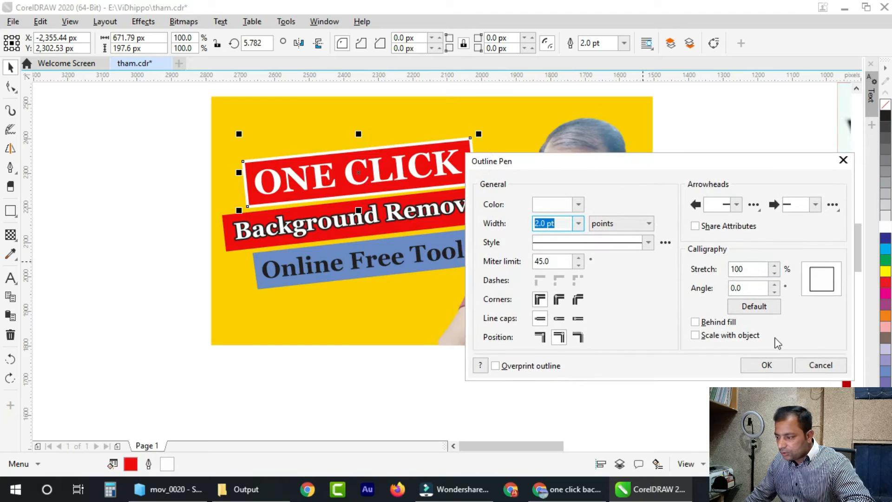
{"action": "left_click", "coordinate": [766, 365]}
Step: Add a 2.0 pt outline to the red bar behind the "Background Remover" text
{"action": "left_click", "coordinate": [372, 236]}
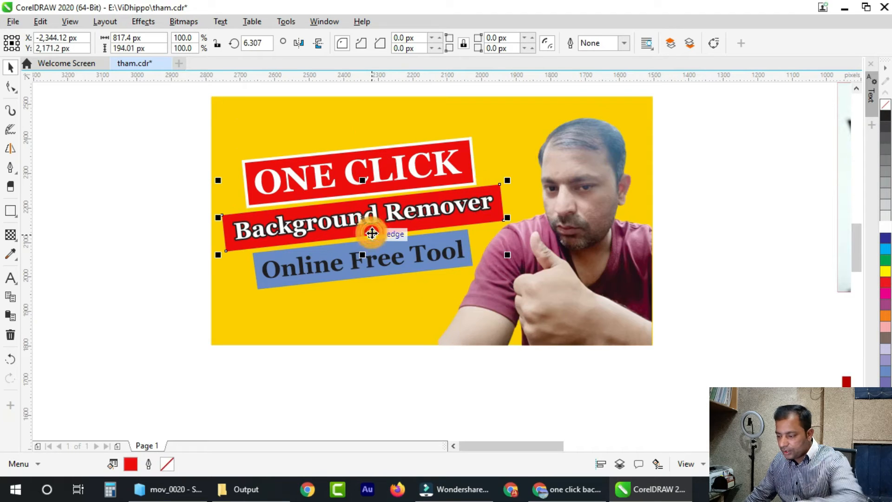
{"action": "key", "text": "F12"}
{"action": "left_click", "coordinate": [365, 194]}
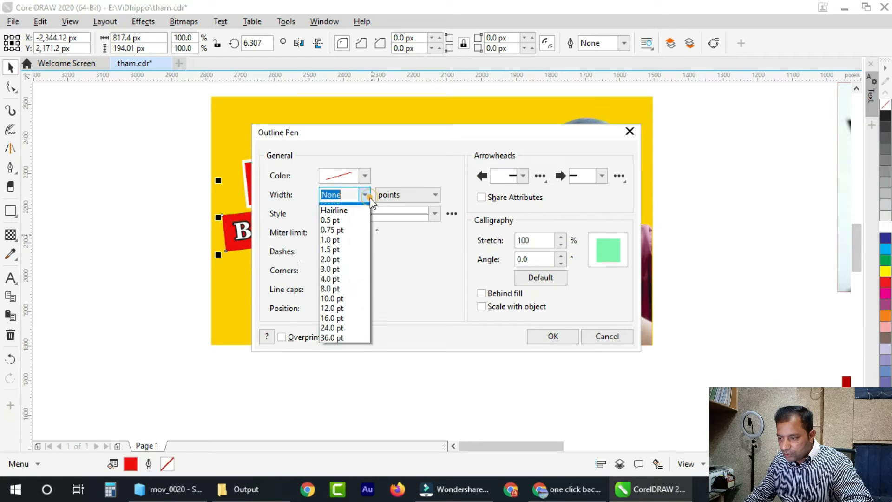
{"action": "left_click", "coordinate": [341, 291]}
{"action": "left_click_drag", "start_coordinate": [407, 140], "coordinate": [679, 204]}
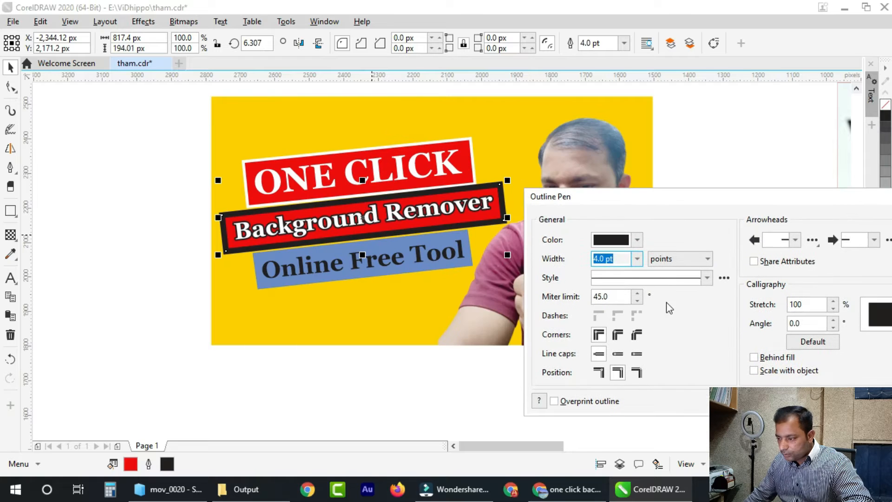
{"action": "left_click", "coordinate": [636, 258]}
{"action": "left_click", "coordinate": [603, 338]}
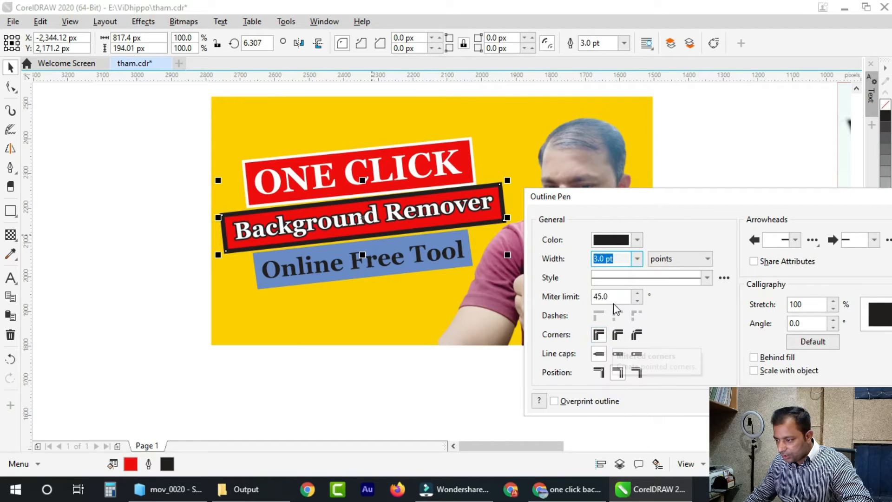
{"action": "left_click", "coordinate": [635, 260]}
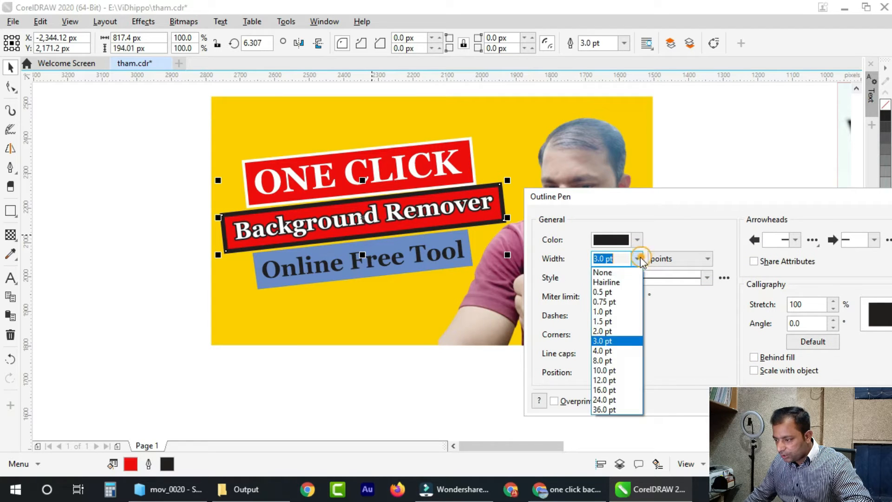
{"action": "left_click", "coordinate": [614, 335]}
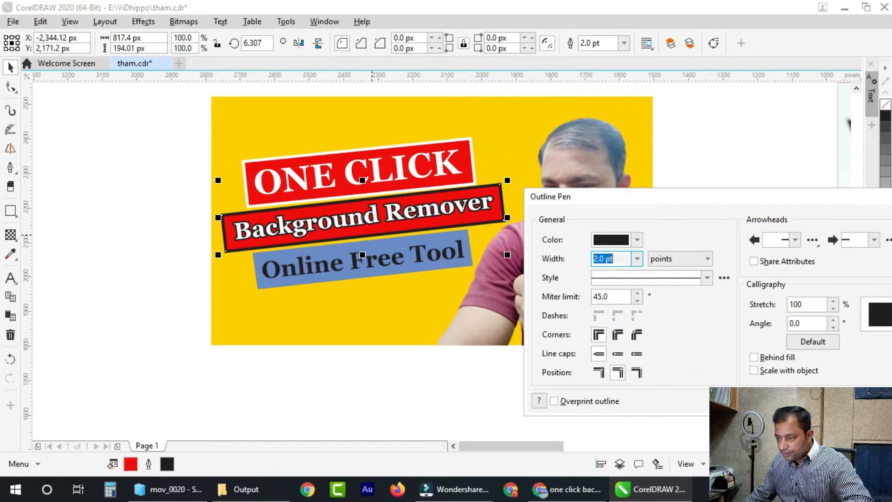
{"action": "left_click", "coordinate": [823, 401]}
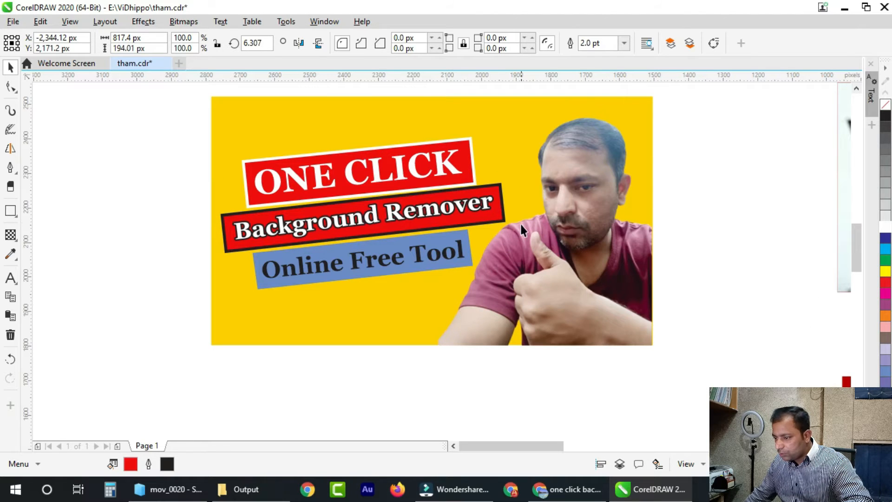
Step: Change the outline colour of the "Background Remover" bar to white
{"action": "left_click", "coordinate": [500, 220]}
{"action": "right_click", "coordinate": [882, 229]}
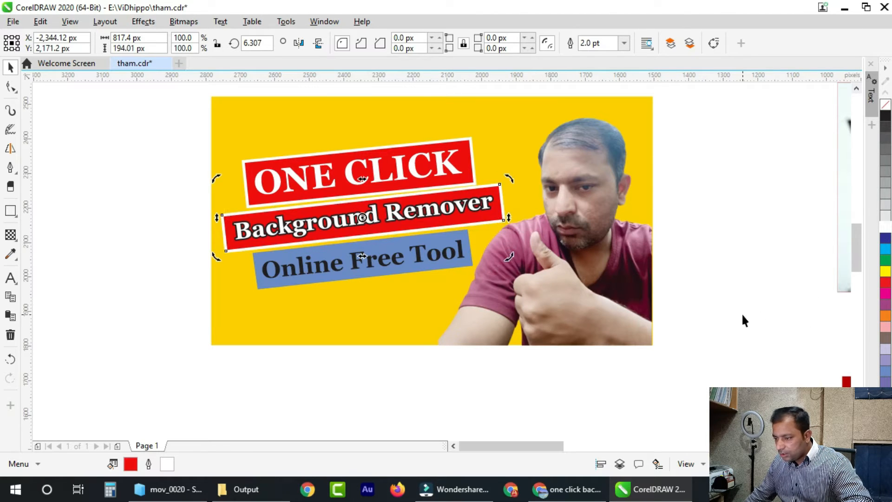
{"action": "left_click", "coordinate": [742, 314]}
Step: Give the light blue bar behind the "Online Free Tool" text a white outline 2.0 pt wide
{"action": "left_click", "coordinate": [335, 280]}
{"action": "right_click", "coordinate": [885, 227]}
{"action": "key", "text": "F12"}
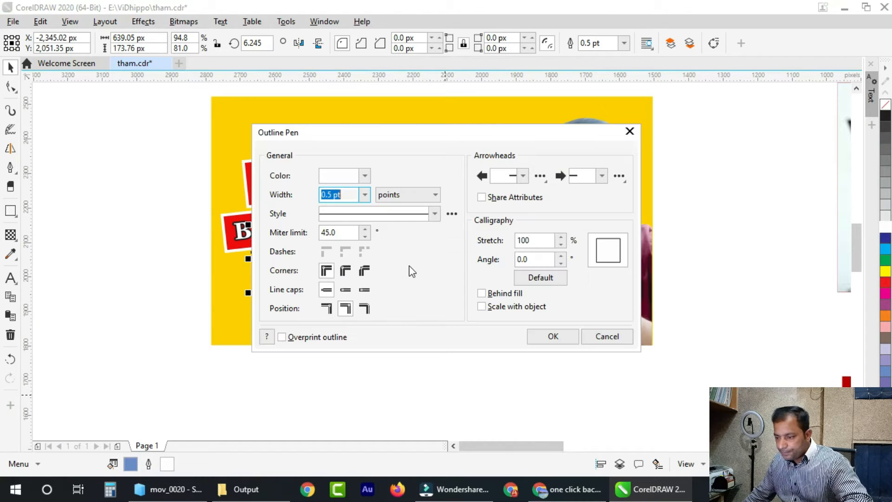
{"action": "left_click", "coordinate": [366, 196]}
{"action": "left_click", "coordinate": [342, 287]}
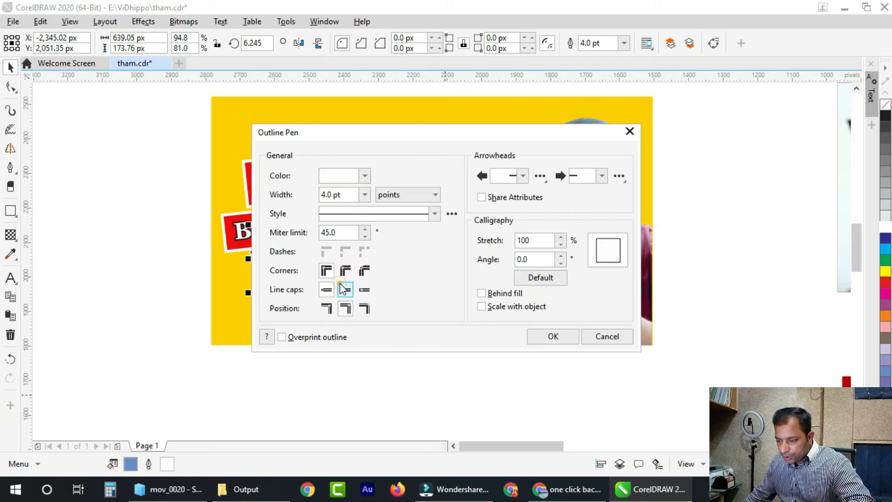
{"action": "left_click_drag", "start_coordinate": [367, 133], "coordinate": [506, 133]}
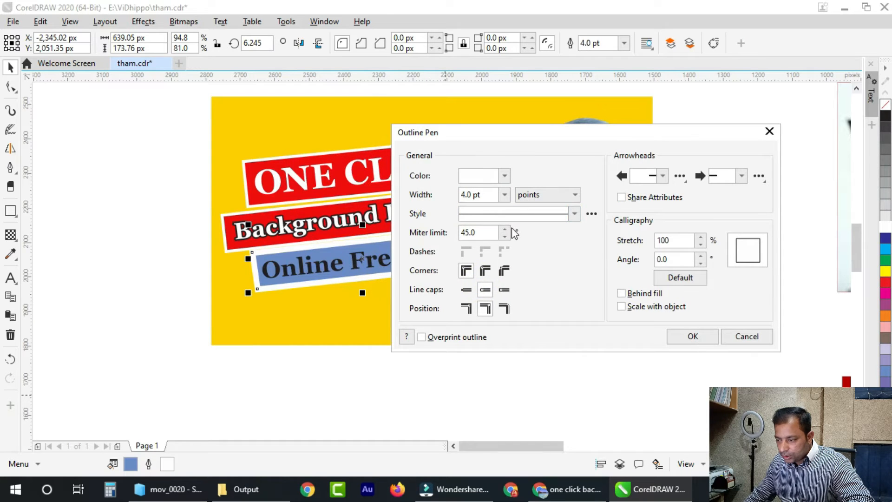
{"action": "left_click", "coordinate": [503, 195]}
{"action": "left_click", "coordinate": [482, 260]}
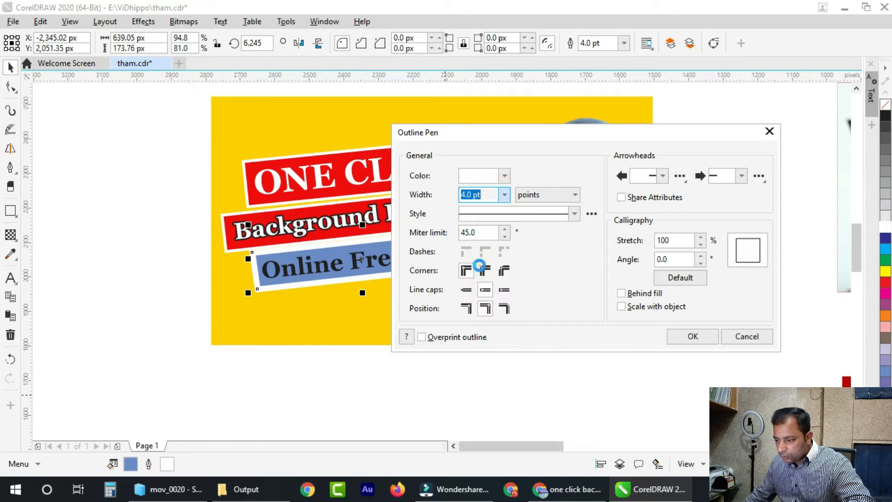
{"action": "left_click", "coordinate": [697, 346]}
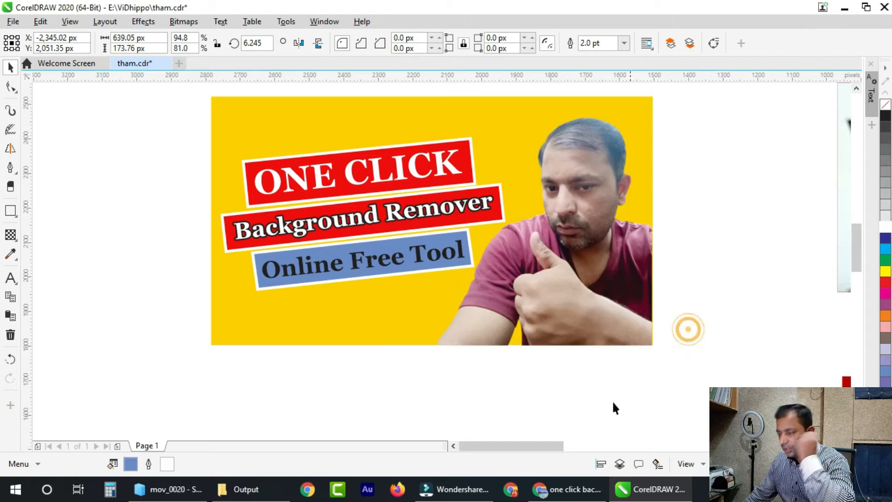
{"action": "left_click", "coordinate": [497, 385]}
{"action": "scroll", "coordinate": [501, 377], "scroll_direction": "down", "scroll_amount": 2}
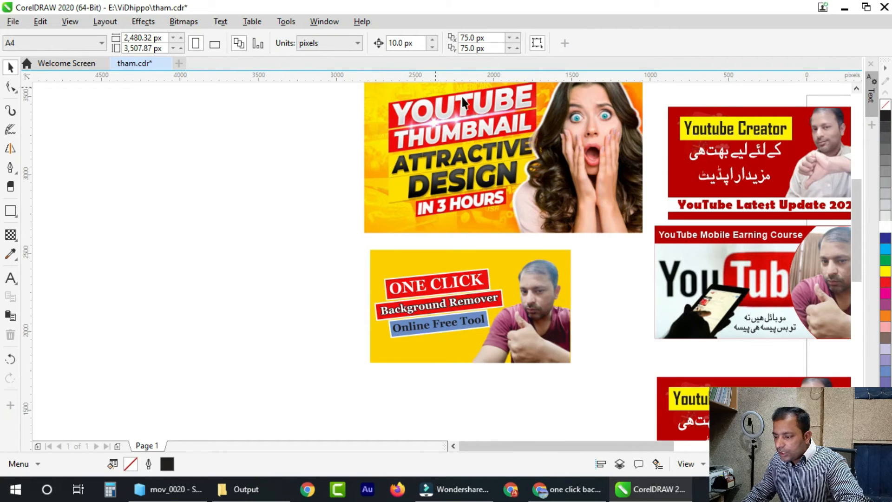
{"action": "left_click_drag", "start_coordinate": [491, 304], "coordinate": [501, 254]}
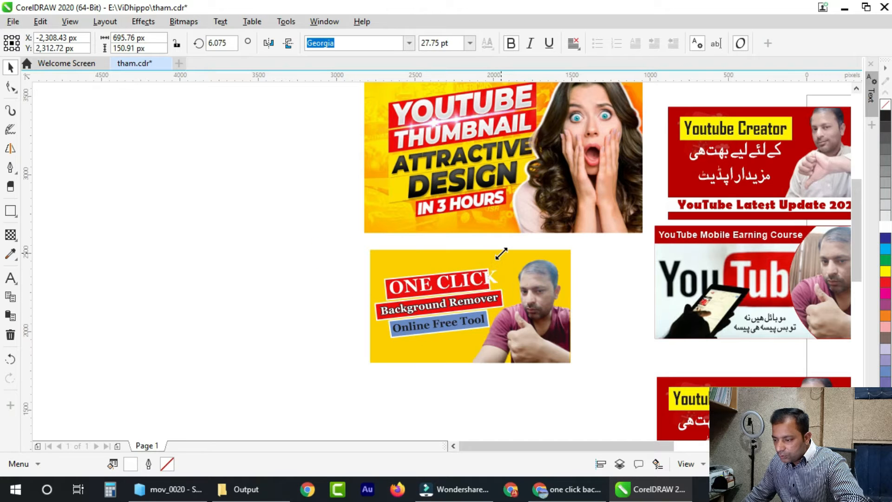
{"action": "left_click", "coordinate": [349, 239]}
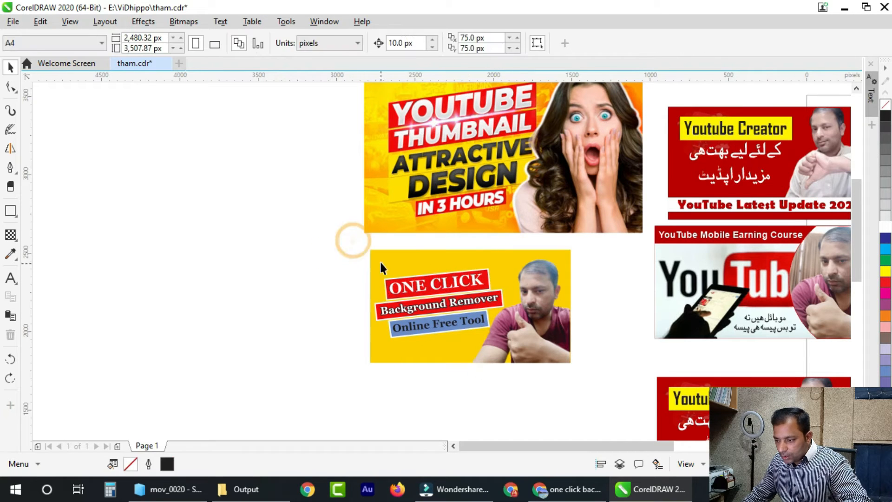
{"action": "left_click", "coordinate": [379, 260]}
Step: Switch to Chrome and open the Google home page in a new tab
{"action": "left_click", "coordinate": [559, 489]}
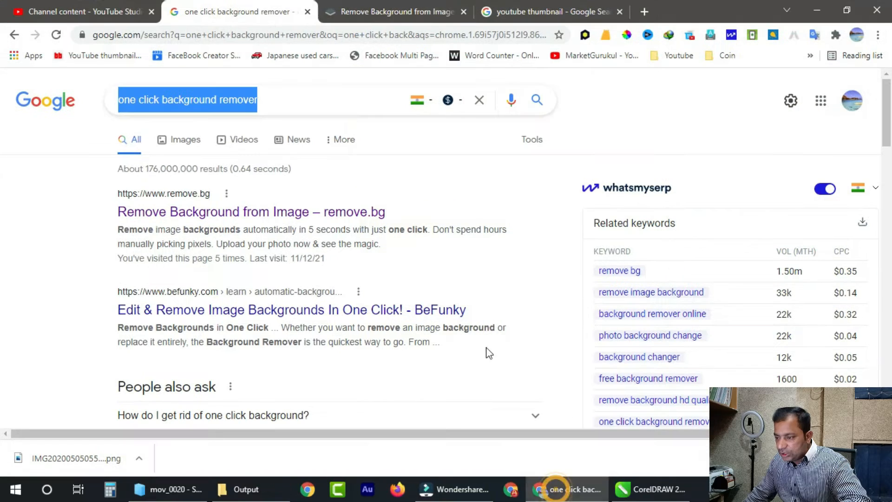
{"action": "left_click", "coordinate": [650, 12]}
{"action": "type", "text": "goo"}
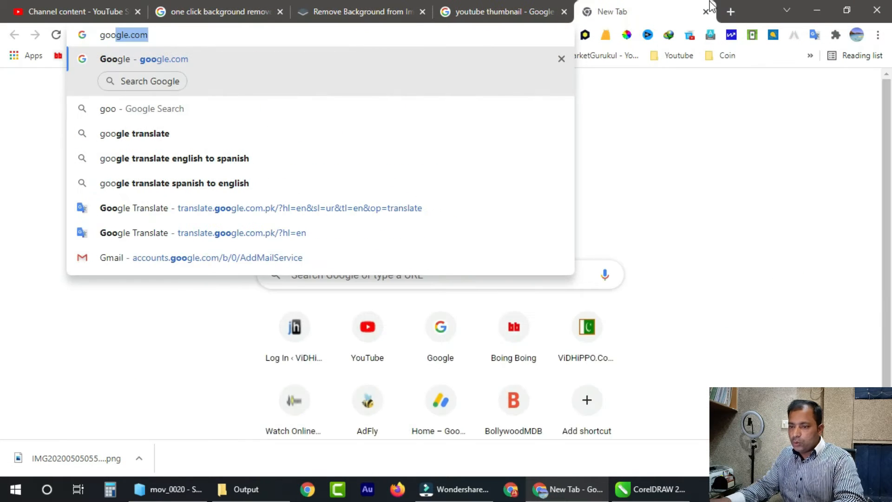
{"action": "key", "text": "Return"}
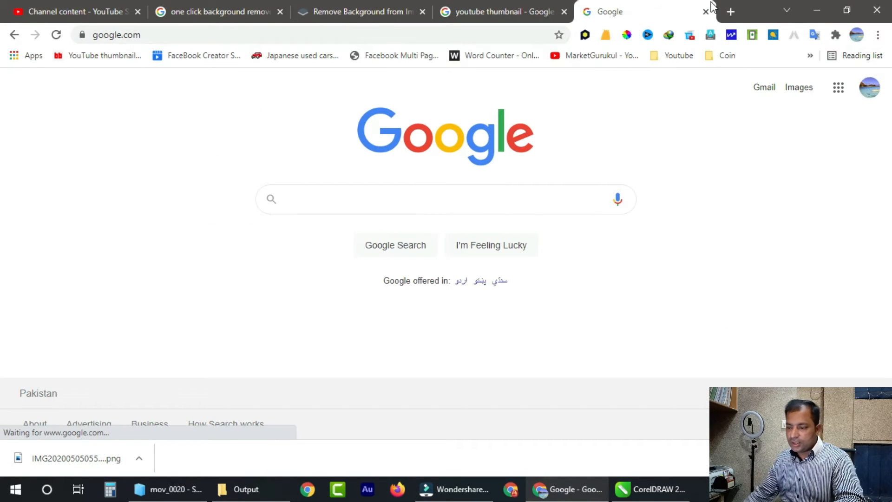
Step: Search Google for "youtube background hd"
{"action": "type", "text": "youtube "}
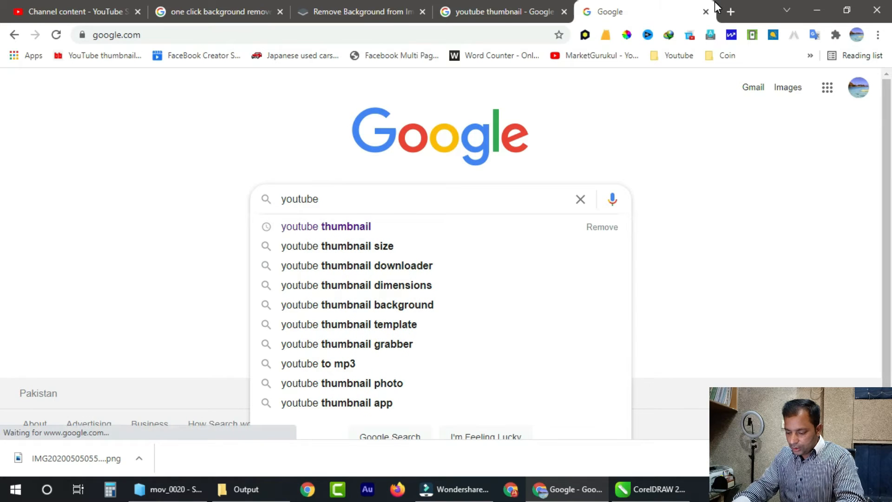
{"action": "type", "text": "back"}
{"action": "key", "text": "Down"}
{"action": "key", "text": "Down"}
{"action": "key", "text": "Up"}
{"action": "type", "text": "hd"}
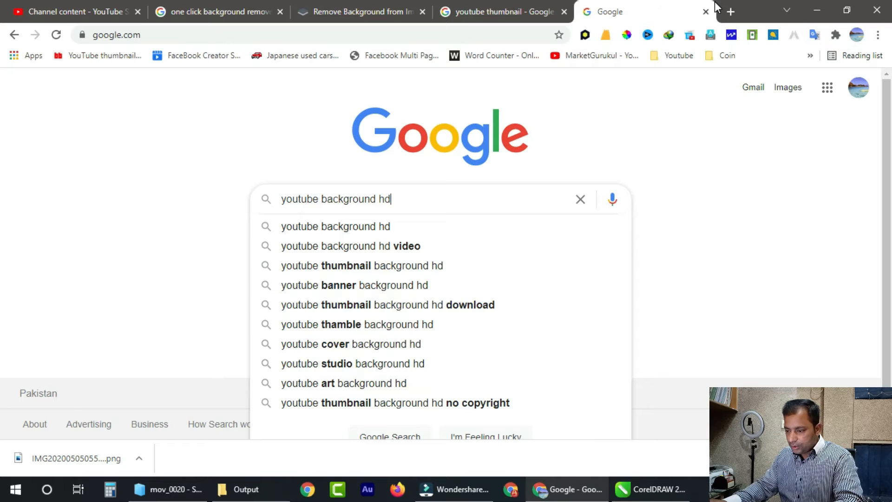
{"action": "key", "text": "Return"}
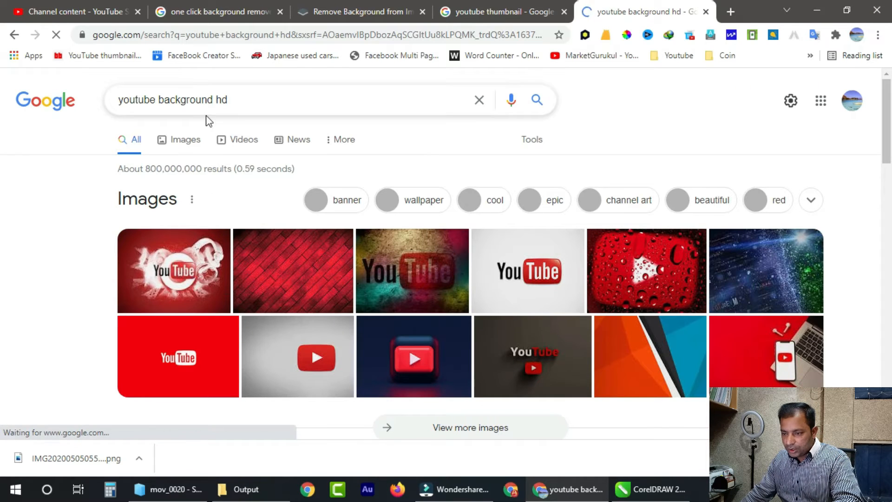
Step: Show the image results for "youtube background hd" and look through them for a suitable thumbnail background
{"action": "left_click", "coordinate": [194, 143]}
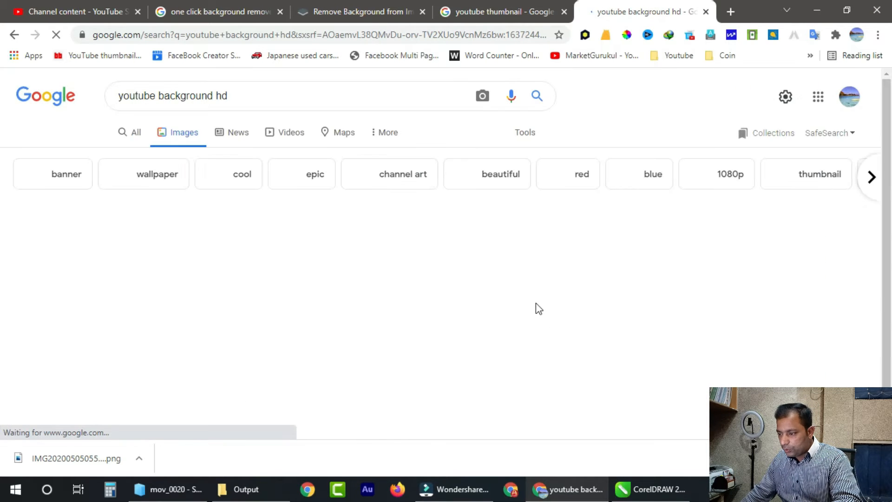
{"action": "scroll", "coordinate": [442, 330], "scroll_direction": "down", "scroll_amount": 3}
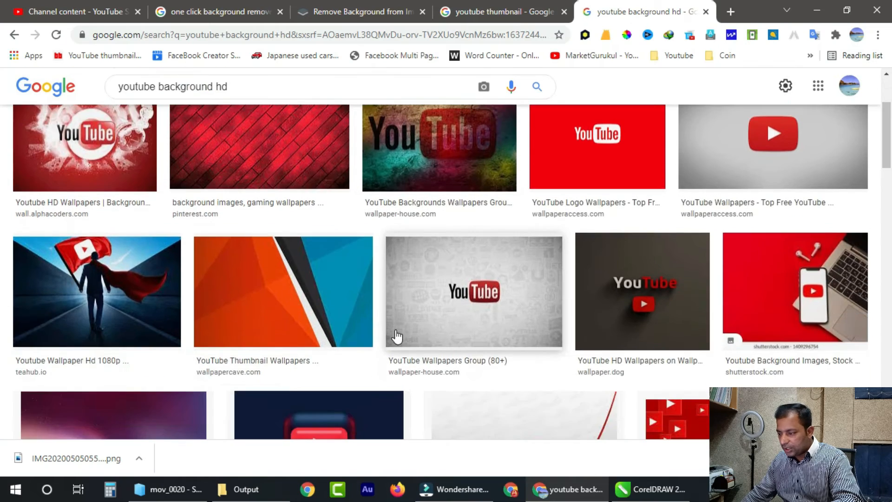
{"action": "scroll", "coordinate": [671, 302], "scroll_direction": "down", "scroll_amount": 8}
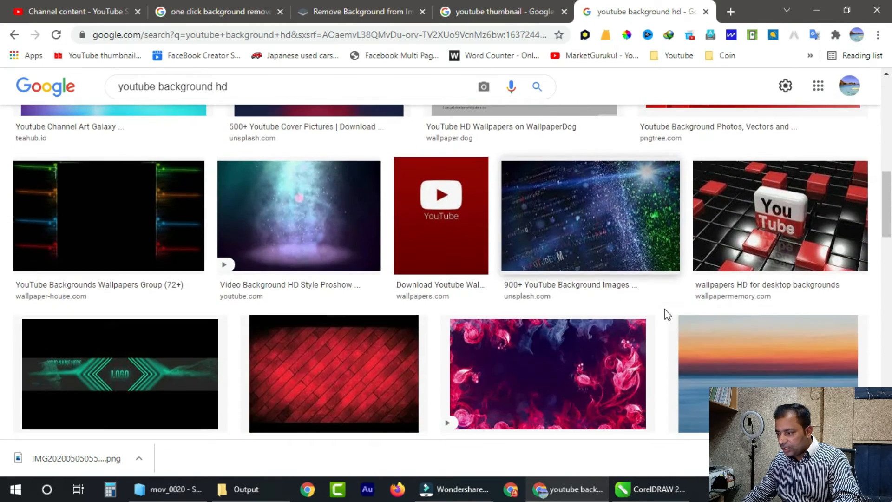
{"action": "scroll", "coordinate": [333, 315], "scroll_direction": "down", "scroll_amount": 4}
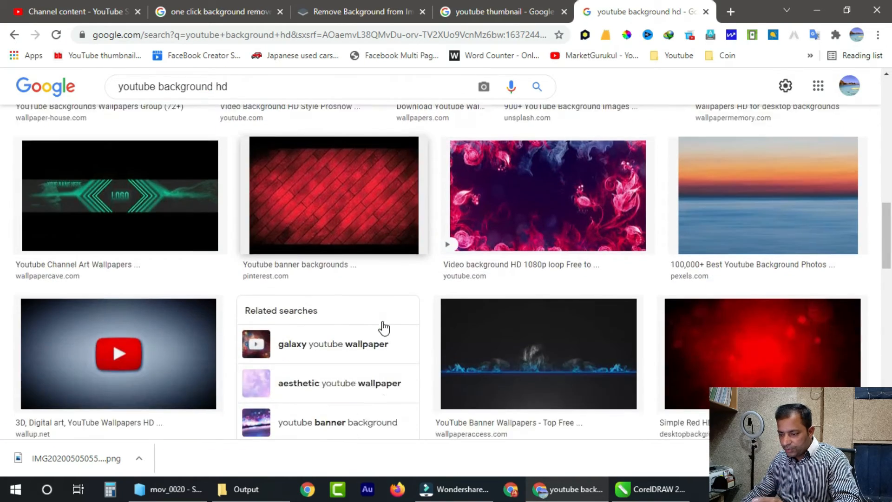
{"action": "scroll", "coordinate": [383, 328], "scroll_direction": "down", "scroll_amount": 7}
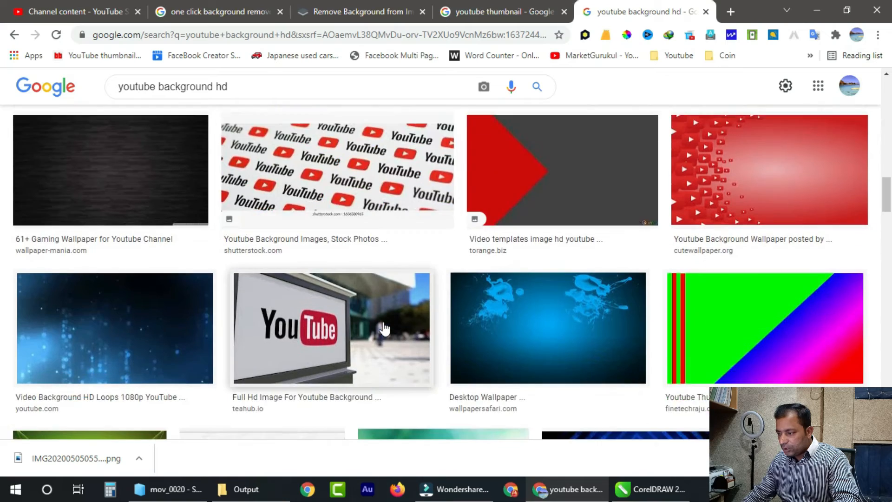
{"action": "scroll", "coordinate": [384, 328], "scroll_direction": "down", "scroll_amount": 11}
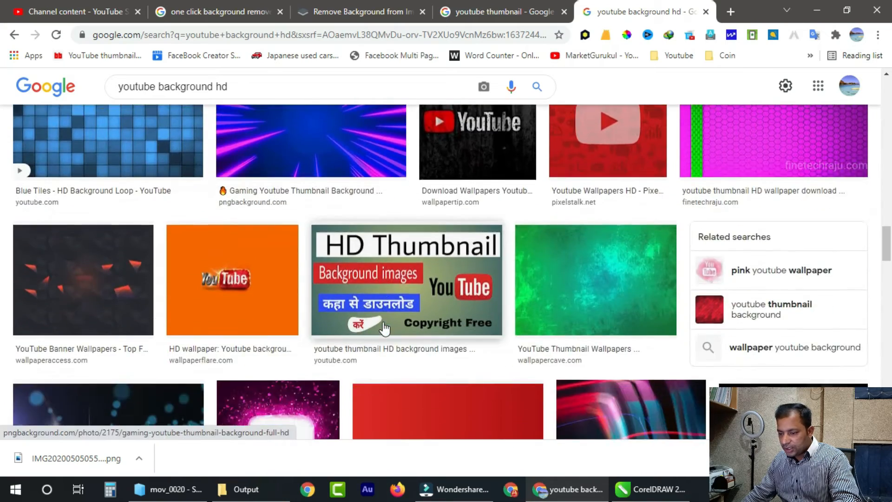
{"action": "scroll", "coordinate": [384, 328], "scroll_direction": "up", "scroll_amount": 12}
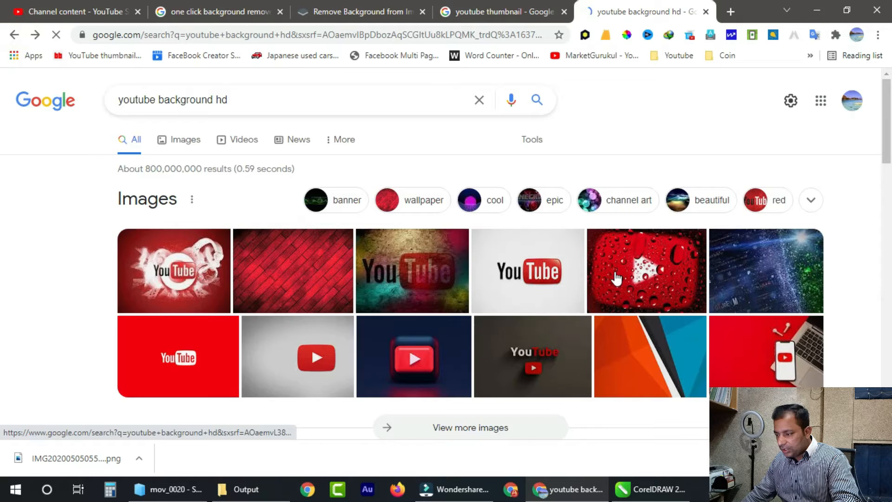
{"action": "left_click", "coordinate": [614, 273]}
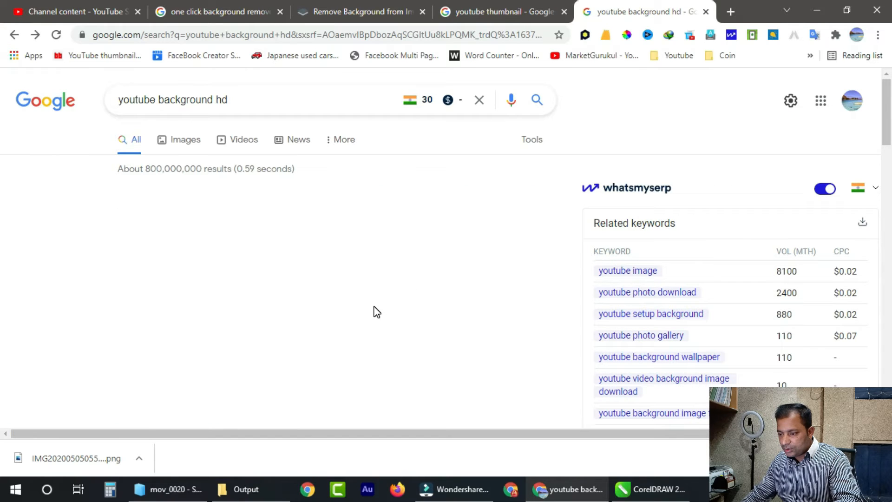
{"action": "scroll", "coordinate": [347, 277], "scroll_direction": "down", "scroll_amount": 3}
{"action": "scroll", "coordinate": [347, 277], "scroll_direction": "up", "scroll_amount": 3}
{"action": "scroll", "coordinate": [347, 277], "scroll_direction": "down", "scroll_amount": 3}
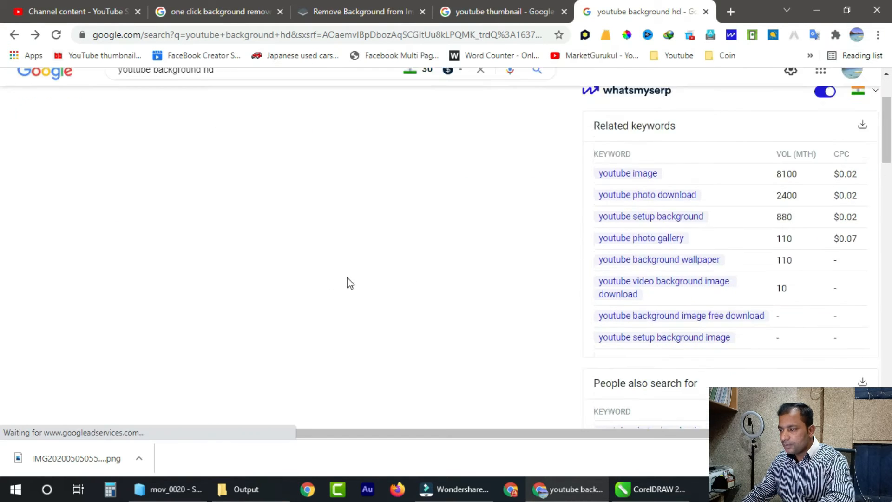
{"action": "scroll", "coordinate": [347, 277], "scroll_direction": "up", "scroll_amount": 3}
{"action": "scroll", "coordinate": [338, 280], "scroll_direction": "down", "scroll_amount": 2}
{"action": "scroll", "coordinate": [338, 282], "scroll_direction": "down", "scroll_amount": 2}
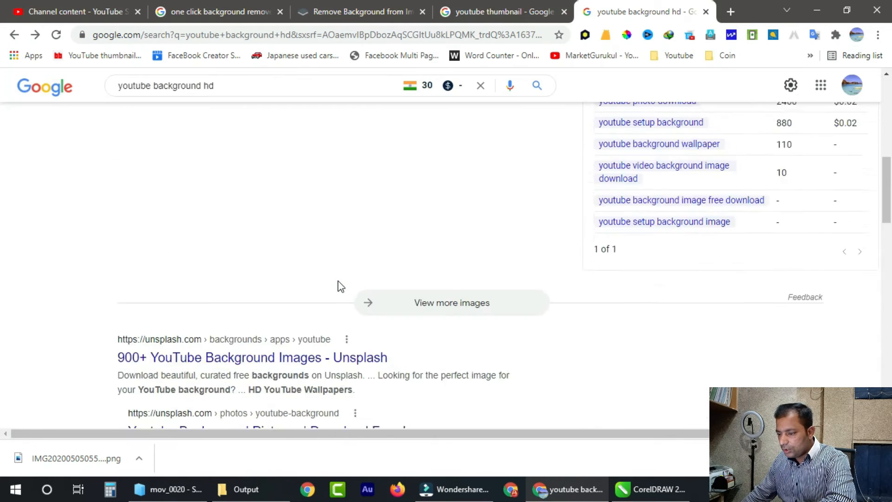
{"action": "scroll", "coordinate": [338, 282], "scroll_direction": "up", "scroll_amount": 5}
{"action": "left_click", "coordinate": [16, 35]}
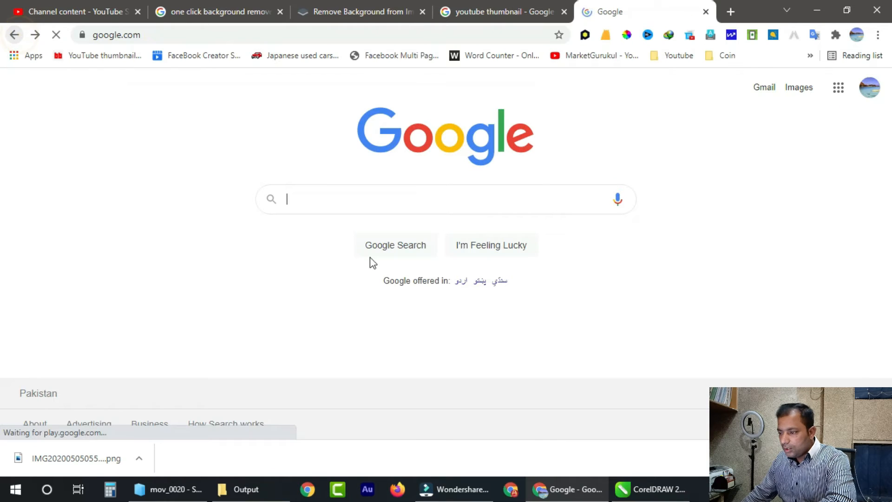
{"action": "left_click", "coordinate": [37, 35]}
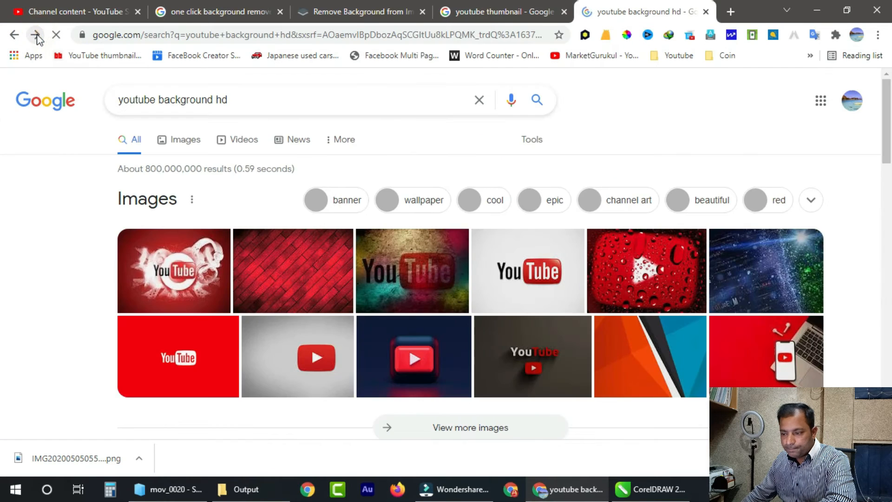
{"action": "left_click", "coordinate": [36, 36]}
Step: Save the 1920 × 1080 red diagonal plank image from the image results as a JPEG in the "design thumnails" folder
{"action": "scroll", "coordinate": [283, 293], "scroll_direction": "down", "scroll_amount": 5}
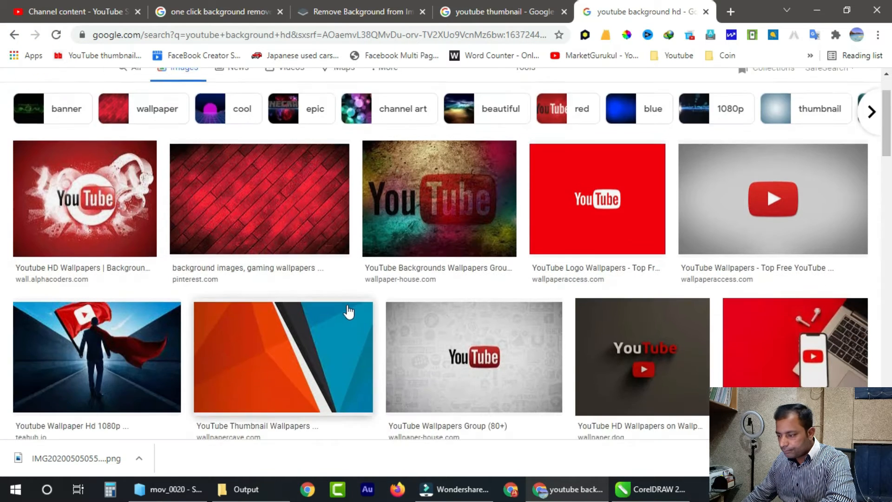
{"action": "scroll", "coordinate": [523, 339], "scroll_direction": "down", "scroll_amount": 5}
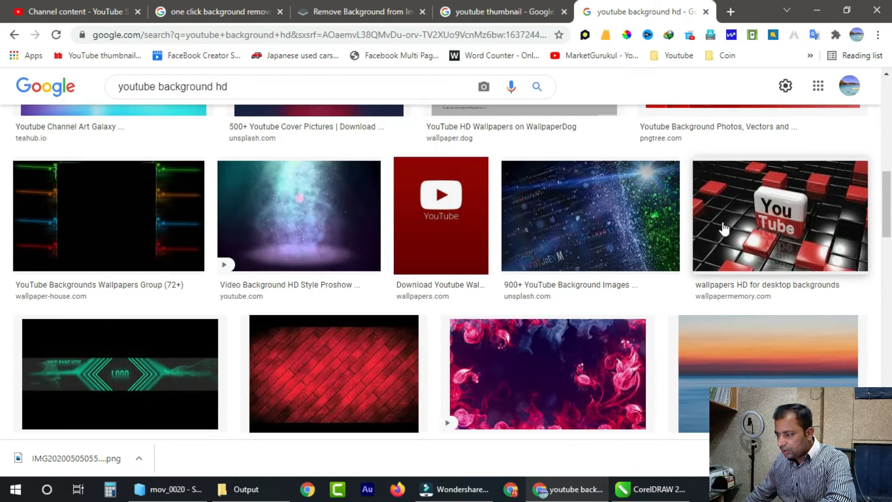
{"action": "scroll", "coordinate": [255, 312], "scroll_direction": "down", "scroll_amount": 3}
{"action": "scroll", "coordinate": [255, 313], "scroll_direction": "down", "scroll_amount": 3}
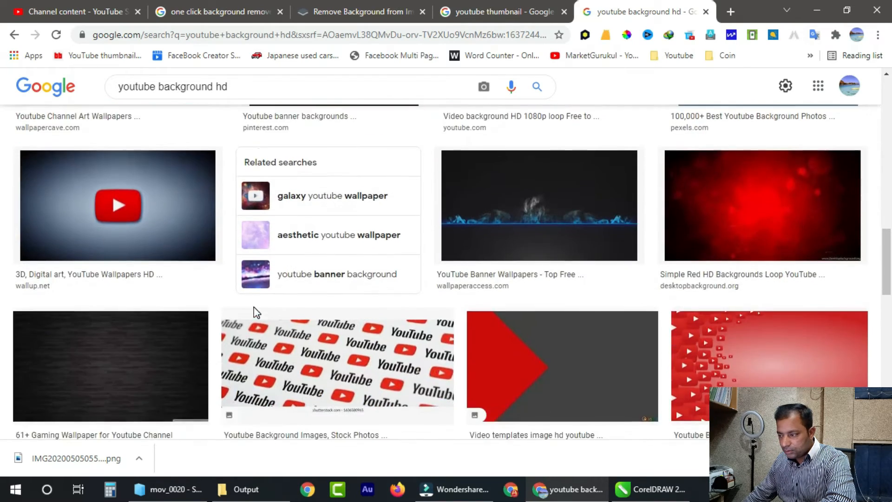
{"action": "scroll", "coordinate": [255, 312], "scroll_direction": "up", "scroll_amount": 15}
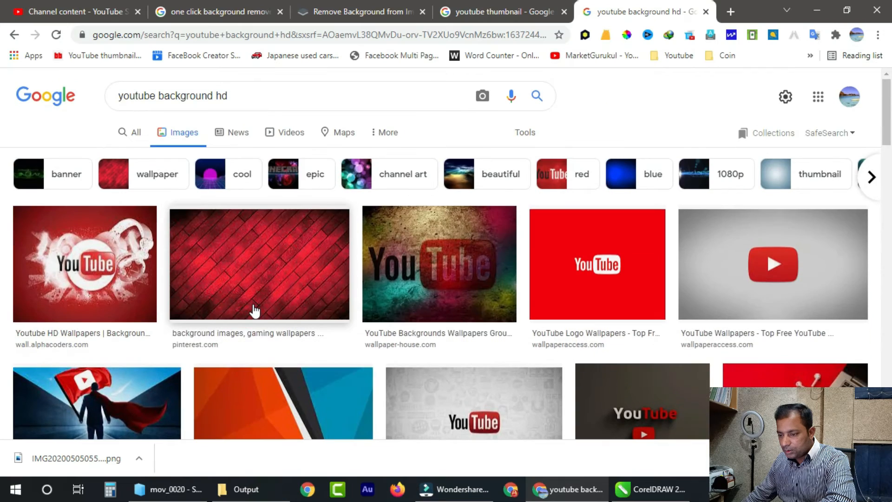
{"action": "left_click", "coordinate": [253, 277]}
{"action": "right_click", "coordinate": [534, 217]}
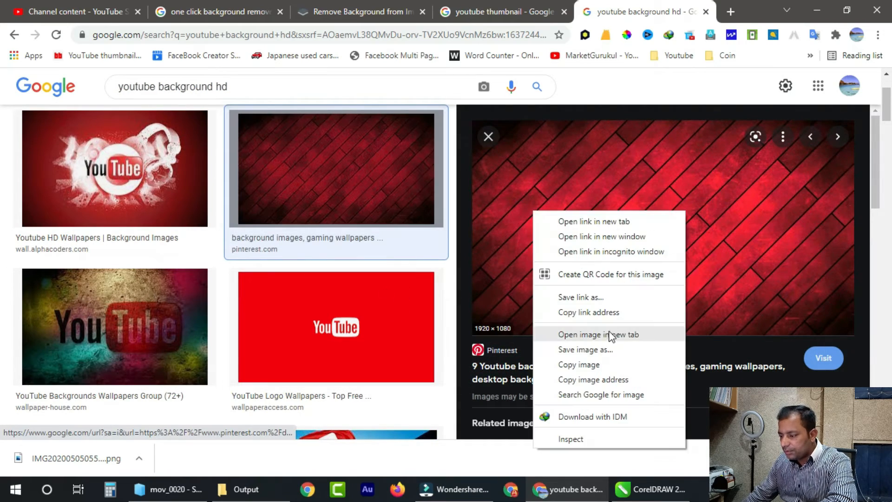
{"action": "left_click", "coordinate": [599, 349]}
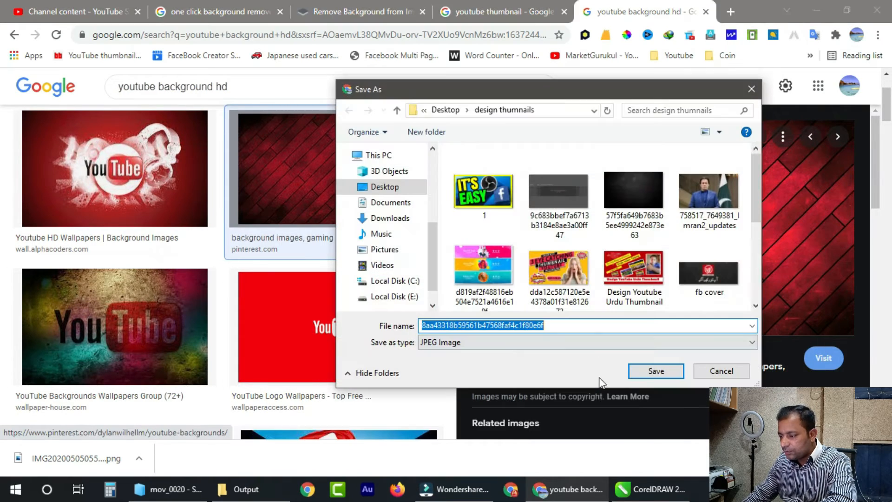
{"action": "left_click", "coordinate": [631, 369]}
Step: Bring the saved red plank image into tham.cdr in CorelDRAW and resize it to 1280 × 720 px
{"action": "left_click_drag", "start_coordinate": [245, 453], "coordinate": [271, 350]}
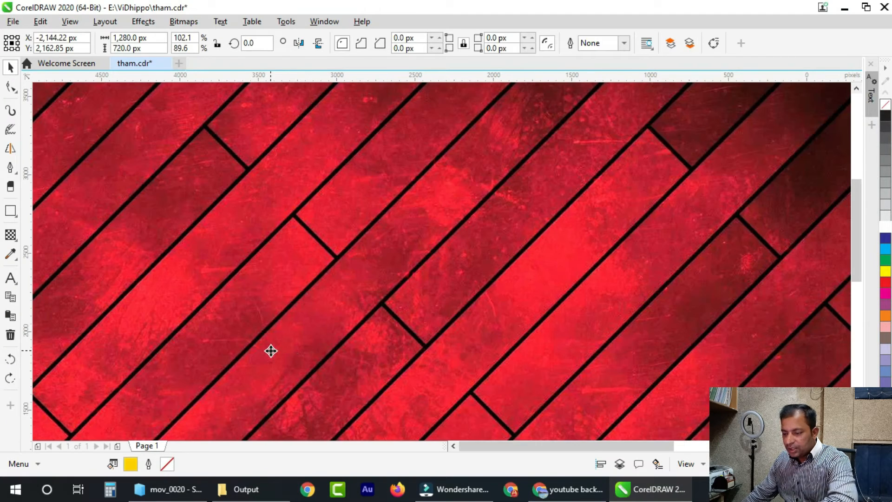
{"action": "scroll", "coordinate": [290, 353], "scroll_direction": "down", "scroll_amount": 3}
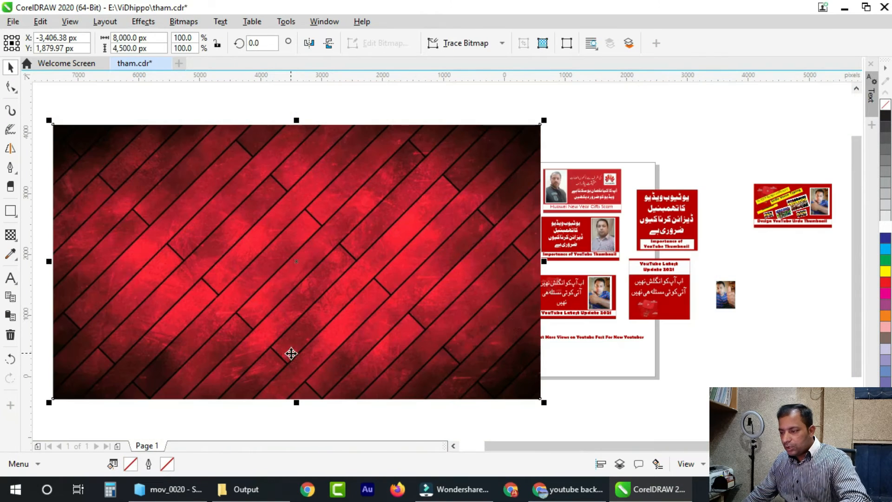
{"action": "left_click", "coordinate": [140, 38]}
{"action": "type", "text": "1280"}
{"action": "key", "text": "Tab"}
{"action": "type", "text": "7"}
{"action": "key", "text": "Return"}
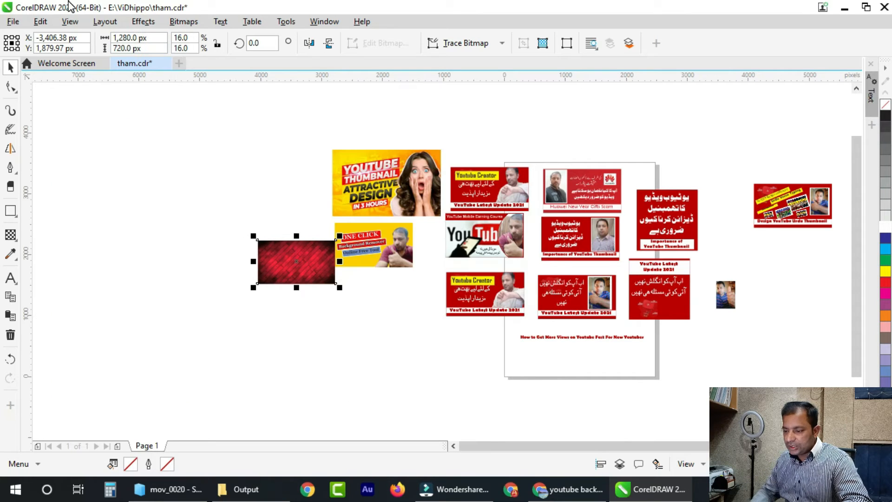
Step: Move the red plank image into the empty space beside the yellow "ONE CLICK" thumbnail
{"action": "left_click_drag", "start_coordinate": [255, 269], "coordinate": [296, 259]}
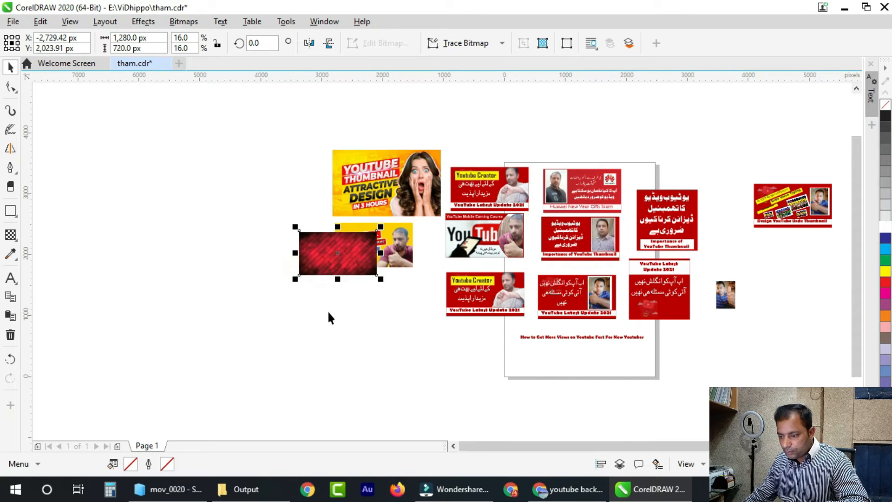
{"action": "key", "text": "z"}
{"action": "left_click_drag", "start_coordinate": [314, 227], "coordinate": [113, 213]}
{"action": "left_click", "coordinate": [11, 67]}
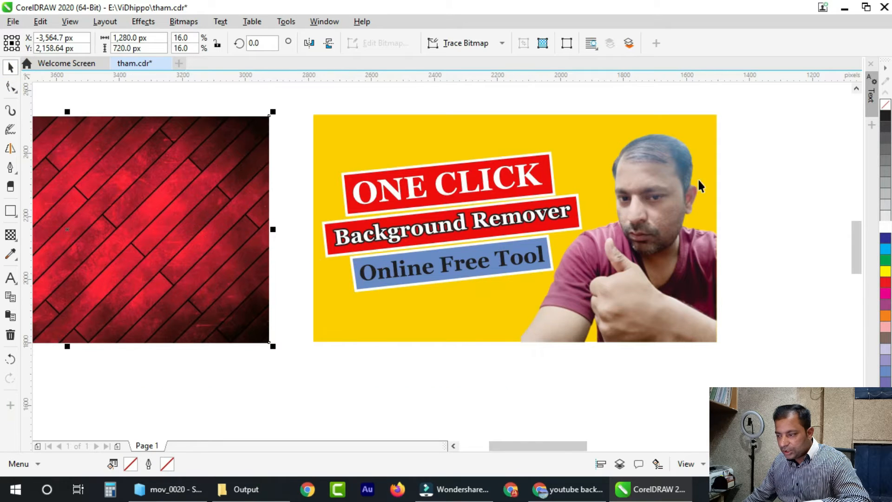
Step: Bring the three title texts with their bars, and the man's photo, in front of all other objects
{"action": "left_click_drag", "start_coordinate": [783, 141], "coordinate": [319, 370]}
{"action": "key", "text": "Delete"}
{"action": "key", "text": "ctrl+z"}
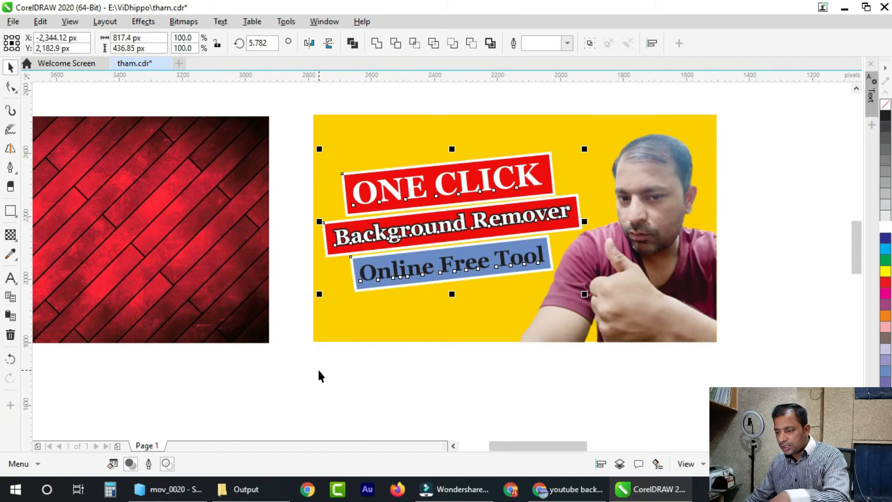
{"action": "left_click", "coordinate": [530, 385]}
{"action": "left_click", "coordinate": [643, 291]}
{"action": "key", "text": "Delete"}
{"action": "key", "text": "ctrl+z"}
{"action": "left_click", "coordinate": [520, 380]}
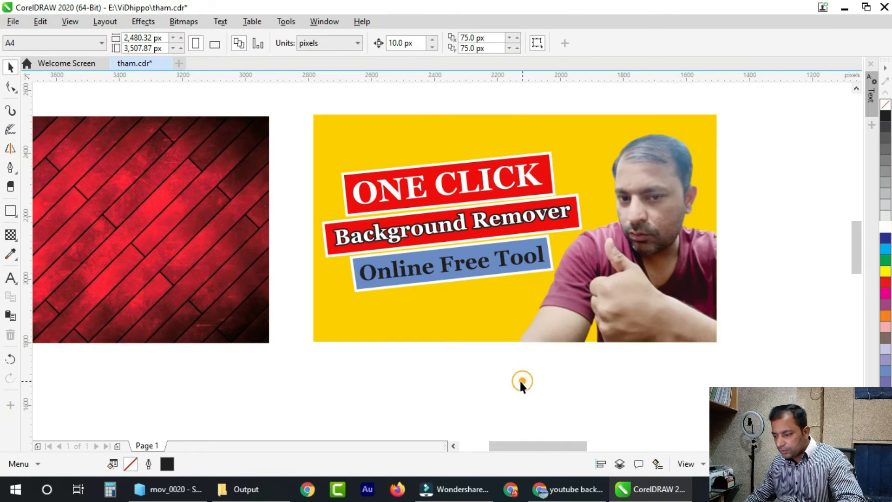
Step: Align the red plank image centred horizontally and vertically on the yellow thumbnail background
{"action": "left_click", "coordinate": [239, 287]}
{"action": "left_click", "coordinate": [329, 338], "text": "shift"}
{"action": "key", "text": "c"}
{"action": "key", "text": "e"}
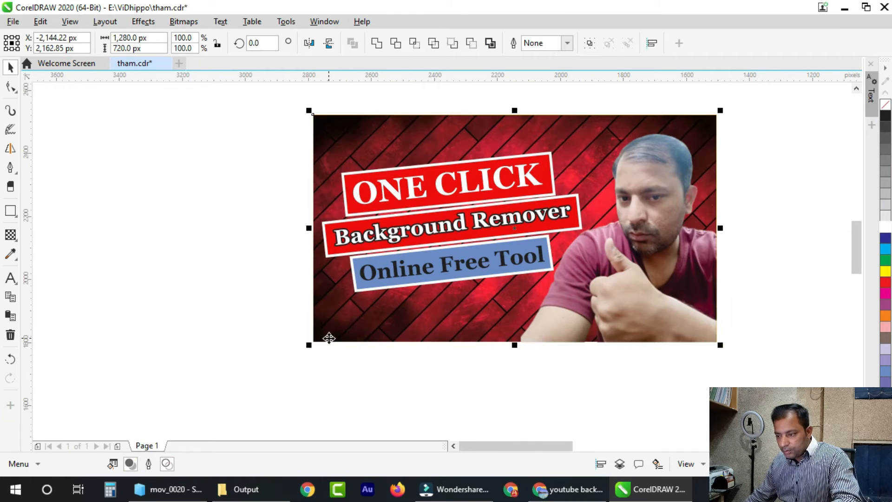
{"action": "left_click", "coordinate": [271, 395]}
Step: Apply a uniform transparency of 85 to the red plank image over the yellow background
{"action": "left_click", "coordinate": [402, 339]}
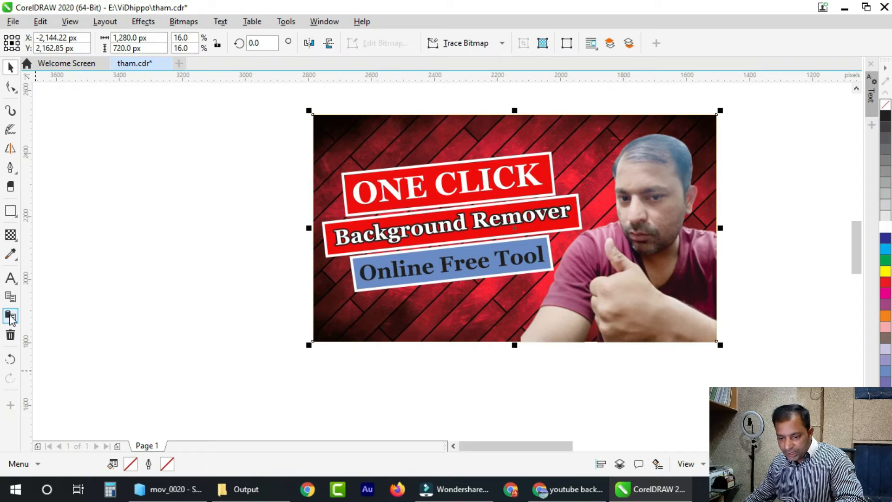
{"action": "left_click", "coordinate": [11, 235]}
{"action": "left_click", "coordinate": [406, 322]}
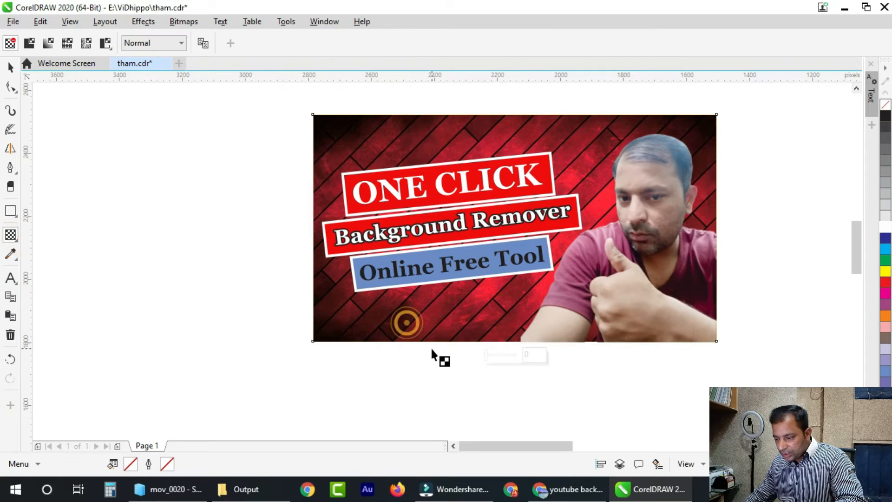
{"action": "left_click", "coordinate": [378, 339]}
{"action": "left_click", "coordinate": [568, 134]}
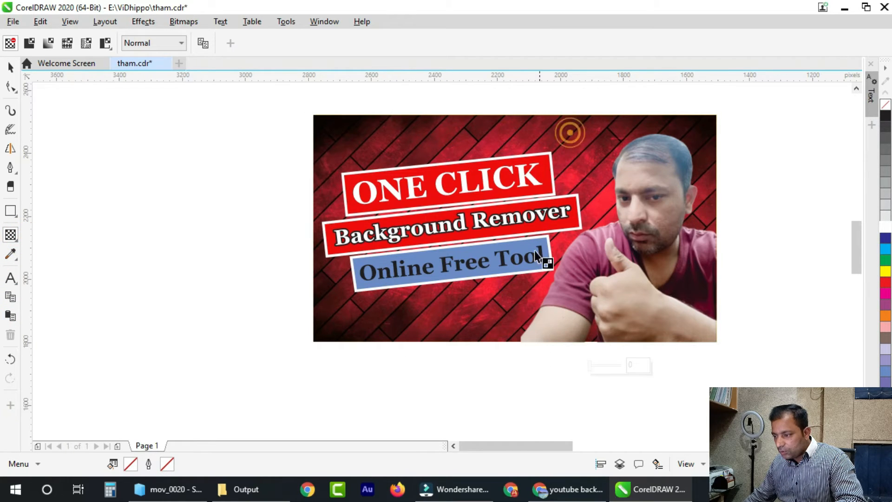
{"action": "left_click", "coordinate": [471, 324]}
{"action": "left_click_drag", "start_coordinate": [486, 357], "coordinate": [514, 362]}
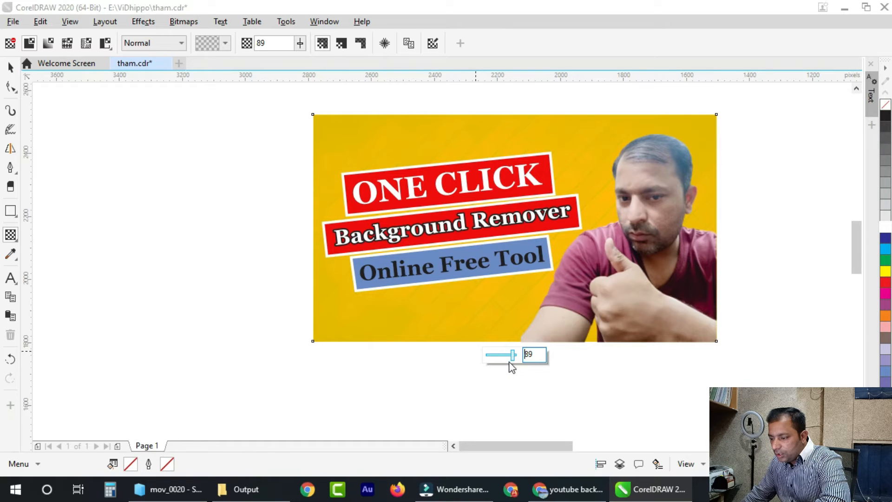
{"action": "left_click_drag", "start_coordinate": [514, 363], "coordinate": [510, 359]}
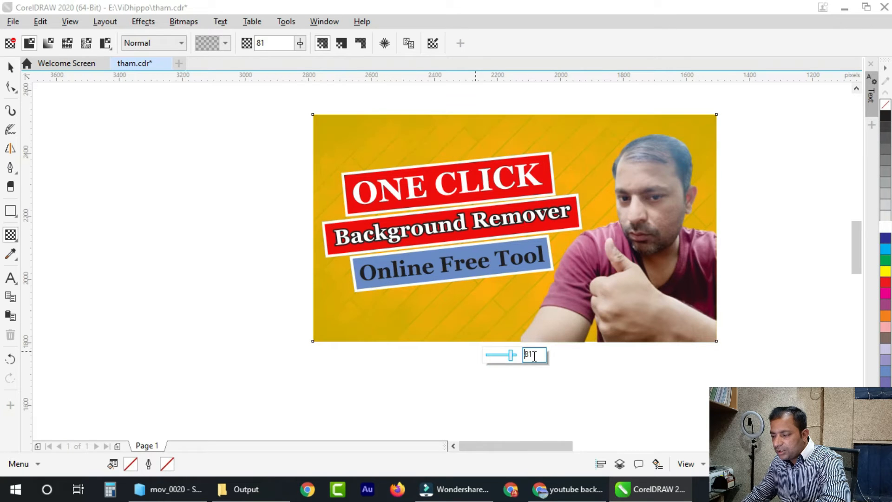
{"action": "double_click", "coordinate": [530, 354]}
{"action": "type", "text": "85"}
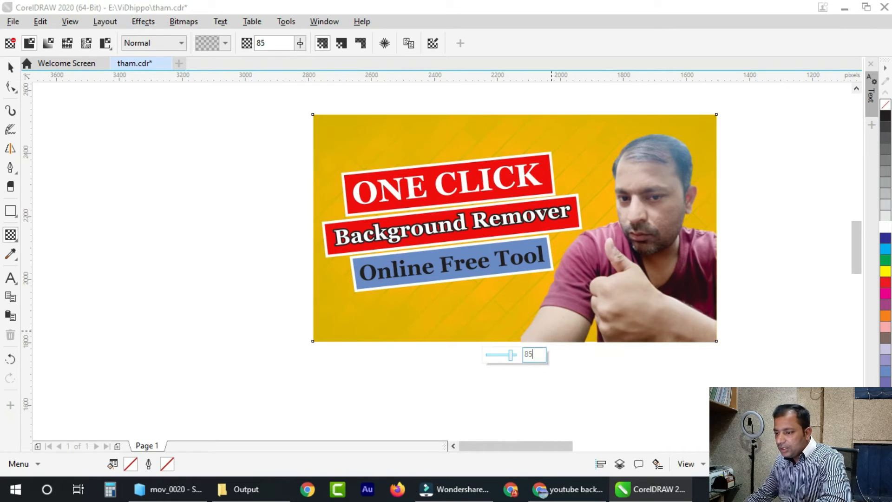
{"action": "left_click", "coordinate": [11, 68]}
{"action": "left_click", "coordinate": [234, 214]}
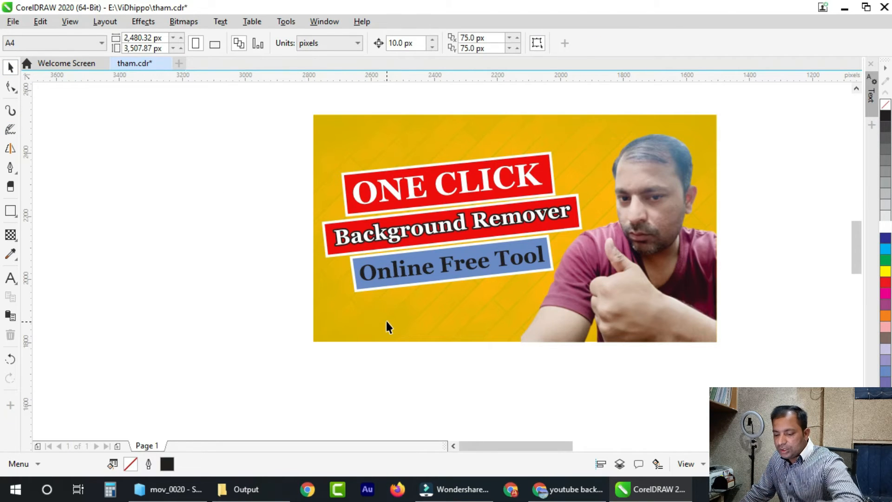
Step: Compare the ONE CLICK thumbnail with the reference design and inspect its title area and plank texture up close
{"action": "key", "text": "F4"}
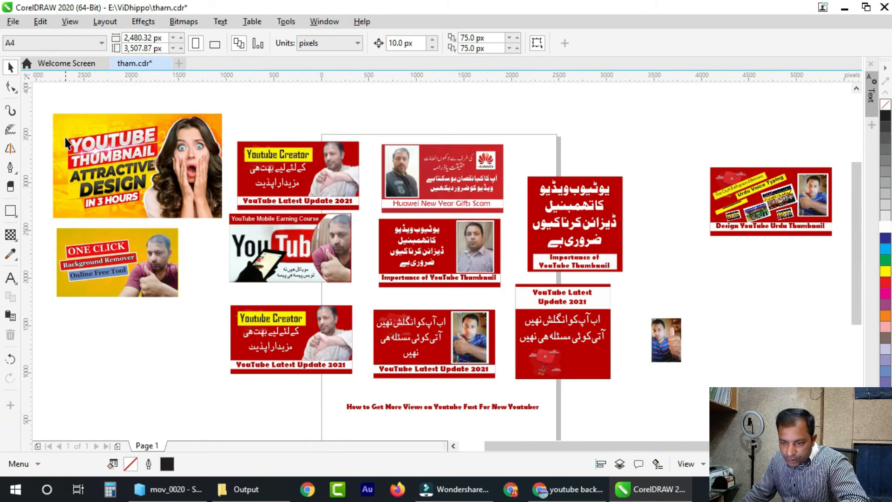
{"action": "key", "text": "z"}
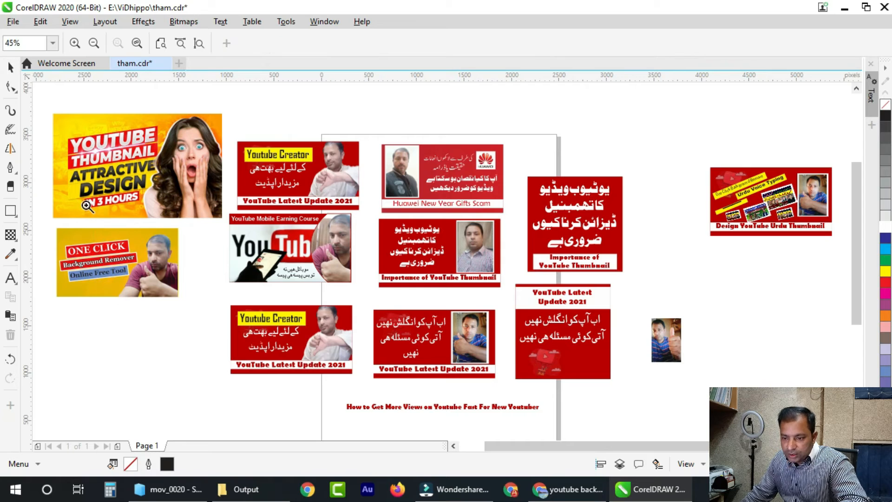
{"action": "left_click_drag", "start_coordinate": [51, 214], "coordinate": [196, 314]}
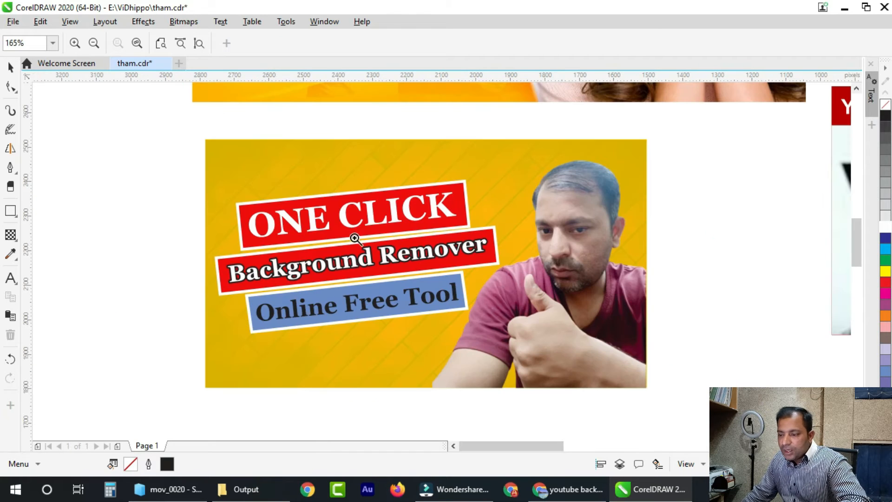
{"action": "left_click", "coordinate": [10, 67]}
{"action": "scroll", "coordinate": [252, 186], "scroll_direction": "up", "scroll_amount": 4}
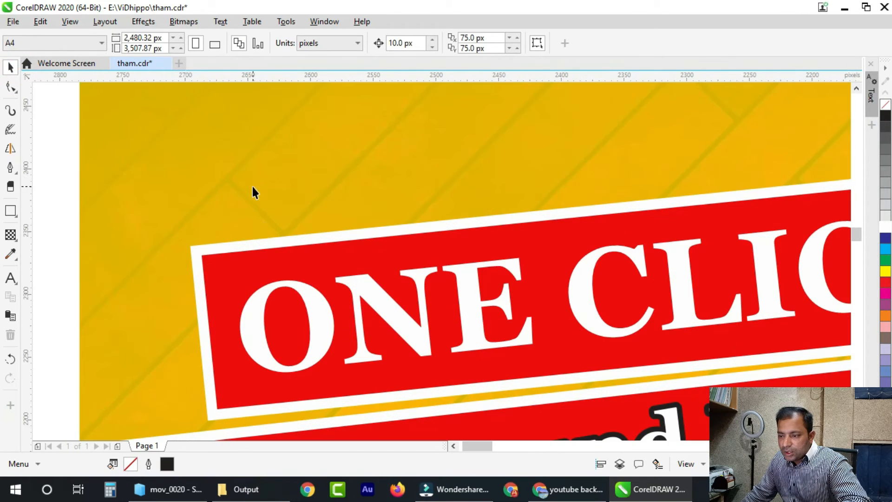
{"action": "scroll", "coordinate": [284, 226], "scroll_direction": "down", "scroll_amount": 5}
{"action": "key", "text": "F4"}
{"action": "key", "text": "z"}
{"action": "left_click_drag", "start_coordinate": [188, 225], "coordinate": [53, 312]}
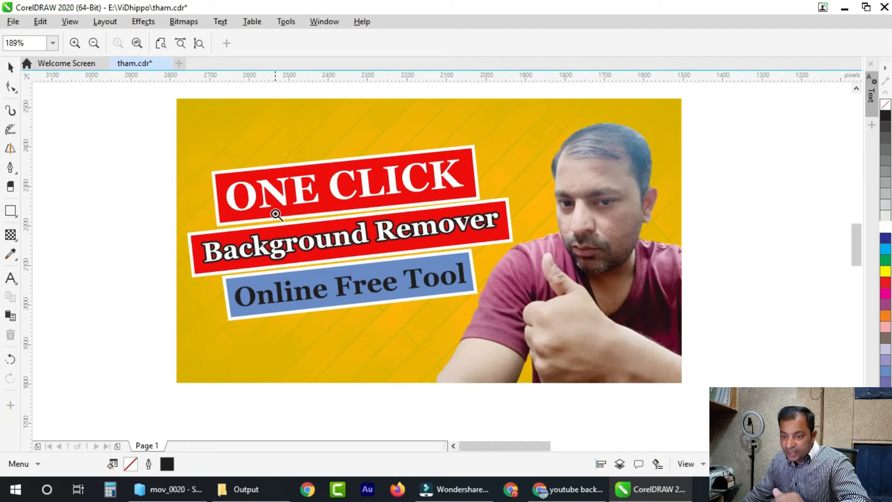
{"action": "key", "text": "space"}
{"action": "left_click_drag", "start_coordinate": [153, 144], "coordinate": [501, 233]}
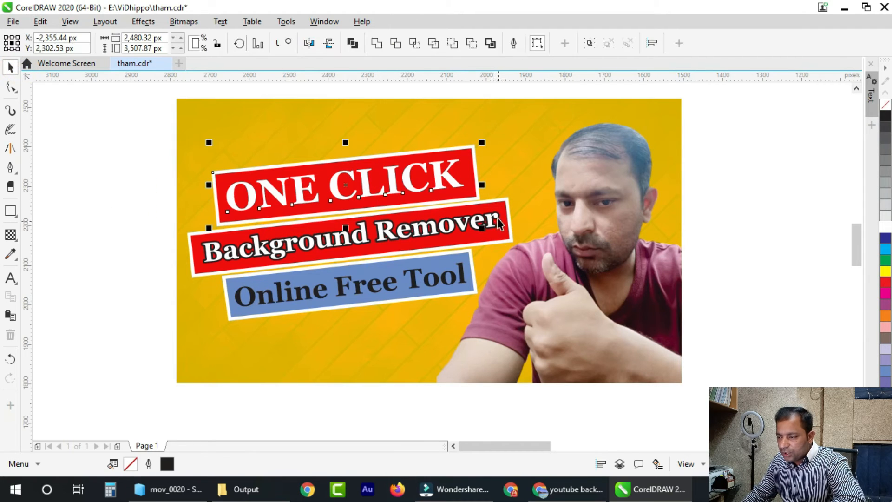
{"action": "left_click", "coordinate": [157, 227]}
{"action": "left_click_drag", "start_coordinate": [122, 133], "coordinate": [481, 209]}
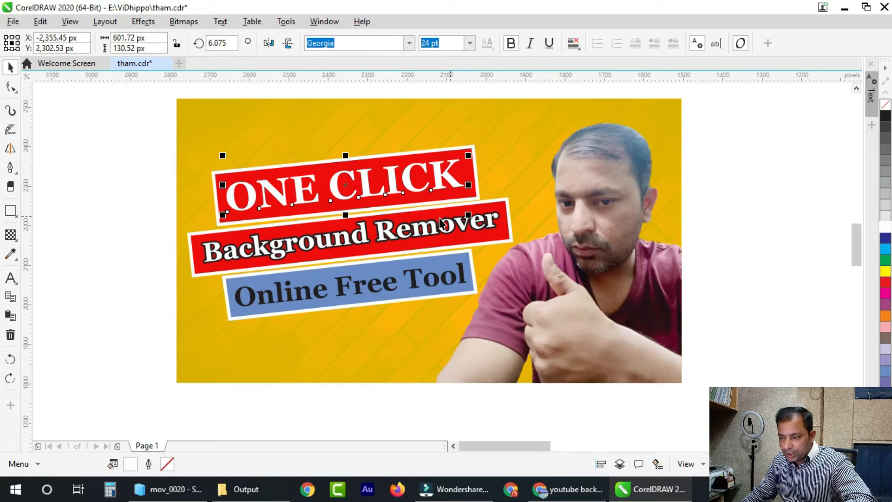
{"action": "left_click_drag", "start_coordinate": [133, 133], "coordinate": [529, 232]}
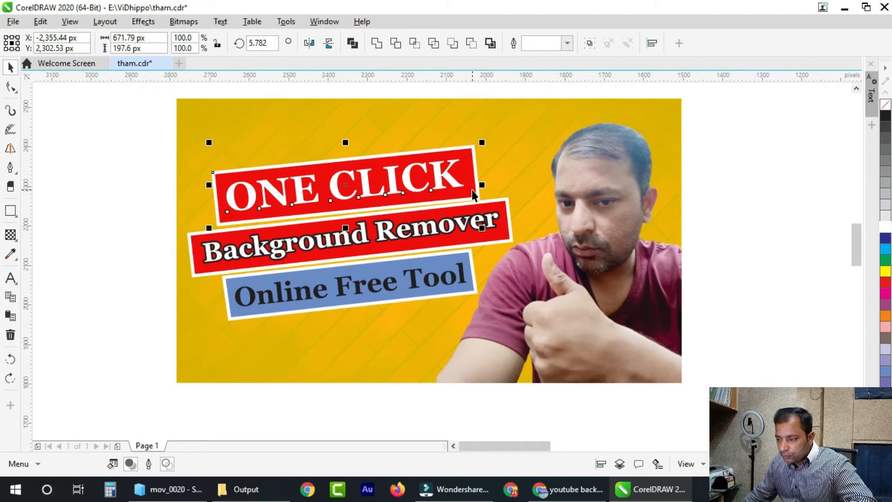
Step: Crop the man's photo with the Shape tool, trimming its empty left area and fitting its other sides to the thumbnail's edges
{"action": "left_click_drag", "start_coordinate": [452, 169], "coordinate": [475, 234]}
{"action": "left_click", "coordinate": [9, 88]}
{"action": "left_click_drag", "start_coordinate": [745, 374], "coordinate": [423, 374]}
{"action": "left_click_drag", "start_coordinate": [707, 401], "coordinate": [682, 91]}
{"action": "left_click_drag", "start_coordinate": [693, 396], "coordinate": [678, 396]}
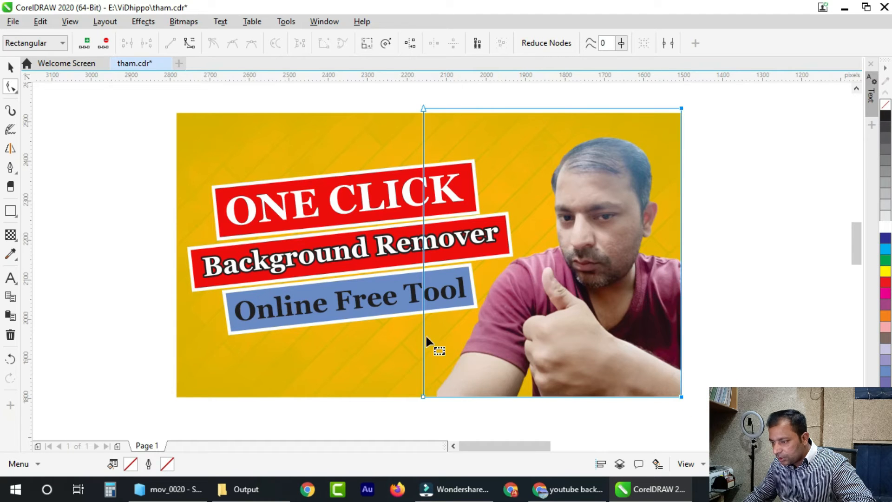
{"action": "left_click", "coordinate": [398, 84]}
{"action": "left_click_drag", "start_coordinate": [681, 107], "coordinate": [683, 116]}
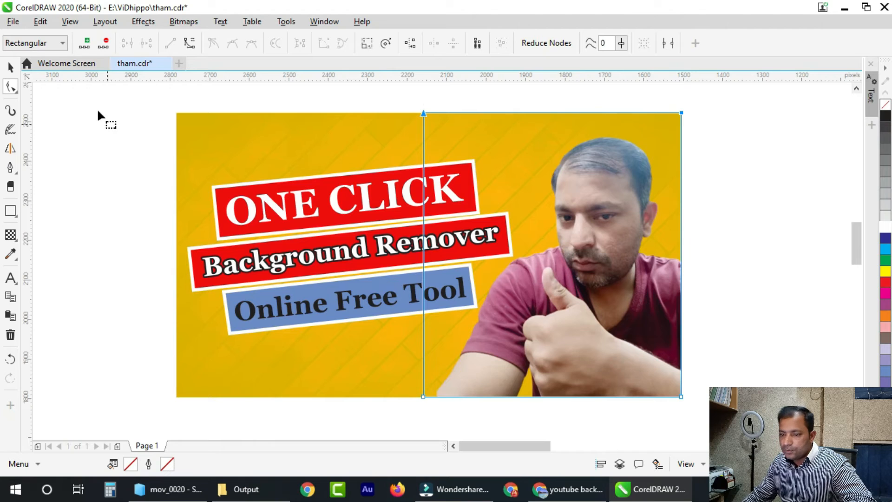
{"action": "left_click", "coordinate": [11, 67]}
{"action": "left_click", "coordinate": [67, 183]}
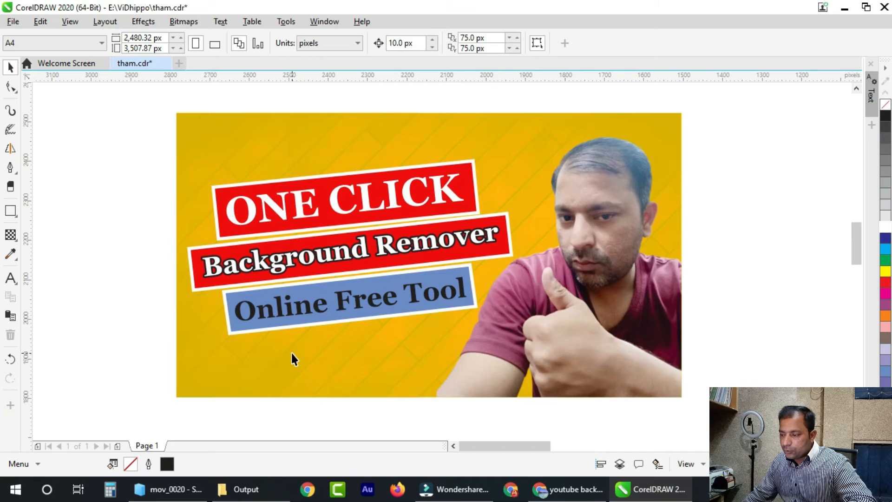
Step: Enlarge the ONE CLICK title with its red bar to about 841 px wide and shift it slightly up and left
{"action": "left_click_drag", "start_coordinate": [117, 145], "coordinate": [581, 362]}
{"action": "left_click", "coordinate": [114, 177]}
{"action": "left_click_drag", "start_coordinate": [119, 156], "coordinate": [547, 251]}
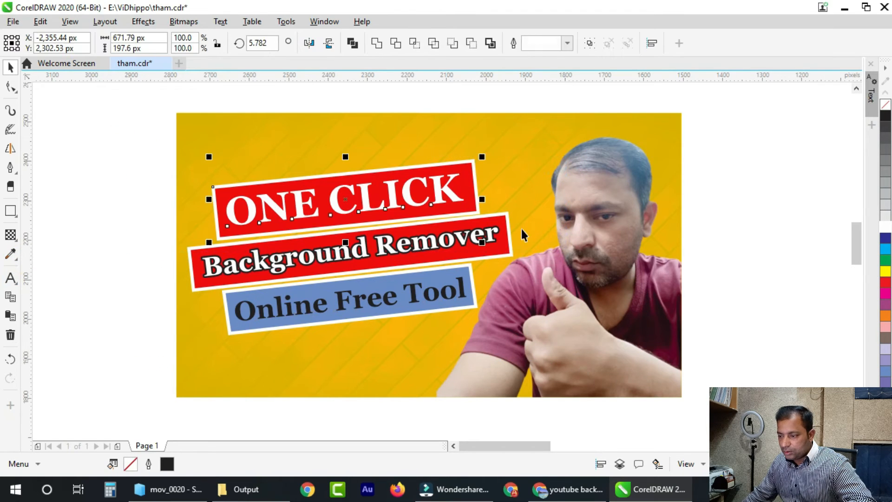
{"action": "left_click_drag", "start_coordinate": [484, 154], "coordinate": [522, 147]}
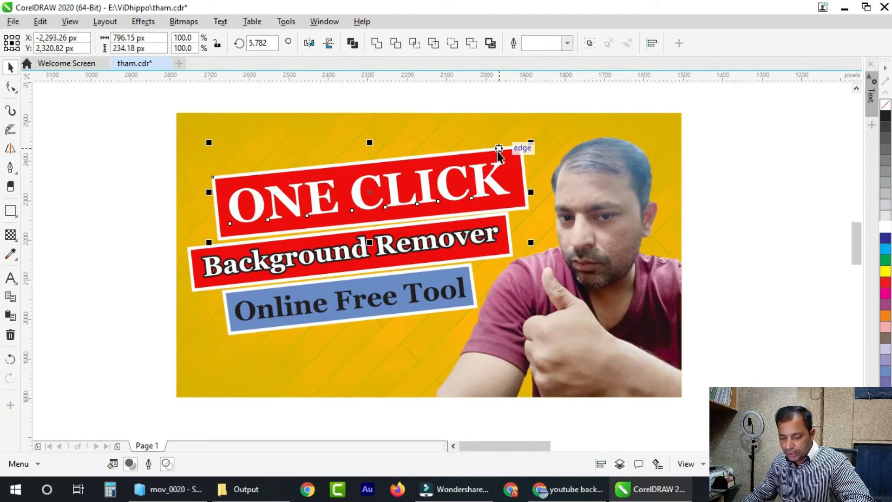
{"action": "key", "text": "ctrl+z"}
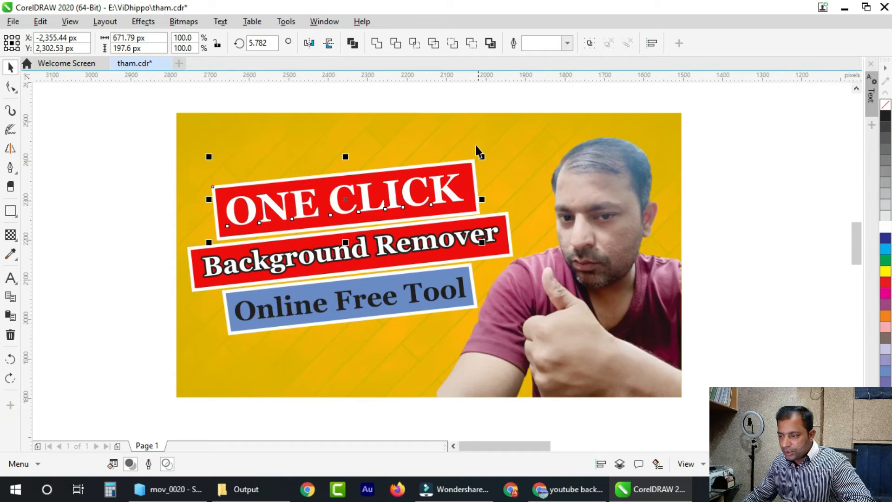
{"action": "mouse_move", "coordinate": [481, 156]}
{"action": "left_mouse_down"}
{"action": "mouse_move", "coordinate": [545, 105]}
{"action": "mouse_move", "coordinate": [523, 149]}
{"action": "left_mouse_up"}
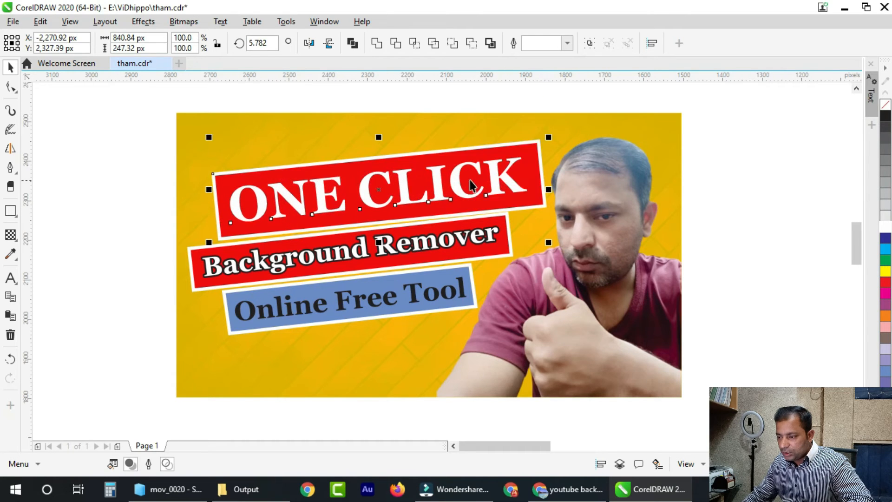
{"action": "left_click", "coordinate": [455, 173]}
{"action": "left_click_drag", "start_coordinate": [456, 173], "coordinate": [456, 173]}
{"action": "key", "text": "ctrl+z"}
{"action": "left_click_drag", "start_coordinate": [126, 134], "coordinate": [600, 242]}
{"action": "left_click_drag", "start_coordinate": [479, 196], "coordinate": [461, 185]}
Step: Enlarge the Background Remover title with its bar slightly and place it directly beneath the ONE CLICK bar
{"action": "left_click", "coordinate": [142, 221]}
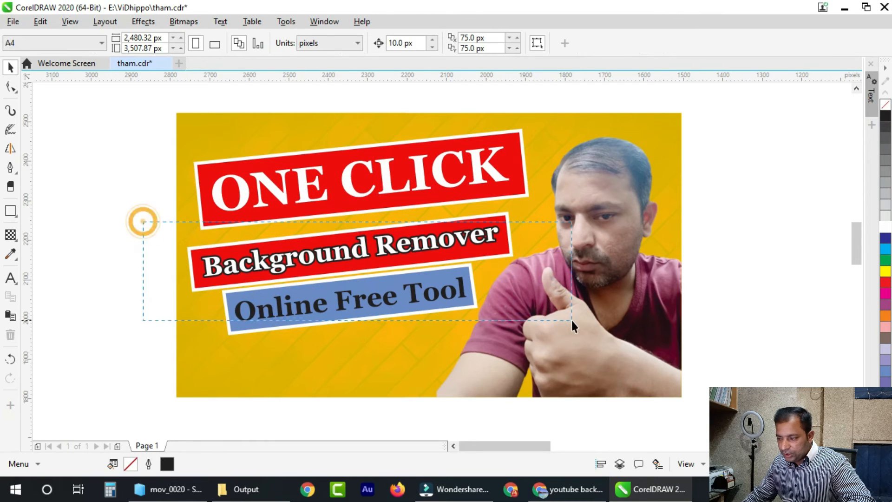
{"action": "left_click", "coordinate": [314, 258]}
{"action": "left_click", "coordinate": [201, 287]}
{"action": "left_click", "coordinate": [520, 208]}
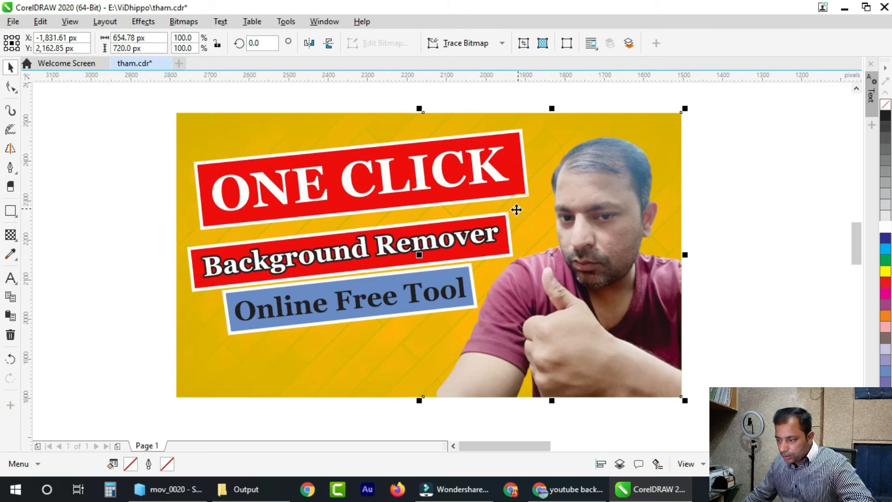
{"action": "left_click", "coordinate": [115, 312]}
{"action": "left_click", "coordinate": [218, 270]}
{"action": "left_click", "coordinate": [200, 287]}
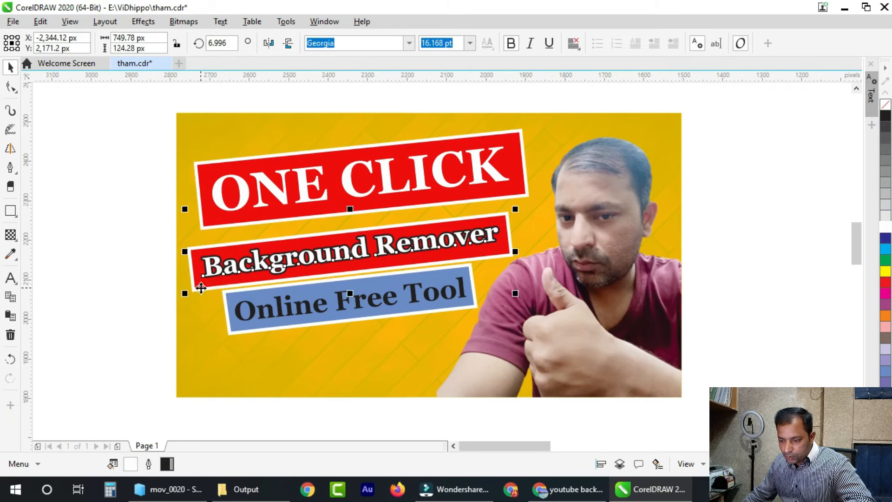
{"action": "left_click_drag", "start_coordinate": [514, 209], "coordinate": [558, 198]}
{"action": "left_click_drag", "start_coordinate": [508, 255], "coordinate": [503, 250]}
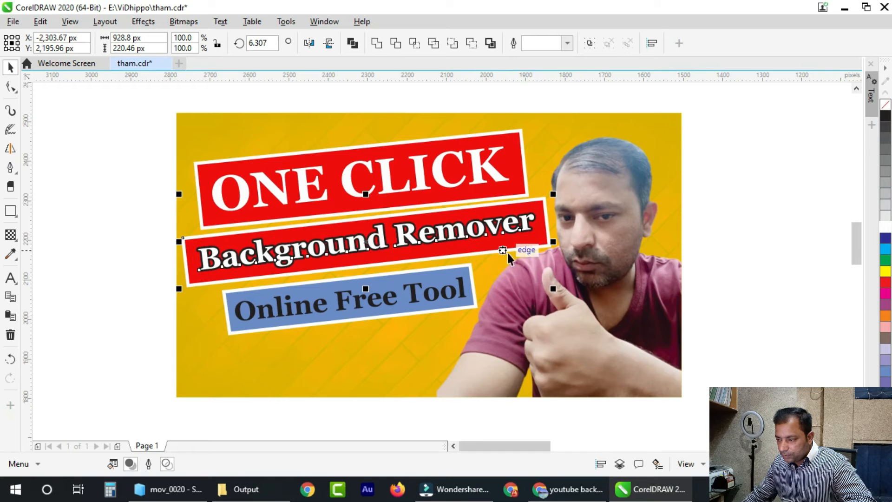
{"action": "left_click_drag", "start_coordinate": [552, 288], "coordinate": [527, 282]}
{"action": "mouse_move", "coordinate": [505, 236]}
{"action": "left_mouse_down"}
{"action": "mouse_move", "coordinate": [518, 241]}
{"action": "mouse_move", "coordinate": [504, 235]}
{"action": "left_mouse_up"}
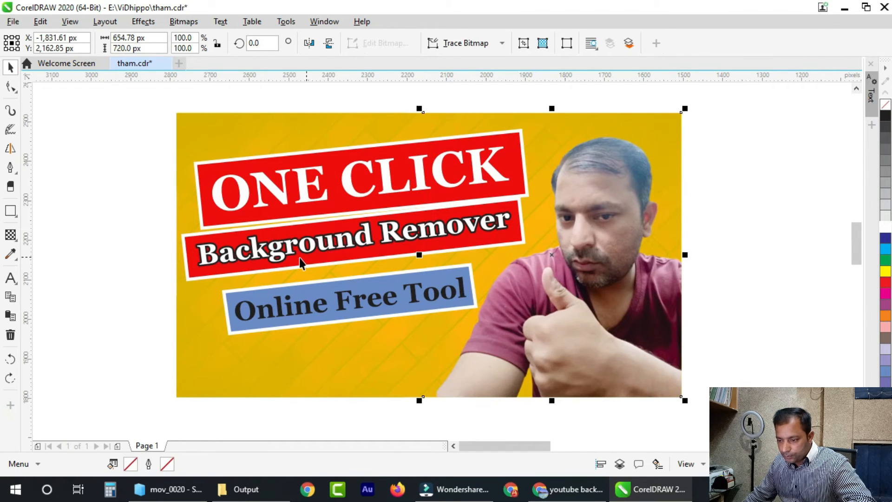
{"action": "left_click", "coordinate": [101, 280]}
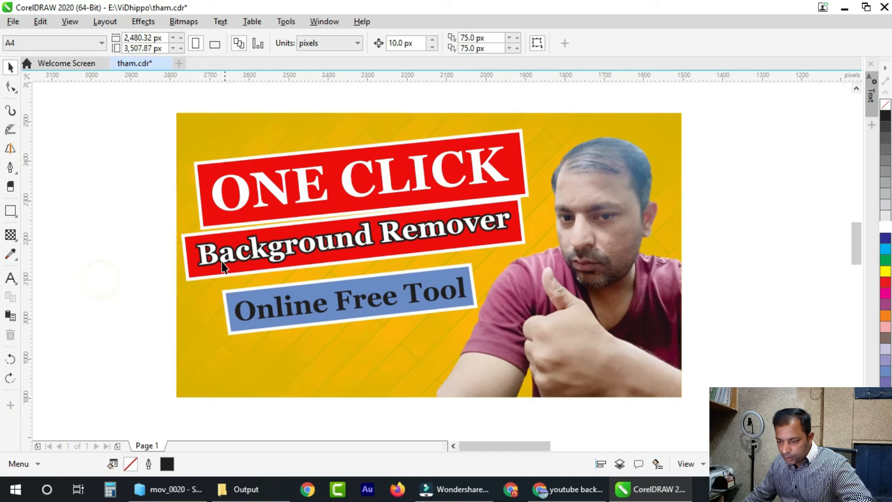
Step: Move the Online Free Tool title with its blue bar up and right, tucked against the Background Remover bar
{"action": "left_click", "coordinate": [294, 308]}
{"action": "left_click", "coordinate": [147, 308]}
{"action": "left_click", "coordinate": [288, 310]}
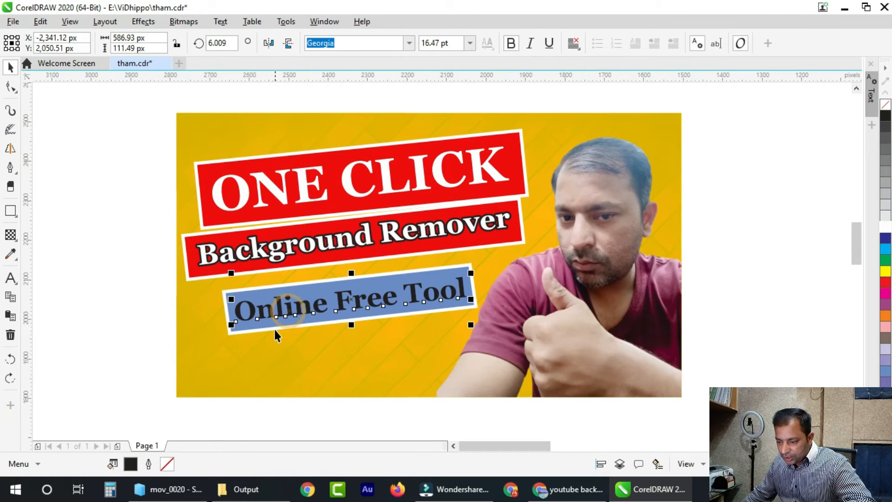
{"action": "left_click_drag", "start_coordinate": [308, 324], "coordinate": [342, 303]}
{"action": "left_click", "coordinate": [105, 282]}
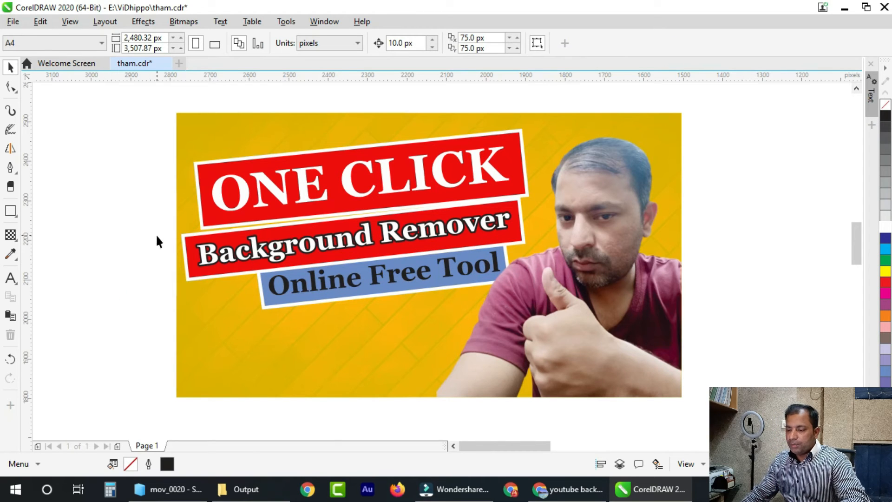
Step: Switch to Chrome and browse the YouTube thumbnail image results for design ideas
{"action": "left_click", "coordinate": [558, 486]}
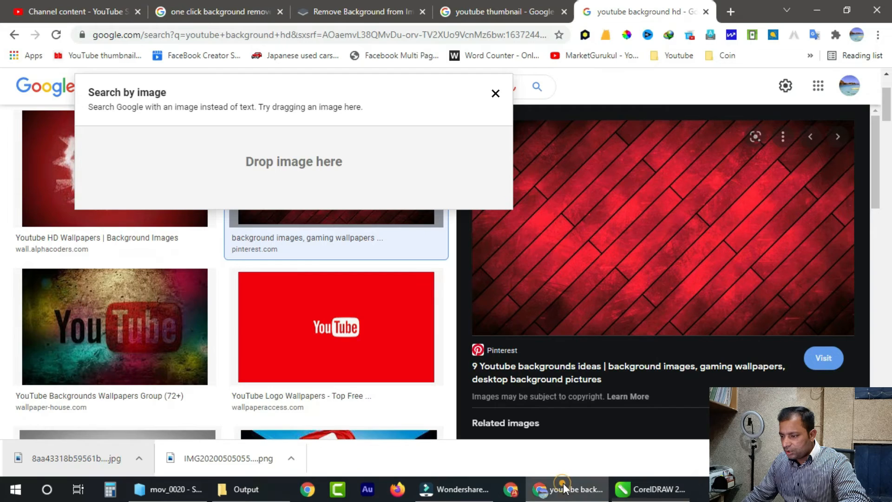
{"action": "left_click", "coordinate": [523, 3]}
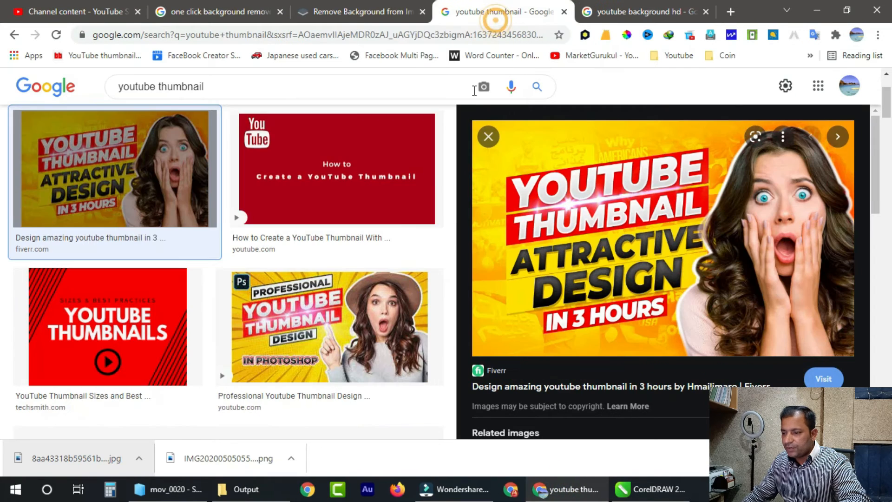
{"action": "scroll", "coordinate": [287, 335], "scroll_direction": "down", "scroll_amount": 4}
{"action": "scroll", "coordinate": [287, 335], "scroll_direction": "down", "scroll_amount": 12}
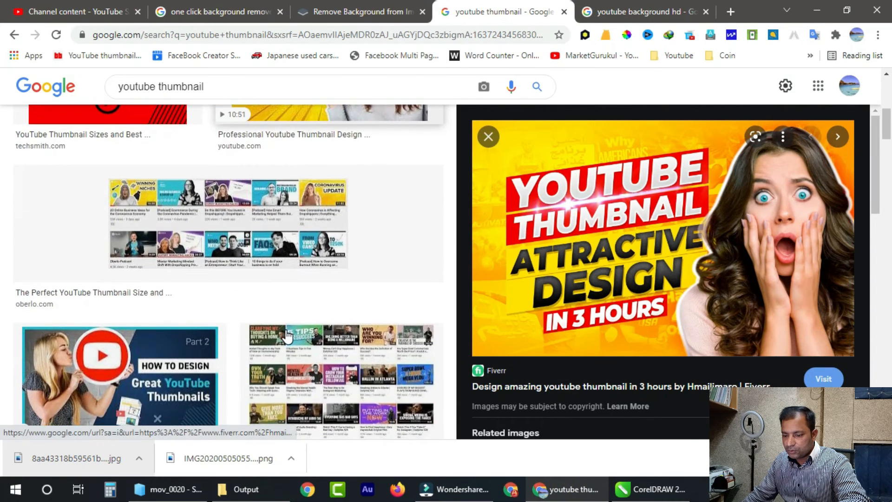
{"action": "scroll", "coordinate": [287, 335], "scroll_direction": "down", "scroll_amount": 10}
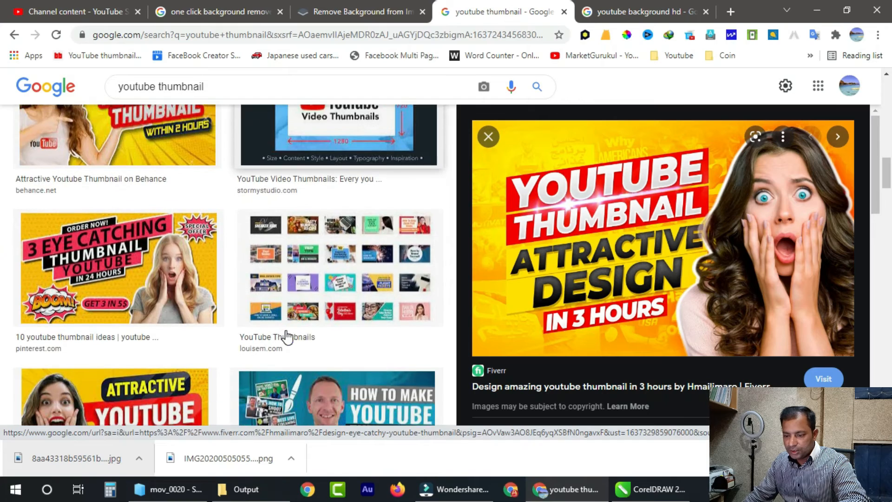
{"action": "scroll", "coordinate": [248, 240], "scroll_direction": "up", "scroll_amount": 20}
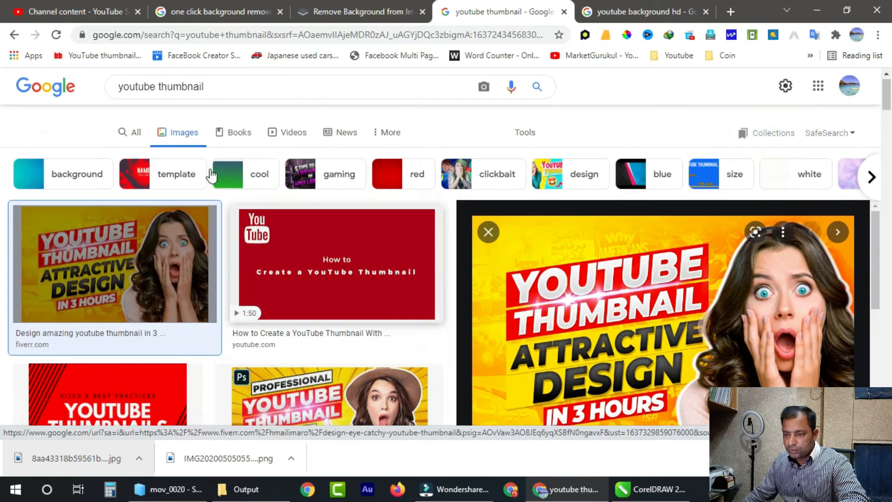
Step: Search Google Images for "remove background png"
{"action": "left_click", "coordinate": [208, 96]}
{"action": "key", "text": "ctrl+a"}
{"action": "type", "text": "remove bac"}
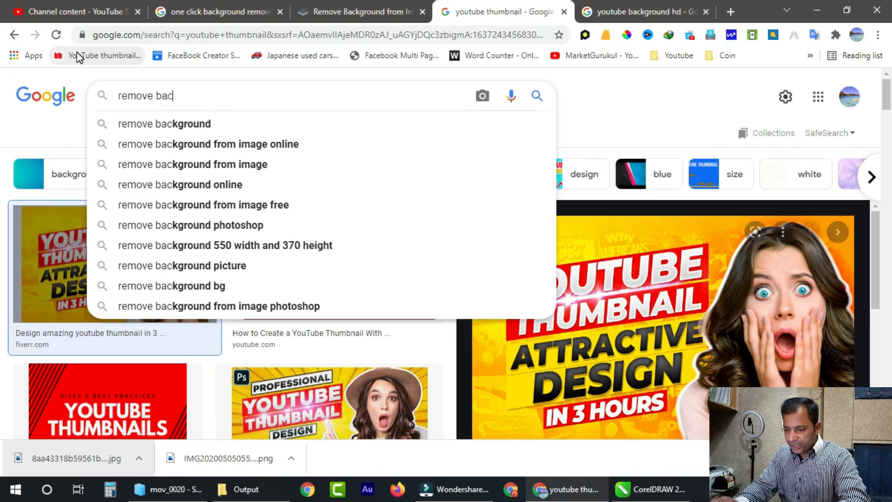
{"action": "key", "text": "Down"}
{"action": "type", "text": "png"}
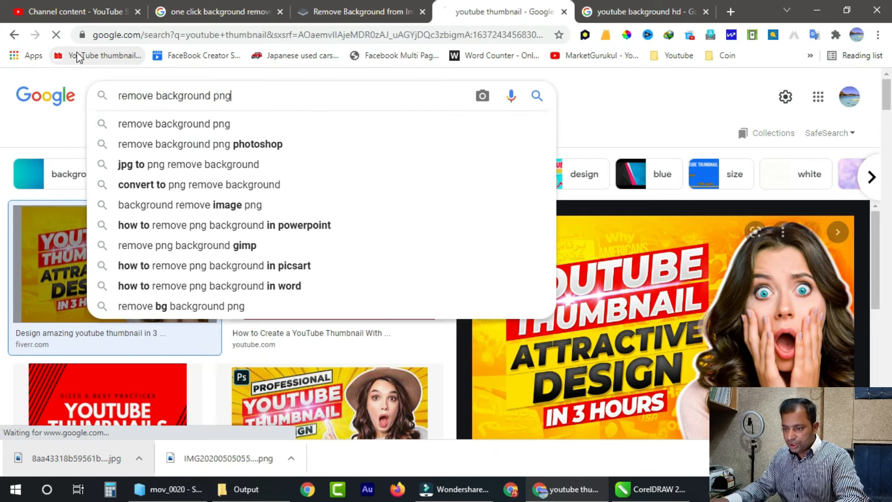
{"action": "key", "text": "Return"}
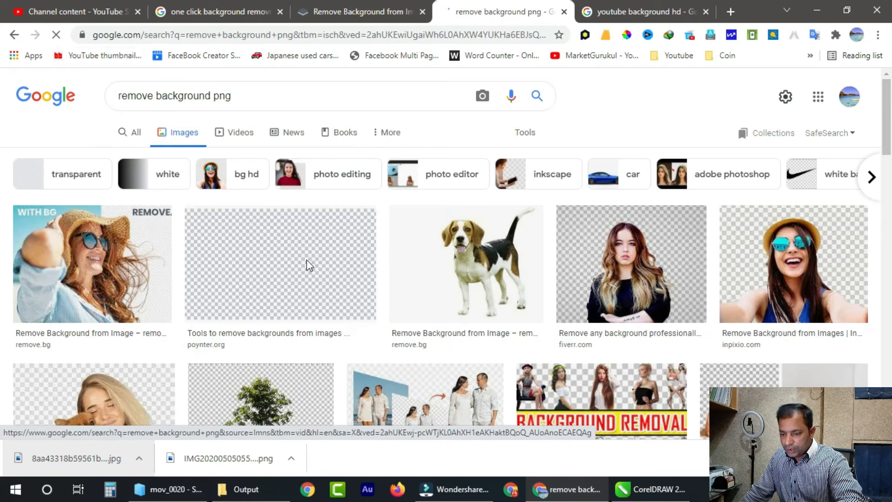
Step: Look through the image results and open the Fivesquid picture of the running man in three background-removal stages
{"action": "scroll", "coordinate": [455, 327], "scroll_direction": "down", "scroll_amount": 3}
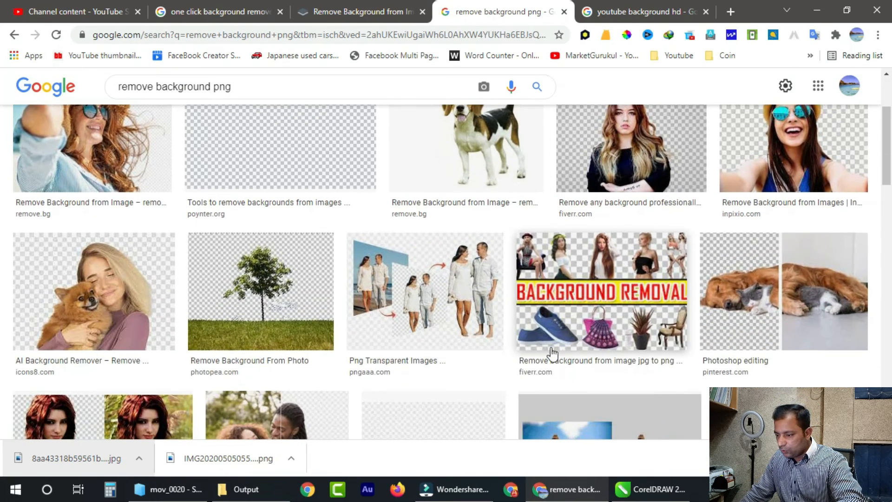
{"action": "scroll", "coordinate": [520, 348], "scroll_direction": "down", "scroll_amount": 1}
{"action": "scroll", "coordinate": [440, 315], "scroll_direction": "down", "scroll_amount": 1}
{"action": "scroll", "coordinate": [440, 316], "scroll_direction": "down", "scroll_amount": 5}
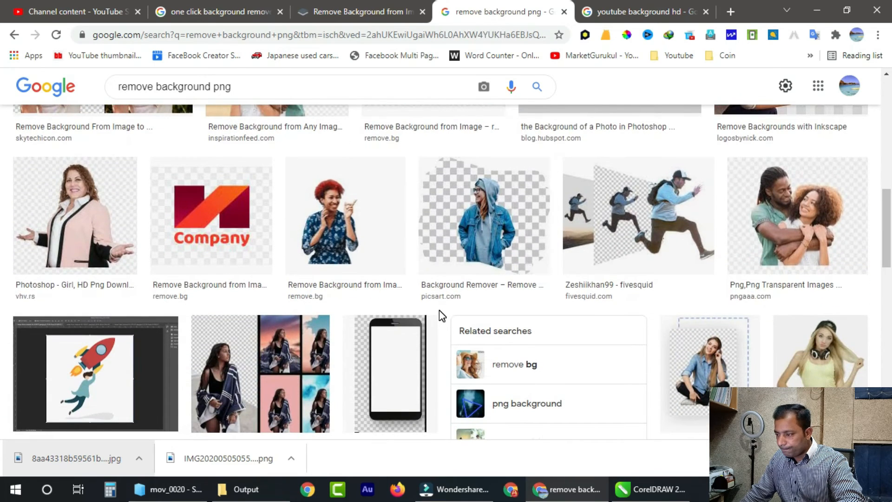
{"action": "left_click", "coordinate": [632, 221]}
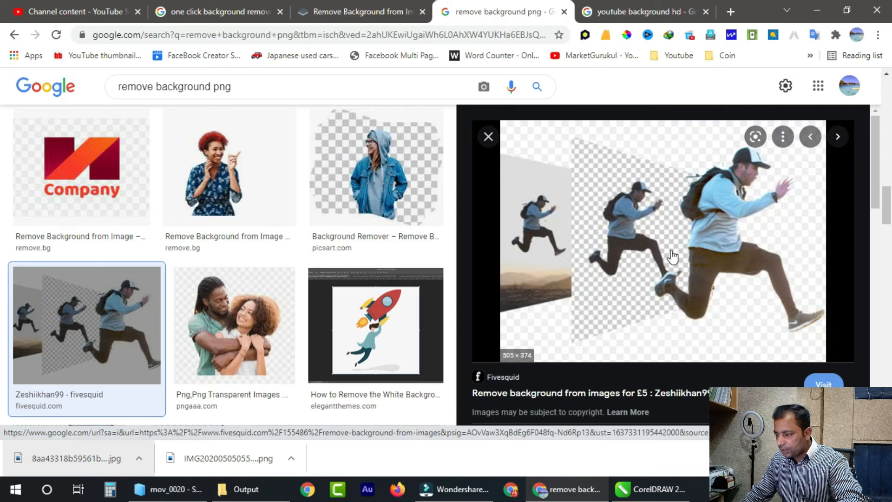
Step: Copy the running-man picture from the search preview into the thumbnail document in CorelDRAW
{"action": "right_click", "coordinate": [646, 223]}
{"action": "left_click", "coordinate": [697, 354]}
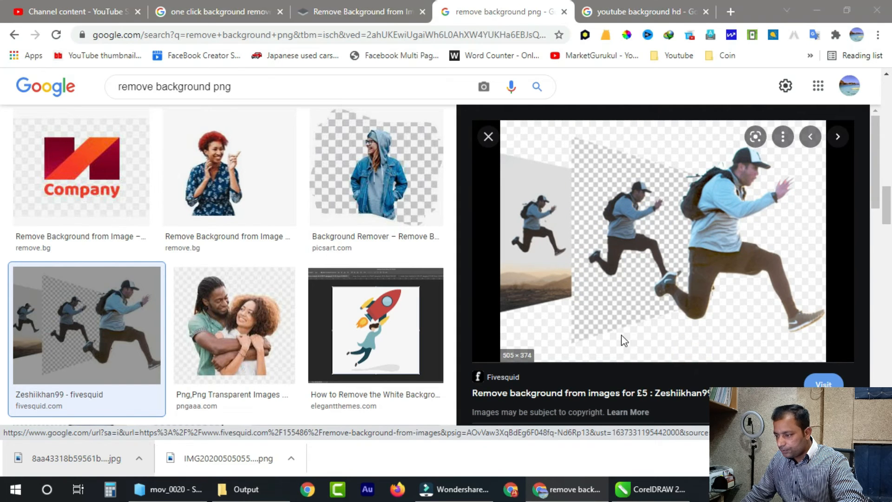
{"action": "left_click", "coordinate": [639, 370]}
{"action": "left_click_drag", "start_coordinate": [19, 458], "coordinate": [132, 431]}
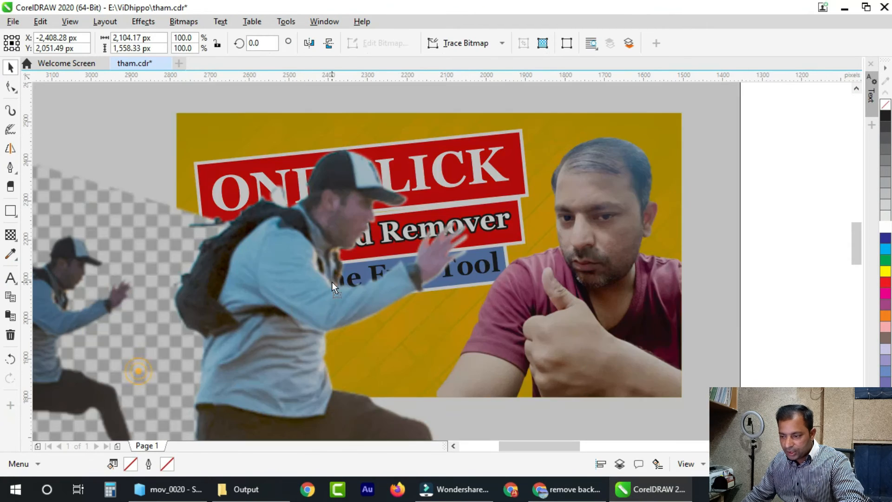
Step: Shrink the running-man picture proportionally so it fits the yellow thumbnail's lower-left corner, below the titles
{"action": "key", "text": "F4"}
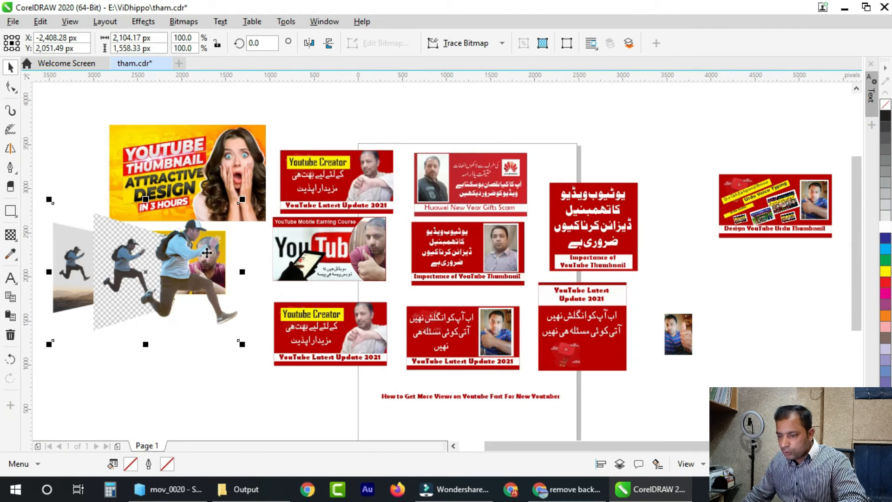
{"action": "left_click_drag", "start_coordinate": [241, 200], "coordinate": [129, 281]}
{"action": "key", "text": "F2"}
{"action": "left_click_drag", "start_coordinate": [97, 214], "coordinate": [256, 317]}
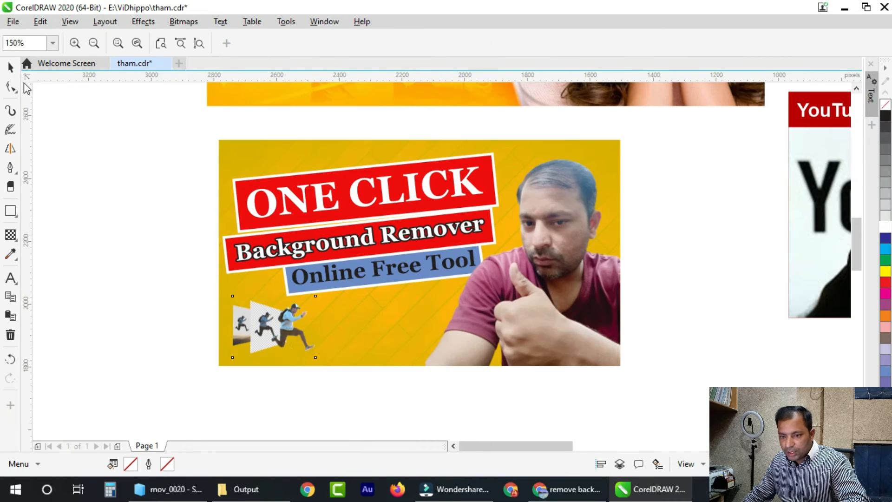
Step: Enlarge the running-man picture to about 472 × 350 px and shift it into the lower-left corner, slightly overlapping the Online Free Tool bar
{"action": "left_click", "coordinate": [12, 68]}
{"action": "left_click_drag", "start_coordinate": [316, 296], "coordinate": [348, 270]}
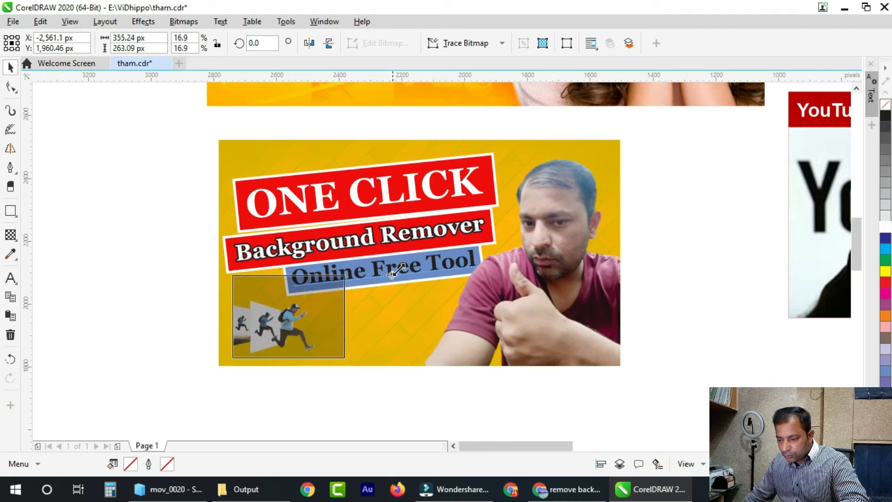
{"action": "left_click_drag", "start_coordinate": [299, 316], "coordinate": [289, 331]}
{"action": "left_click_drag", "start_coordinate": [337, 284], "coordinate": [362, 270]}
{"action": "left_click", "coordinate": [283, 408]}
{"action": "left_click", "coordinate": [282, 408]}
{"action": "left_click", "coordinate": [322, 316]}
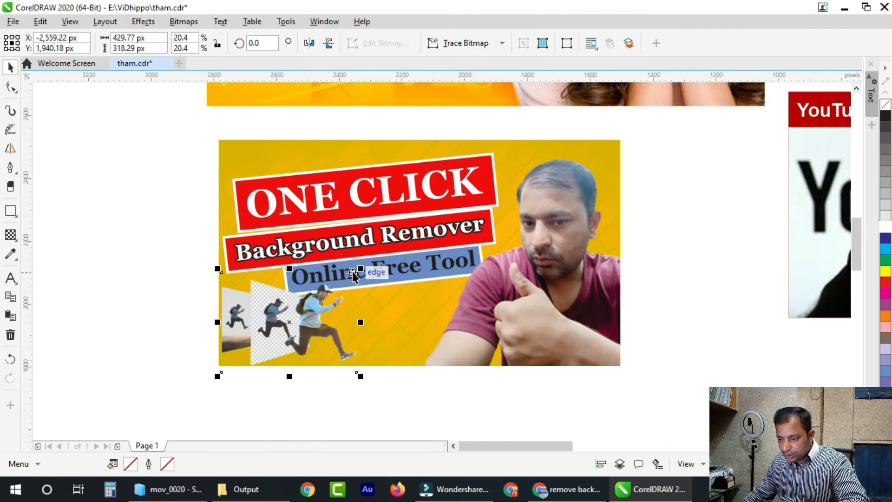
{"action": "left_click_drag", "start_coordinate": [360, 268], "coordinate": [379, 257]}
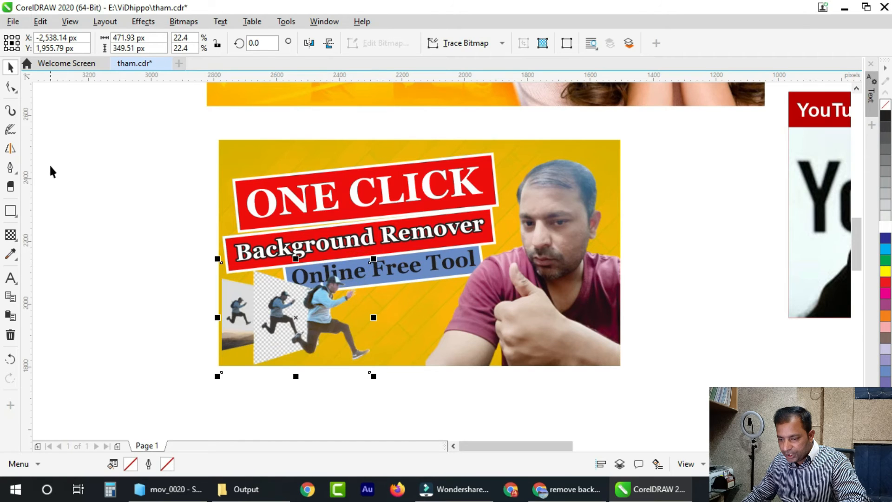
Step: Crop the running-man picture's lower edge with the Shape tool, flush with the thumbnail's bottom edge, to about 328 px high
{"action": "left_click", "coordinate": [11, 87]}
{"action": "left_click_drag", "start_coordinate": [382, 383], "coordinate": [368, 365]}
{"action": "left_click", "coordinate": [331, 404]}
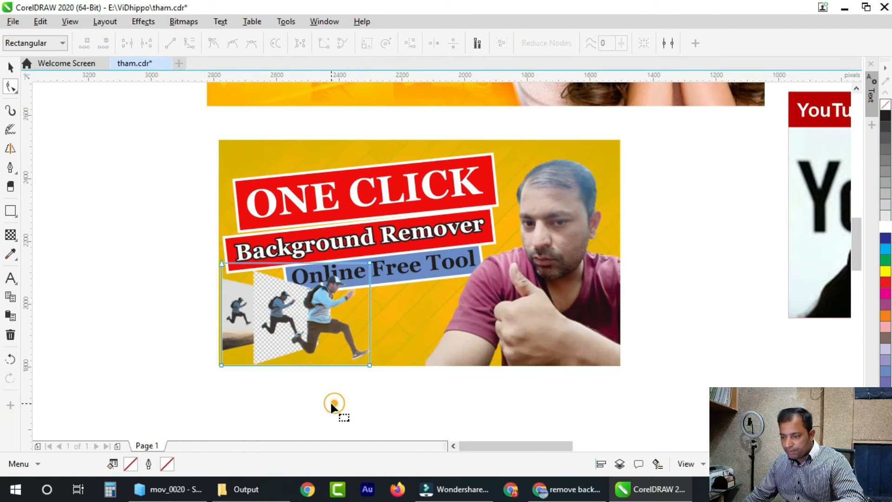
{"action": "left_click", "coordinate": [10, 67]}
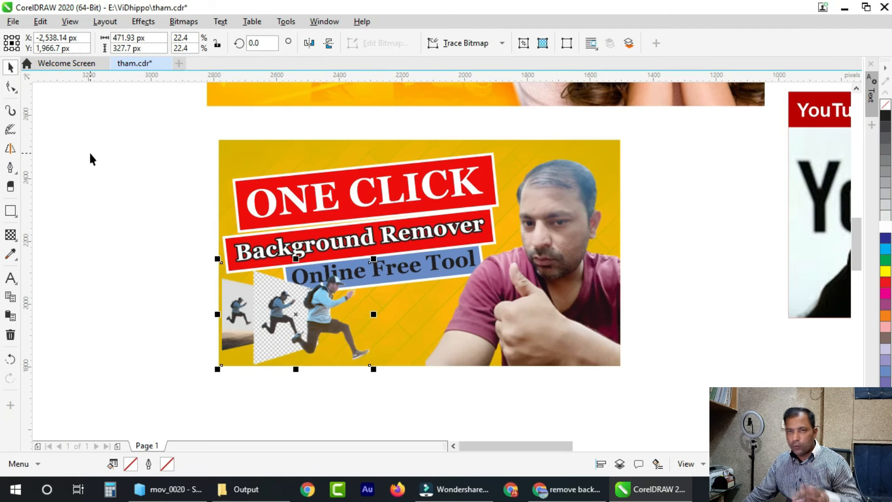
Step: Select all objects of the 1280 × 720 px thumbnail and open the export settings for them
{"action": "left_click", "coordinate": [150, 223]}
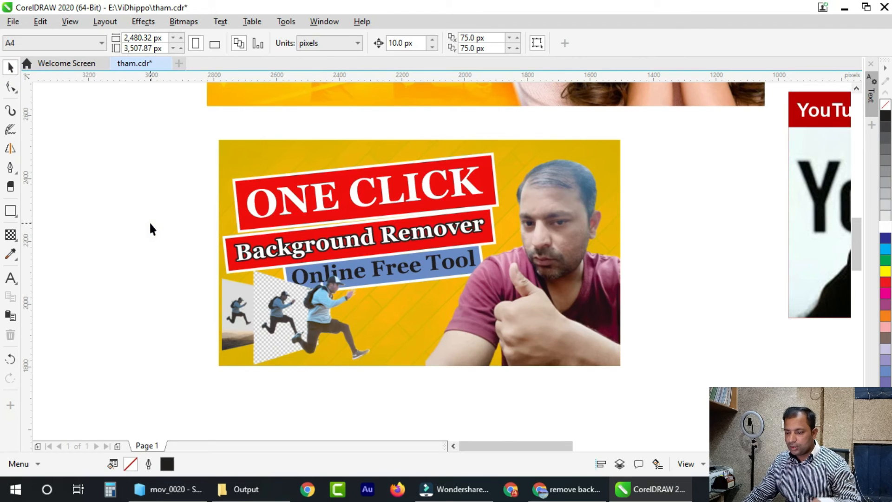
{"action": "left_click_drag", "start_coordinate": [197, 123], "coordinate": [673, 379]}
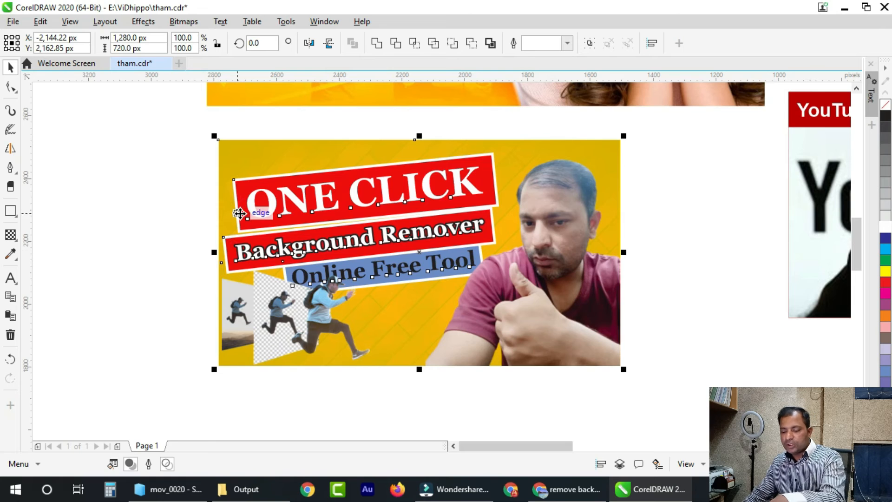
{"action": "key", "text": "ctrl+e"}
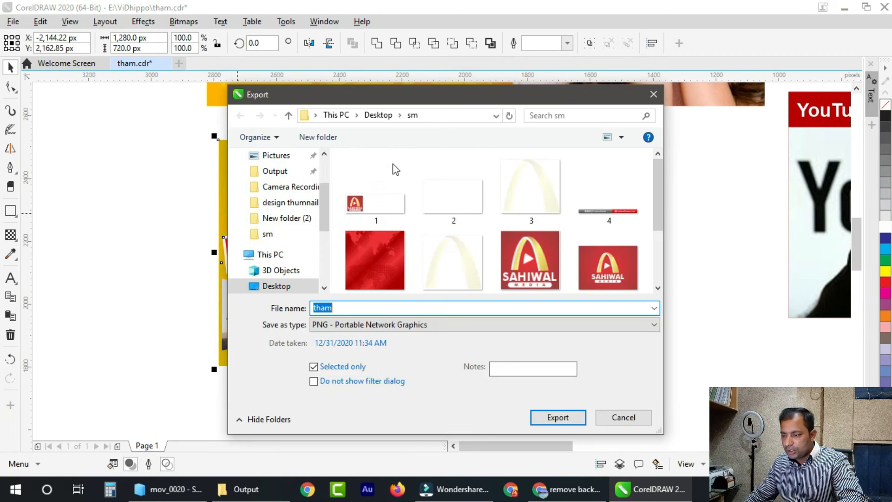